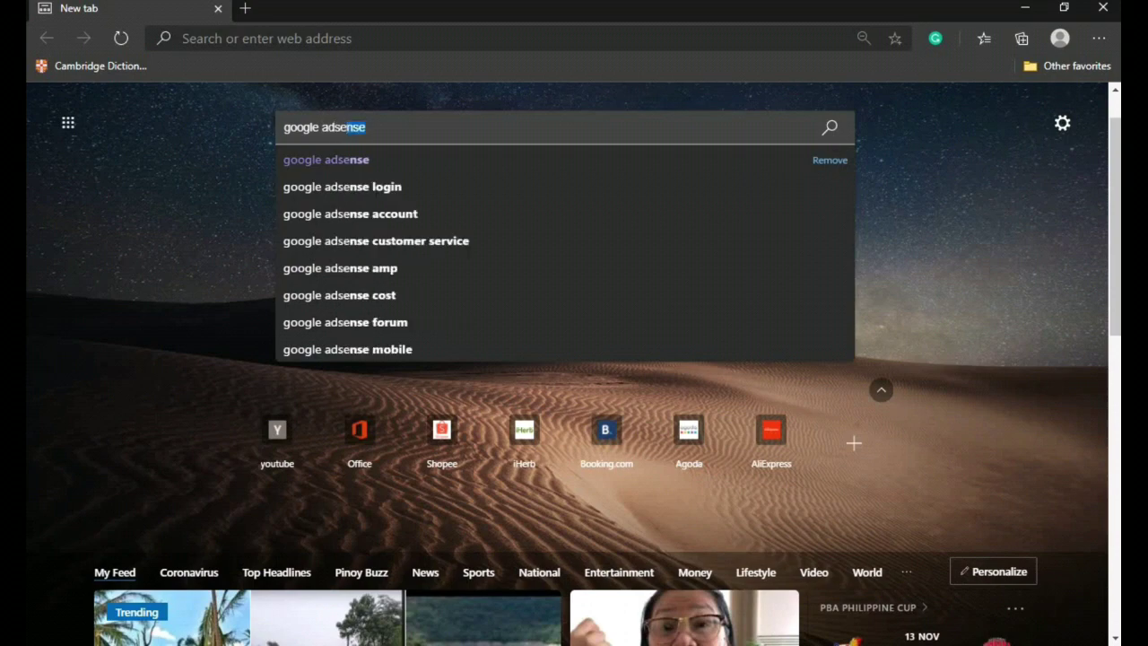
Step: Search the web for "google adsense" and open the official Google AdSense website from the results
{"action": "key", "text": "Return"}
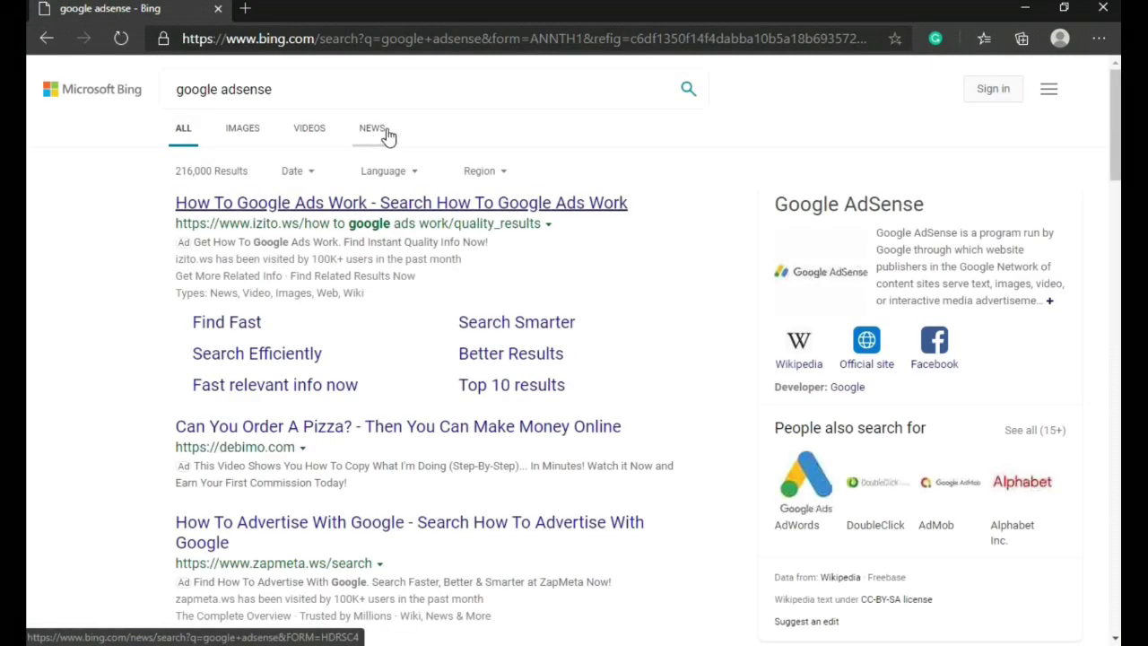
{"action": "scroll", "coordinate": [454, 333], "scroll_direction": "down", "scroll_amount": 6}
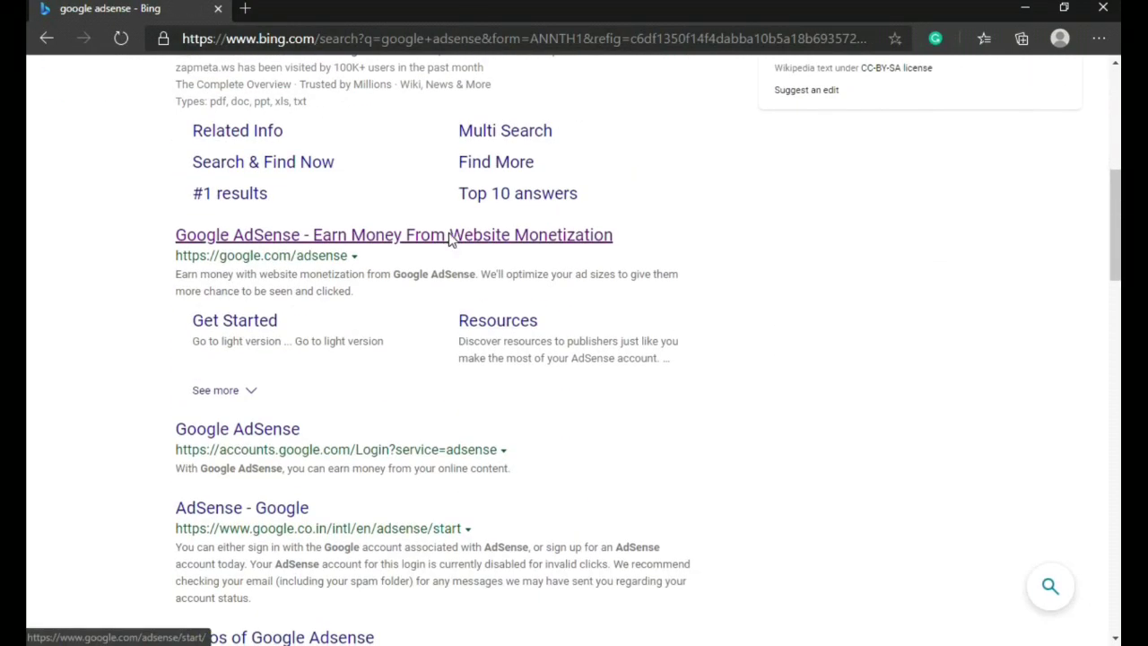
{"action": "left_click", "coordinate": [450, 239]}
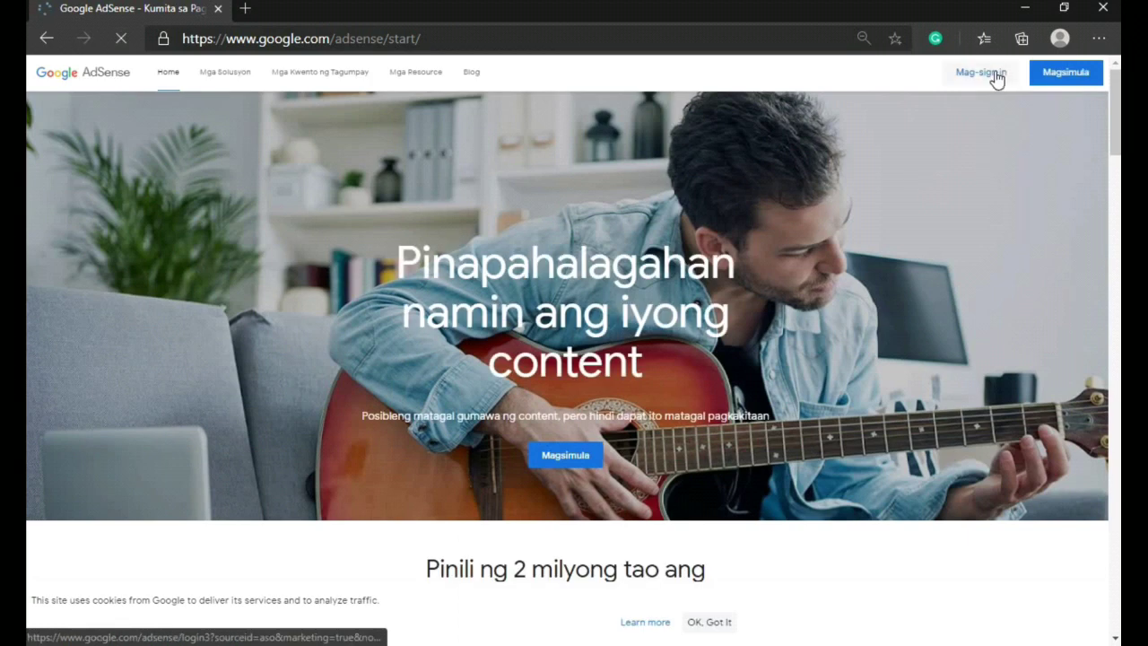
Step: Sign in to the Google AdSense account by entering the account's e-mail if requested and the account password
{"action": "left_click", "coordinate": [977, 80]}
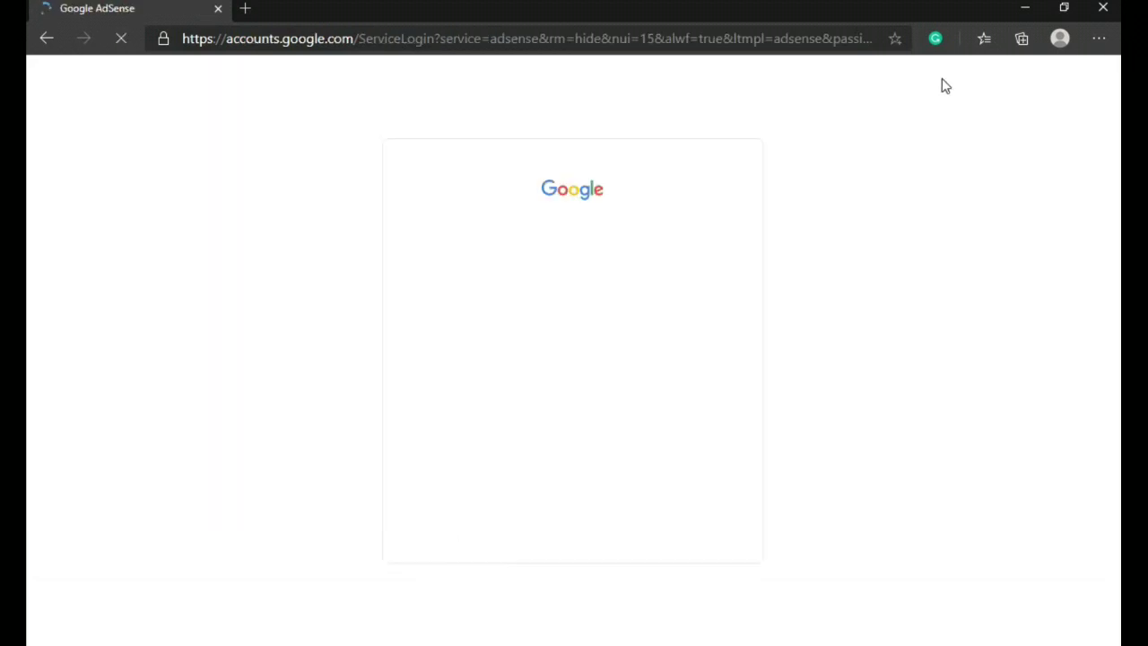
{"action": "left_click", "coordinate": [586, 287]}
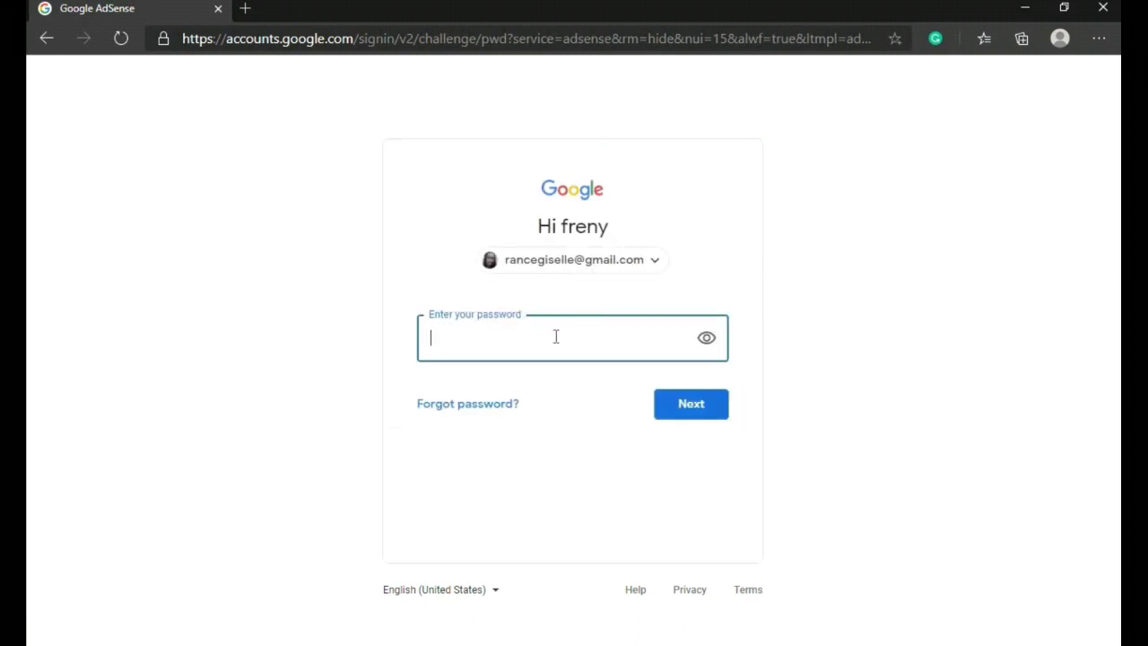
{"action": "type", "text": "•"}
{"action": "key", "text": "Return"}
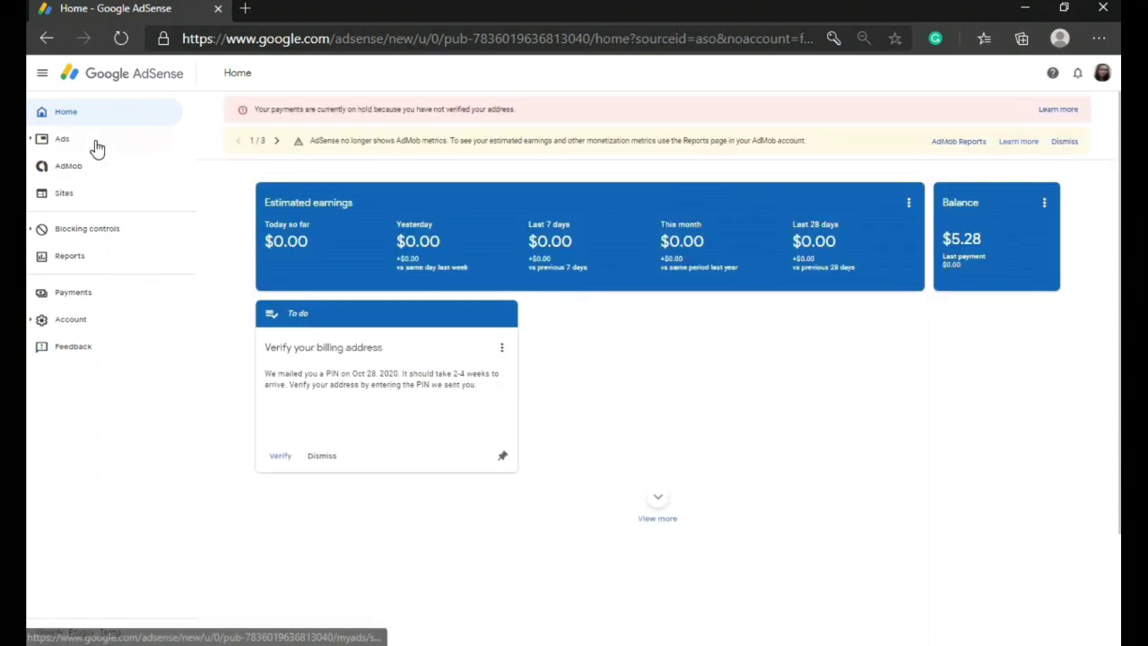
Step: Open the Advertiser URLs management page for all sites in the blocking controls and review the blocked URLs
{"action": "left_click", "coordinate": [66, 229]}
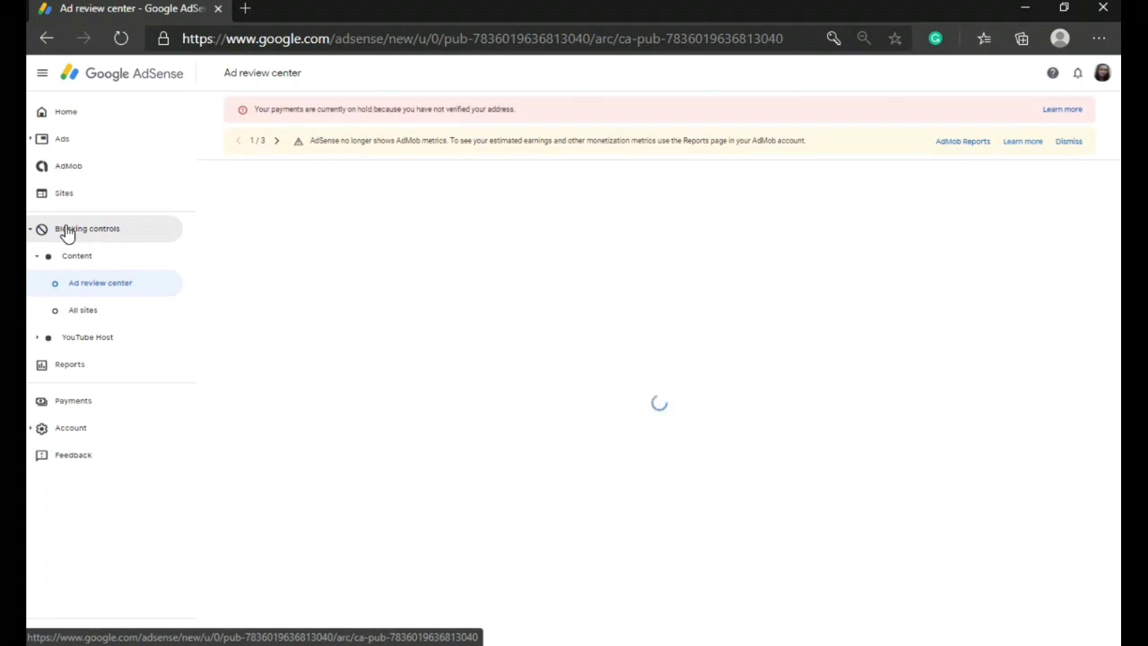
{"action": "left_click", "coordinate": [92, 313]}
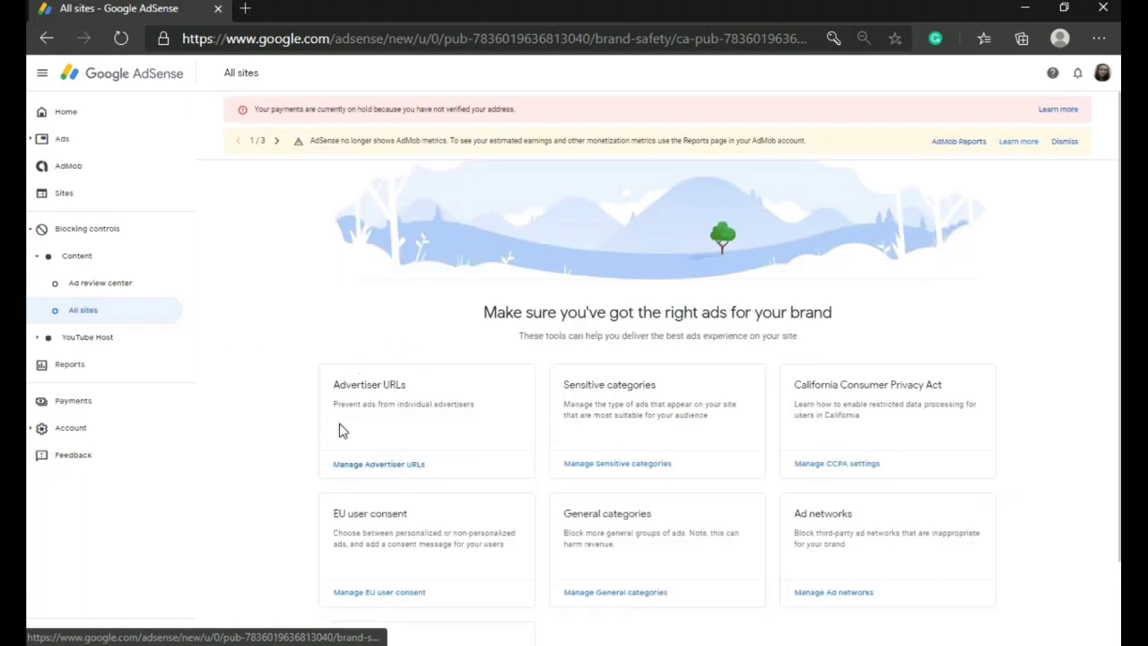
{"action": "left_click", "coordinate": [364, 468]}
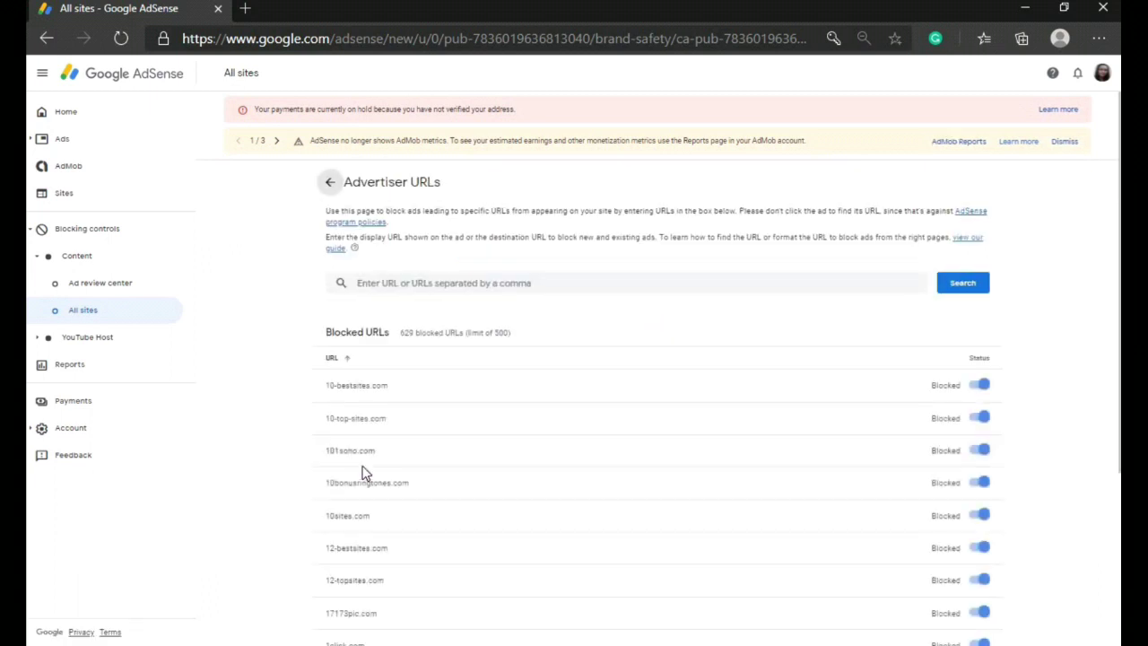
{"action": "scroll", "coordinate": [516, 404], "scroll_direction": "down", "scroll_amount": 3}
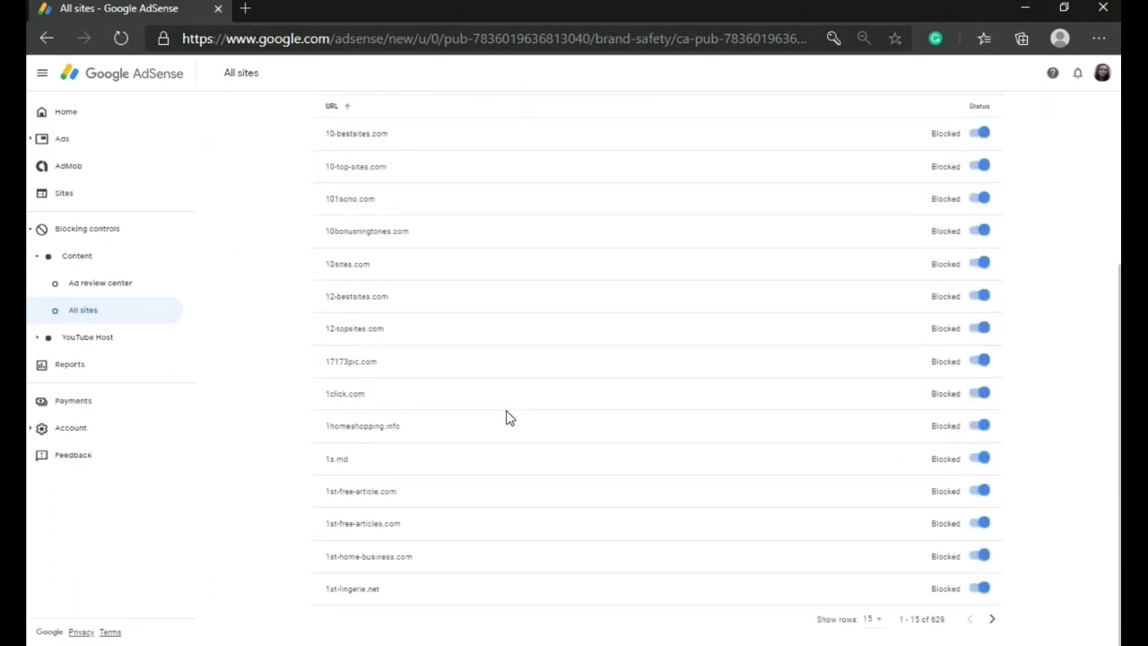
{"action": "scroll", "coordinate": [903, 625], "scroll_direction": "up", "scroll_amount": 1}
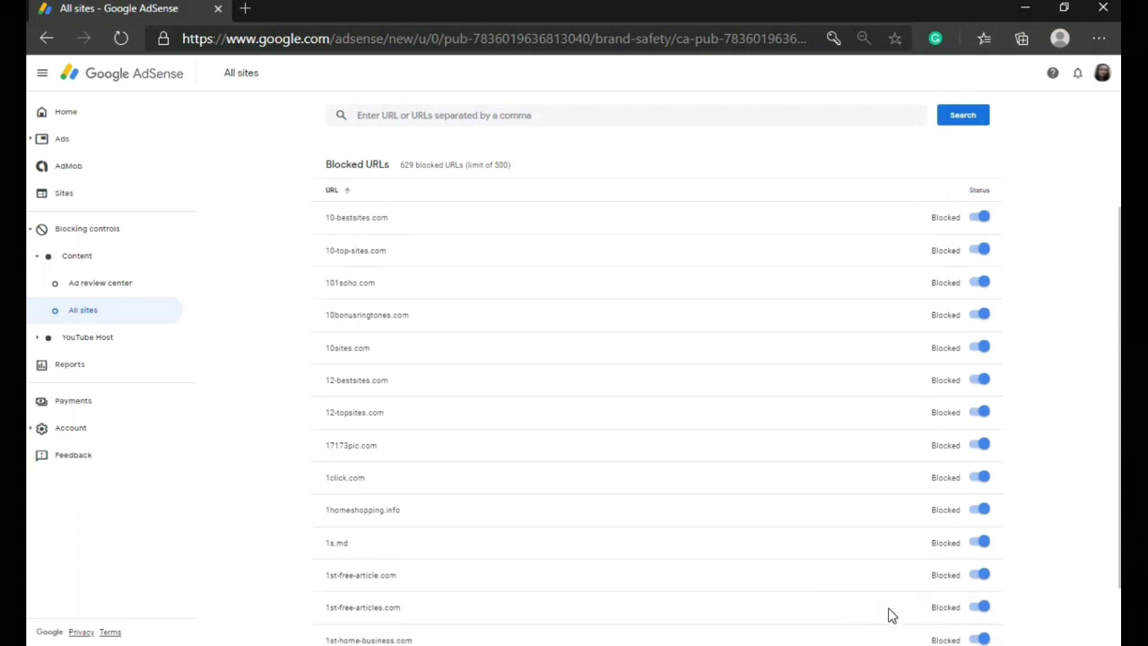
{"action": "scroll", "coordinate": [893, 615], "scroll_direction": "down", "scroll_amount": 1}
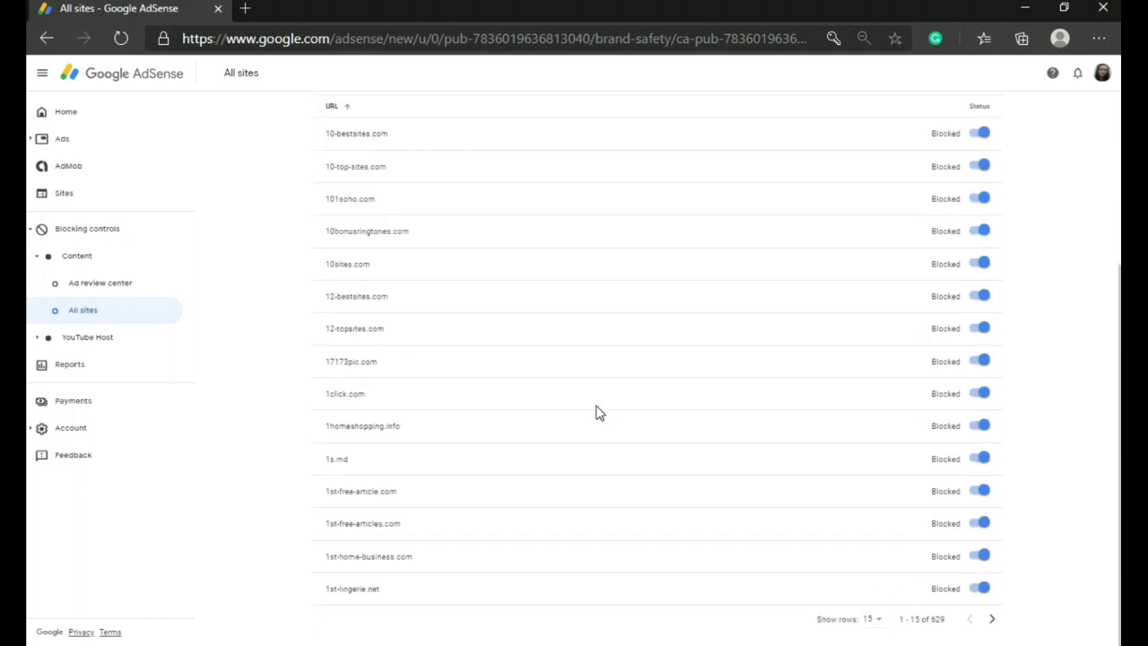
{"action": "scroll", "coordinate": [600, 412], "scroll_direction": "up", "scroll_amount": 3}
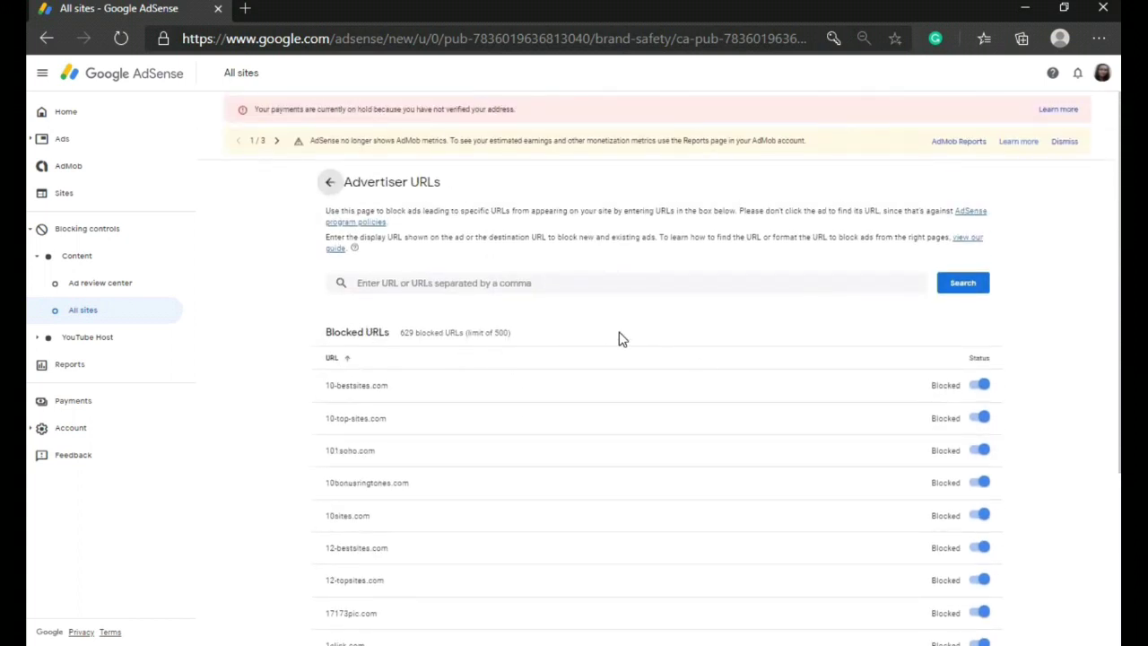
Step: Search the web for "google adsense wiyh low cpc" in a new browser tab
{"action": "left_click", "coordinate": [244, 11]}
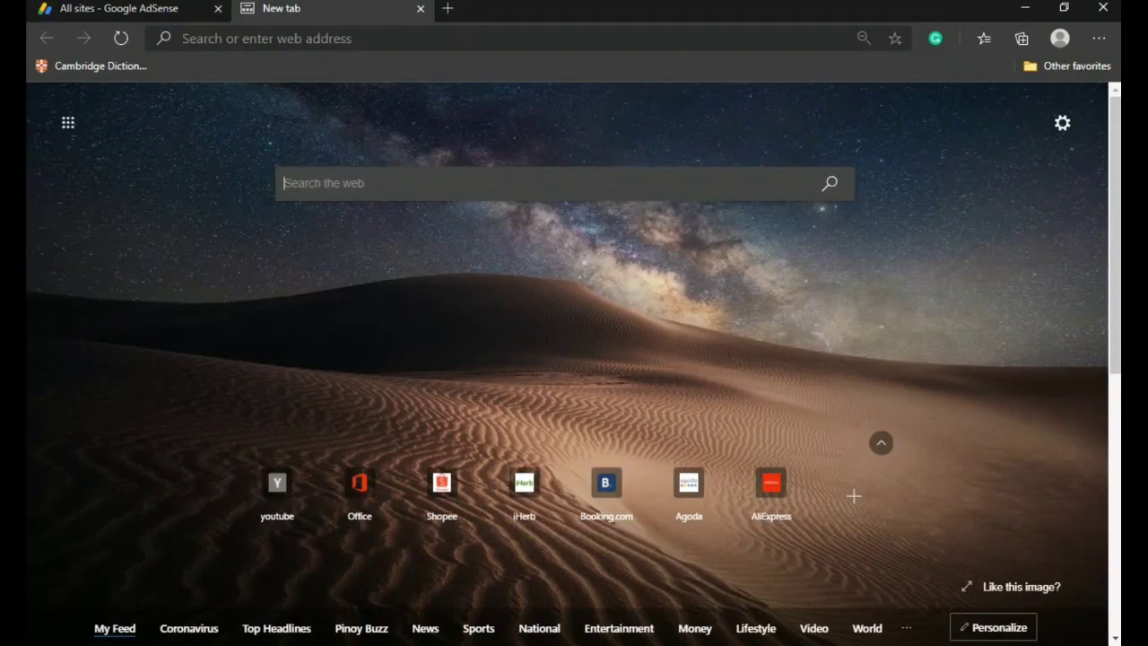
{"action": "type", "text": "good"}
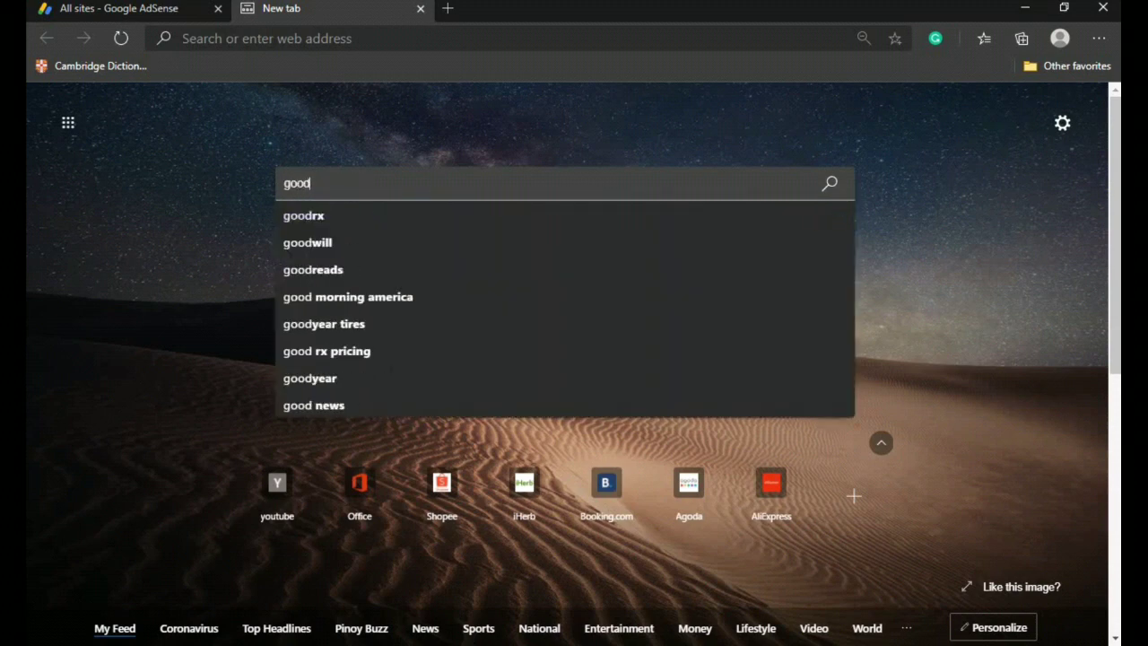
{"action": "key", "text": "BackSpace"}
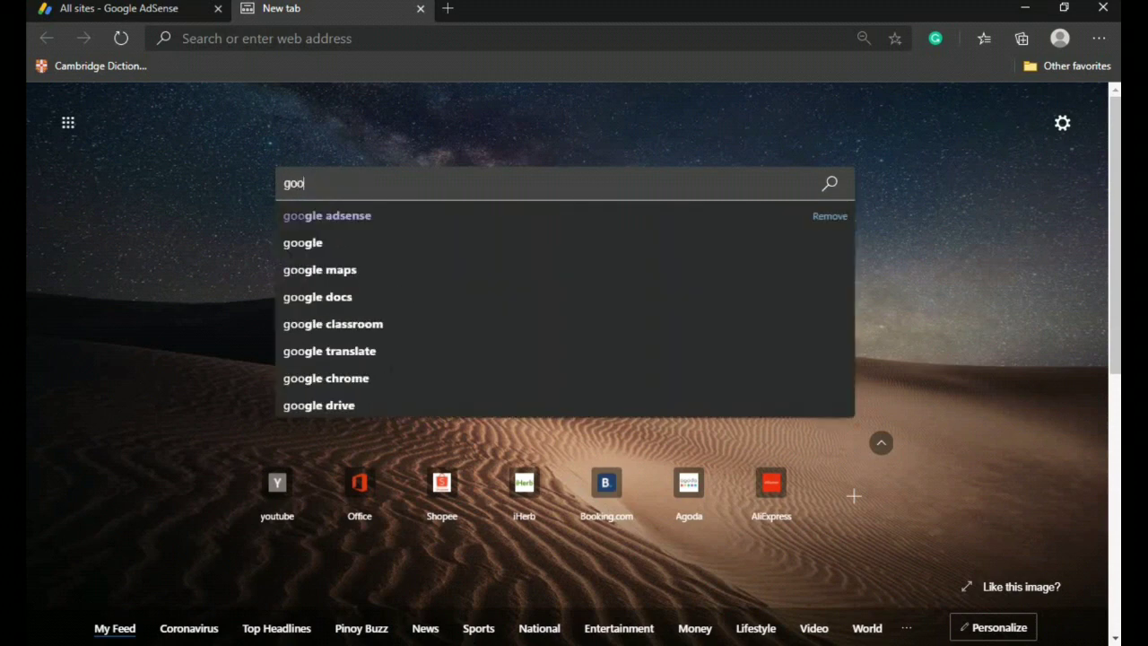
{"action": "type", "text": "g"}
{"action": "type", "text": "le"}
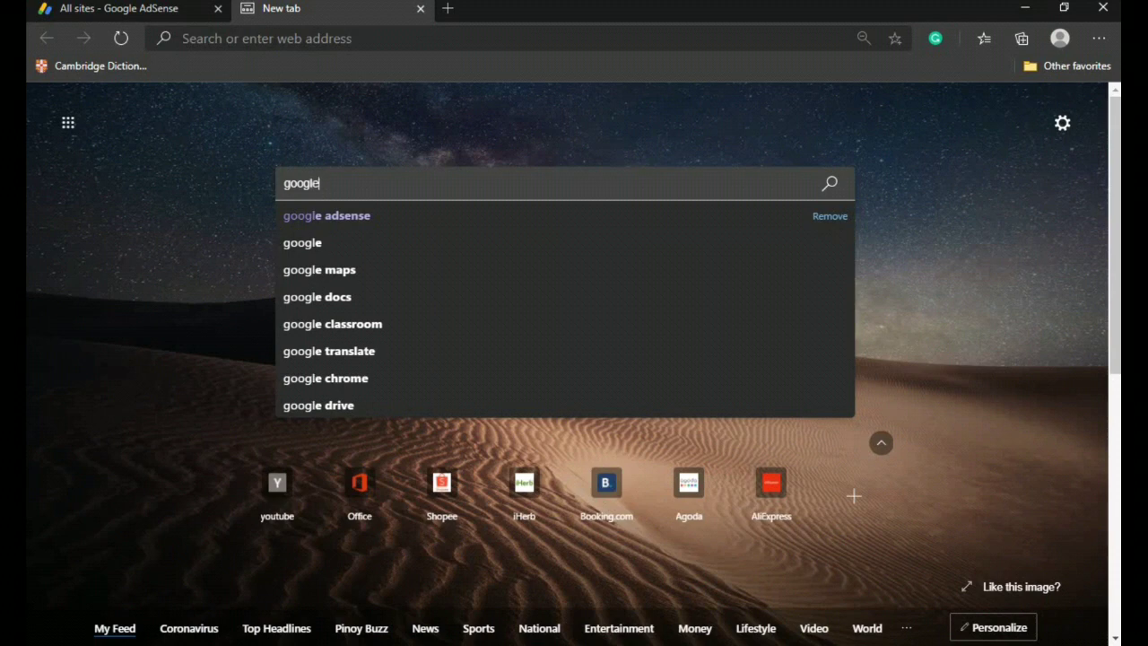
{"action": "type", "text": " adsens"}
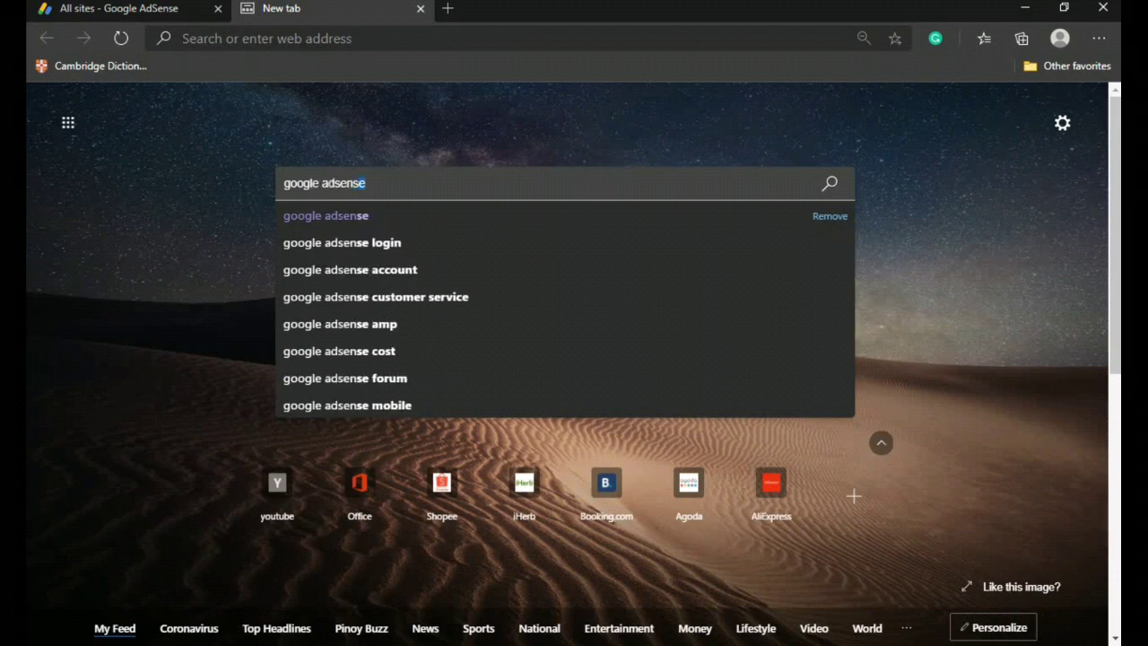
{"action": "type", "text": "e wiyh"}
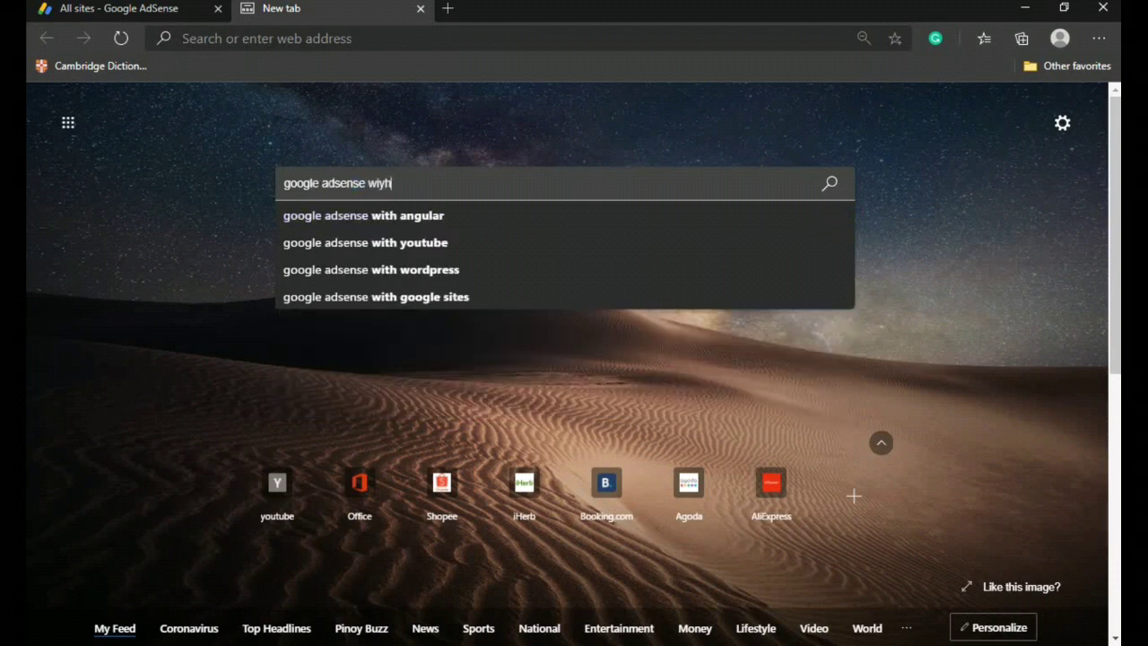
{"action": "type", "text": " low "}
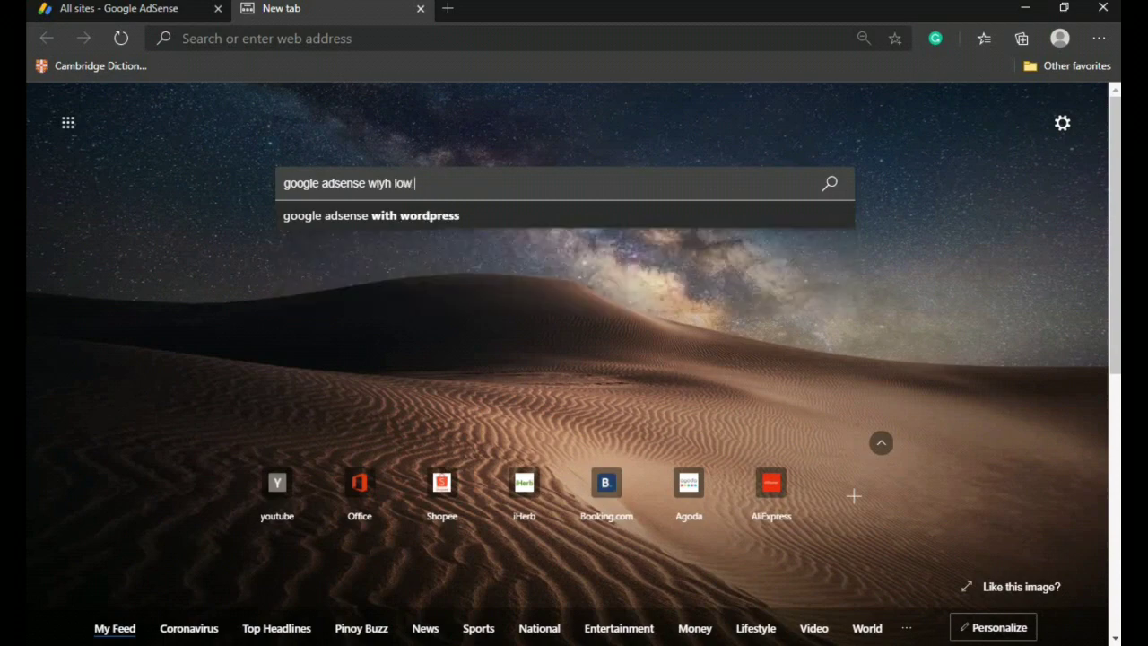
{"action": "type", "text": "cpc"}
{"action": "key", "text": "Return"}
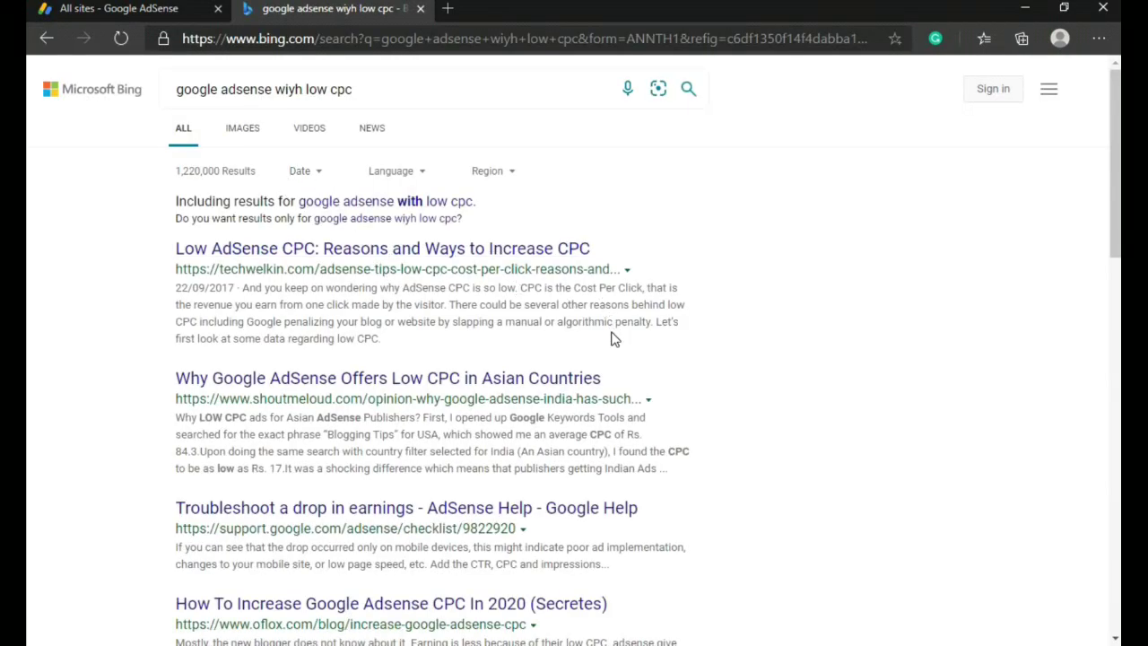
Step: Examine the search results for pages listing AdSense ads or sites with low CPC
{"action": "scroll", "coordinate": [616, 363], "scroll_direction": "down", "scroll_amount": 2}
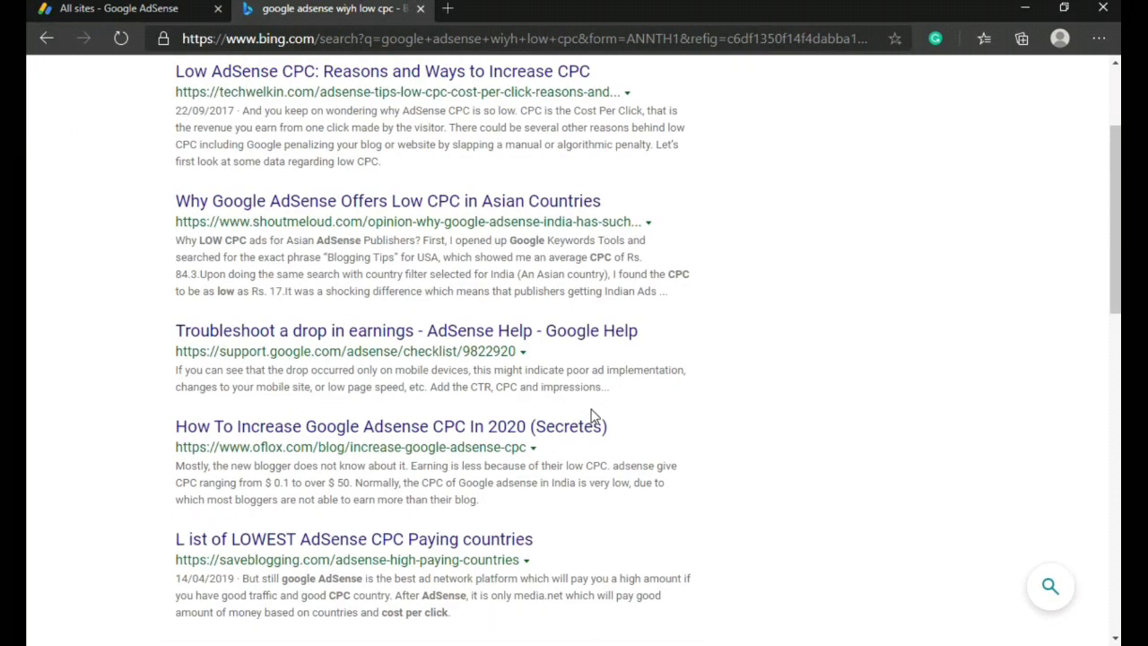
{"action": "scroll", "coordinate": [592, 417], "scroll_direction": "down", "scroll_amount": 2}
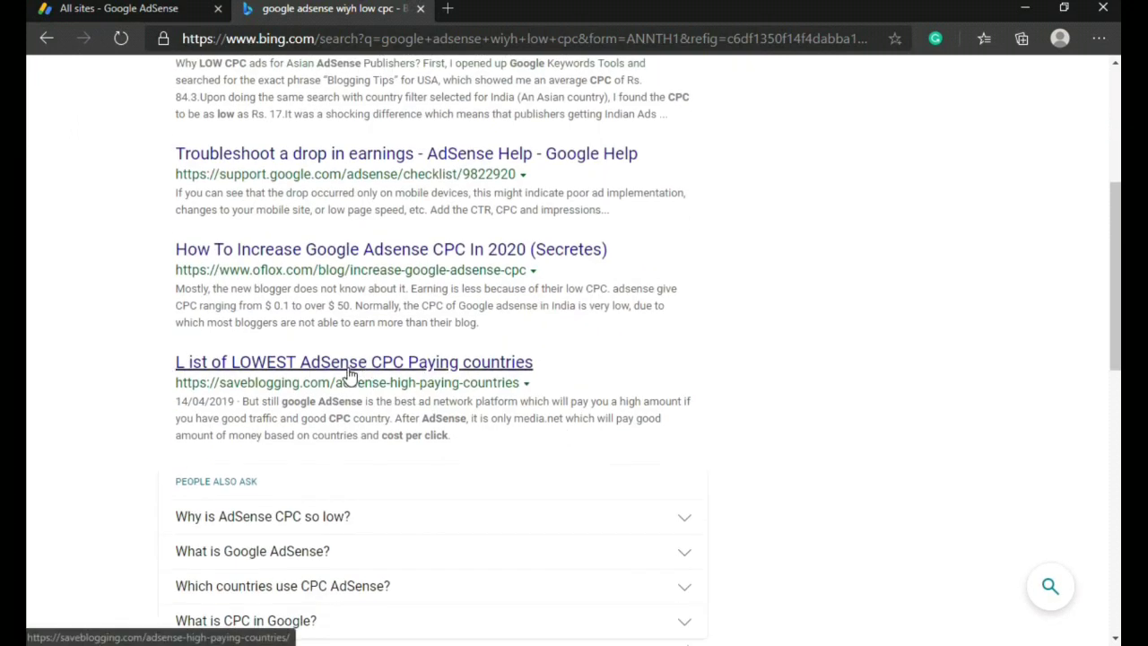
{"action": "scroll", "coordinate": [441, 393], "scroll_direction": "down", "scroll_amount": 3}
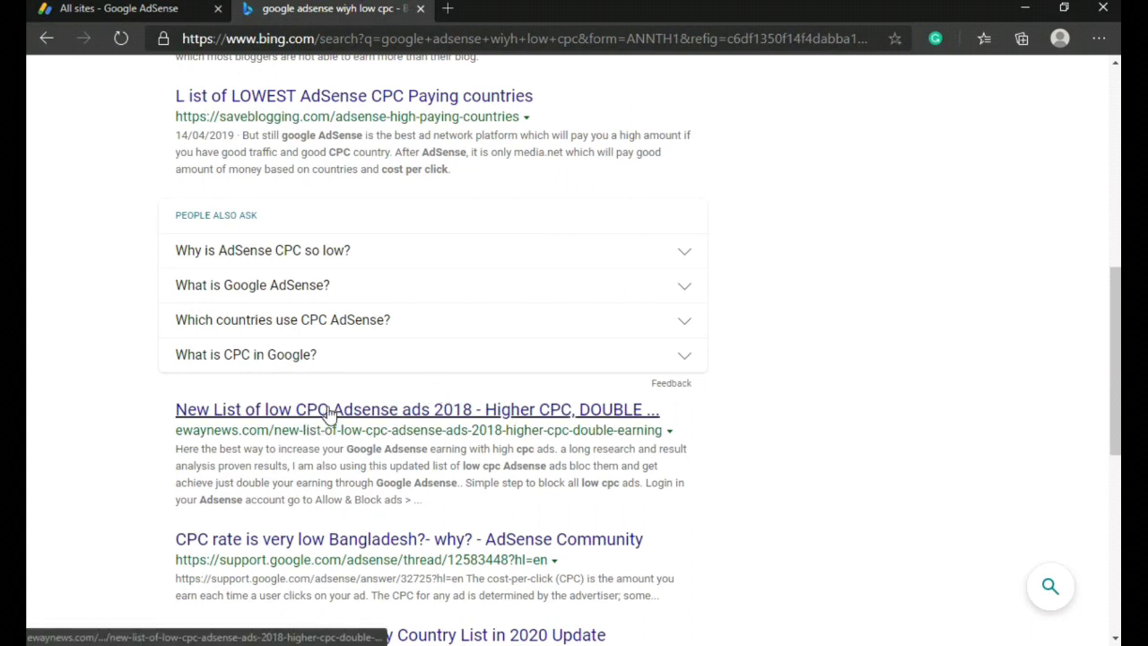
{"action": "scroll", "coordinate": [325, 430], "scroll_direction": "down", "scroll_amount": 1}
{"action": "scroll", "coordinate": [323, 431], "scroll_direction": "down", "scroll_amount": 1}
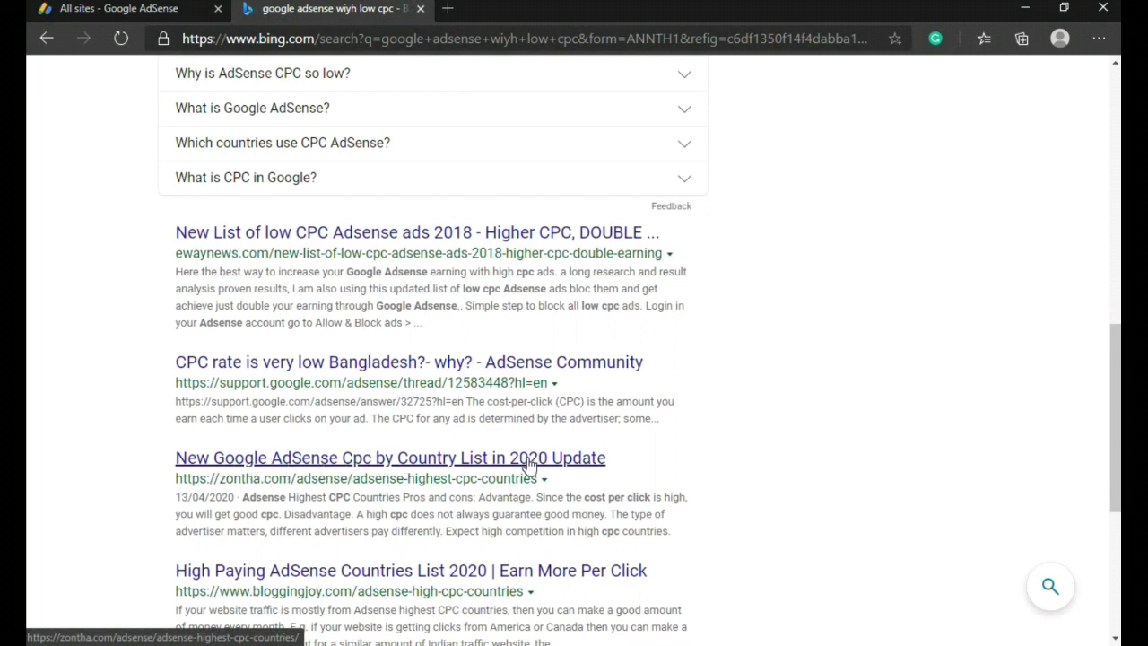
{"action": "scroll", "coordinate": [384, 461], "scroll_direction": "down", "scroll_amount": 1}
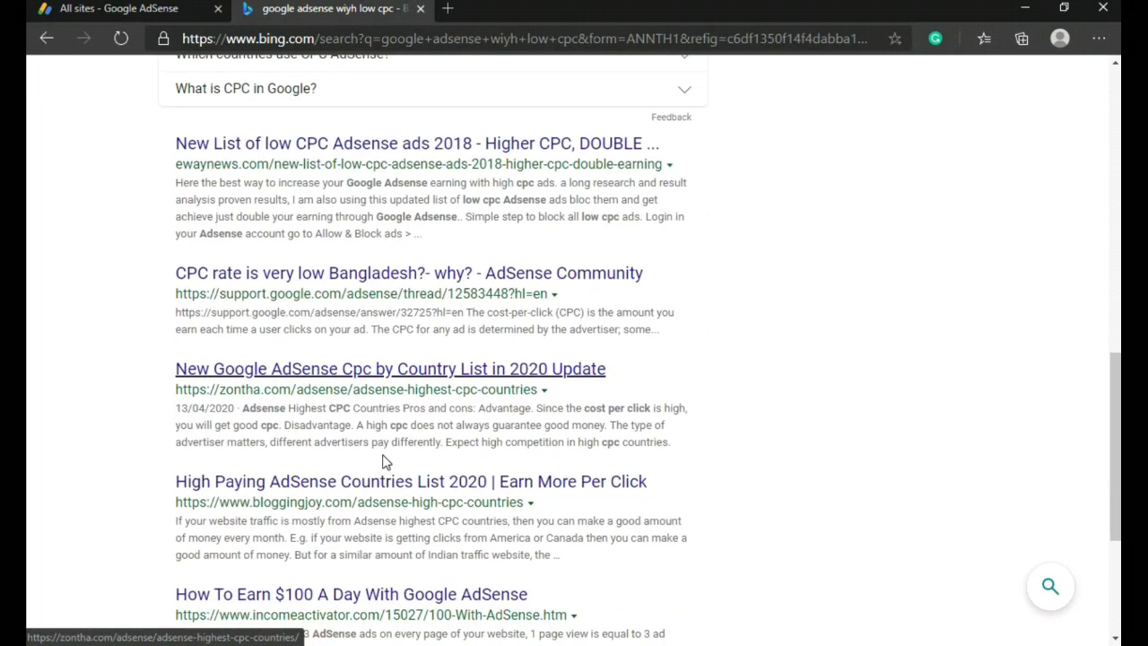
{"action": "scroll", "coordinate": [383, 465], "scroll_direction": "down", "scroll_amount": 1}
{"action": "scroll", "coordinate": [380, 461], "scroll_direction": "down", "scroll_amount": 2}
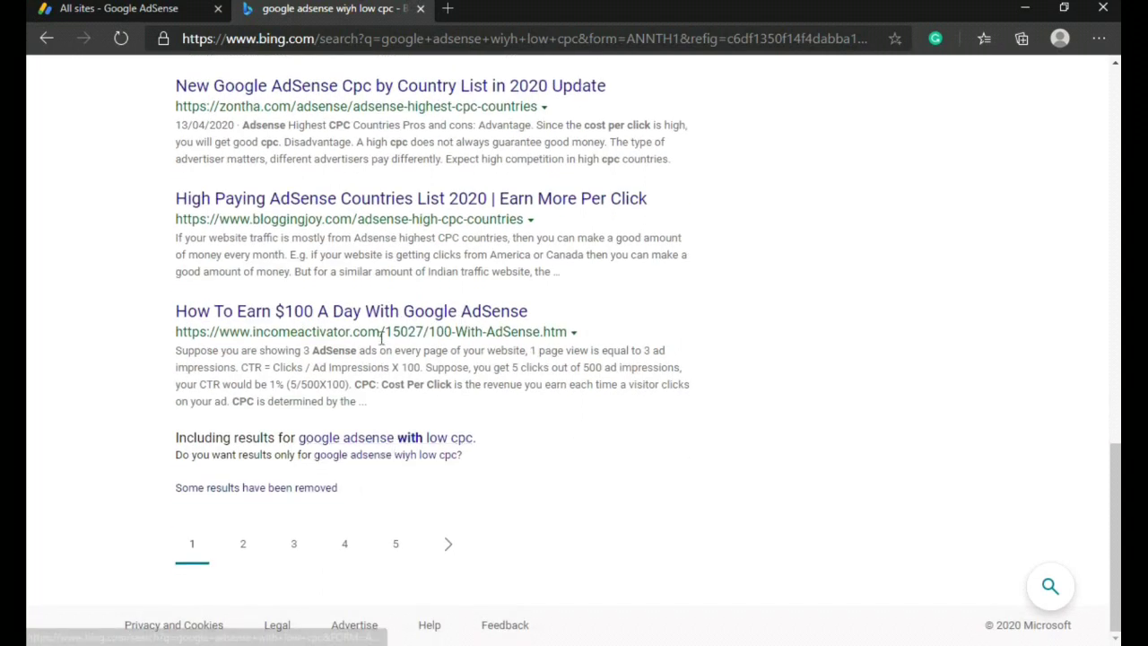
{"action": "scroll", "coordinate": [318, 302], "scroll_direction": "up", "scroll_amount": 1}
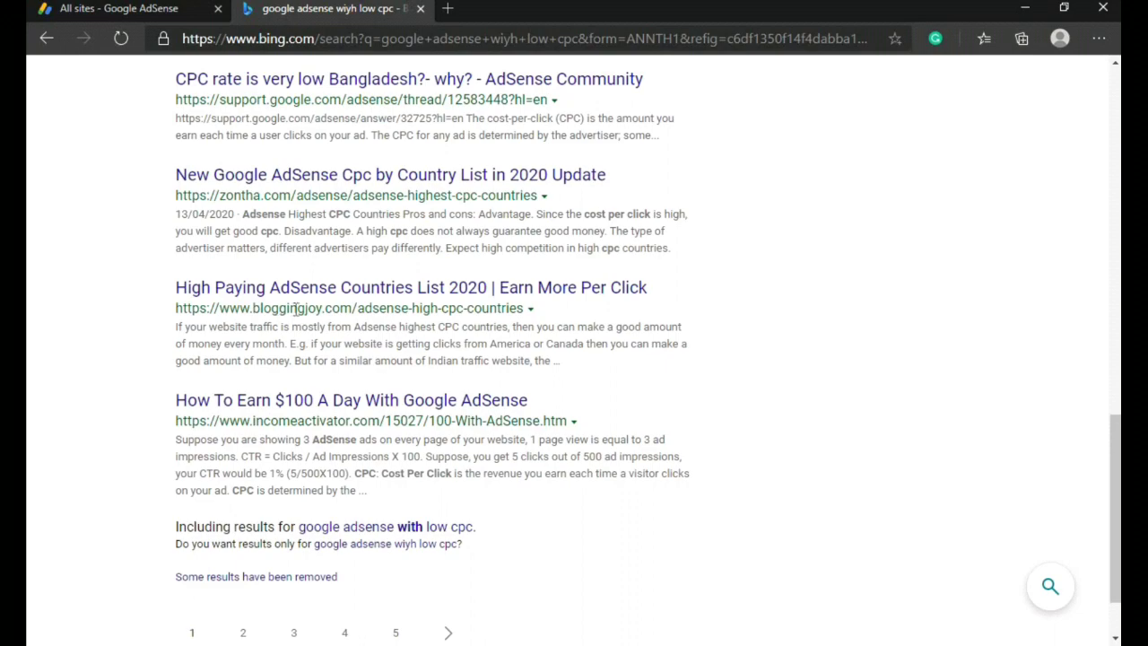
{"action": "scroll", "coordinate": [296, 308], "scroll_direction": "up", "scroll_amount": 1}
{"action": "scroll", "coordinate": [298, 309], "scroll_direction": "up", "scroll_amount": 1}
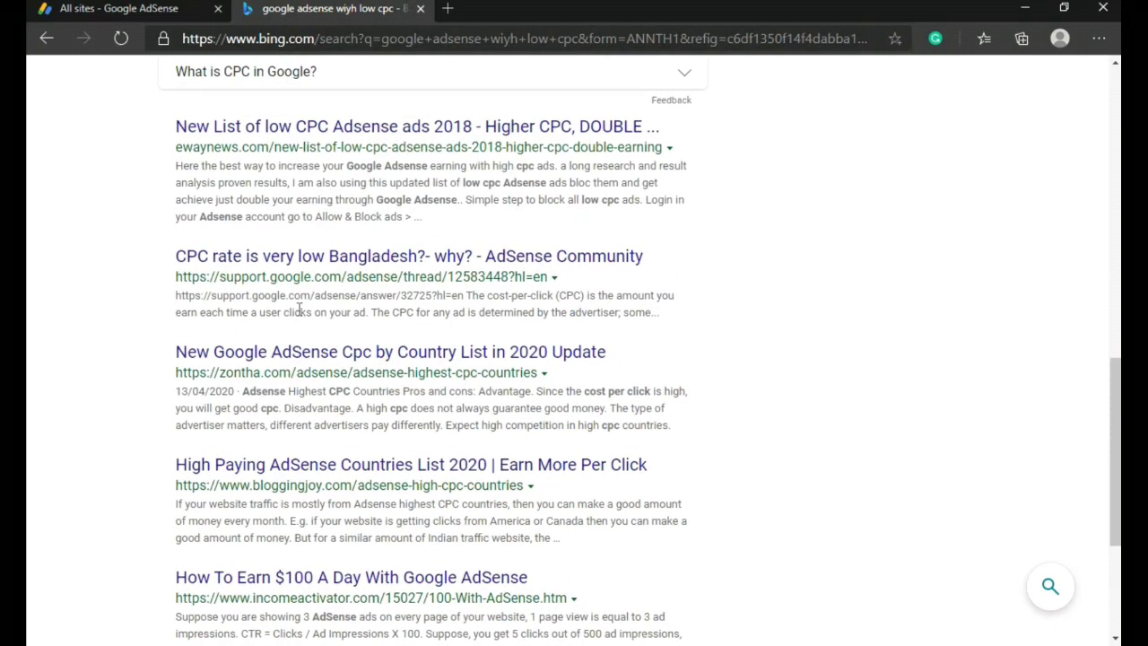
{"action": "scroll", "coordinate": [299, 308], "scroll_direction": "up", "scroll_amount": 1}
{"action": "scroll", "coordinate": [299, 309], "scroll_direction": "down", "scroll_amount": 1}
{"action": "scroll", "coordinate": [299, 309], "scroll_direction": "up", "scroll_amount": 10}
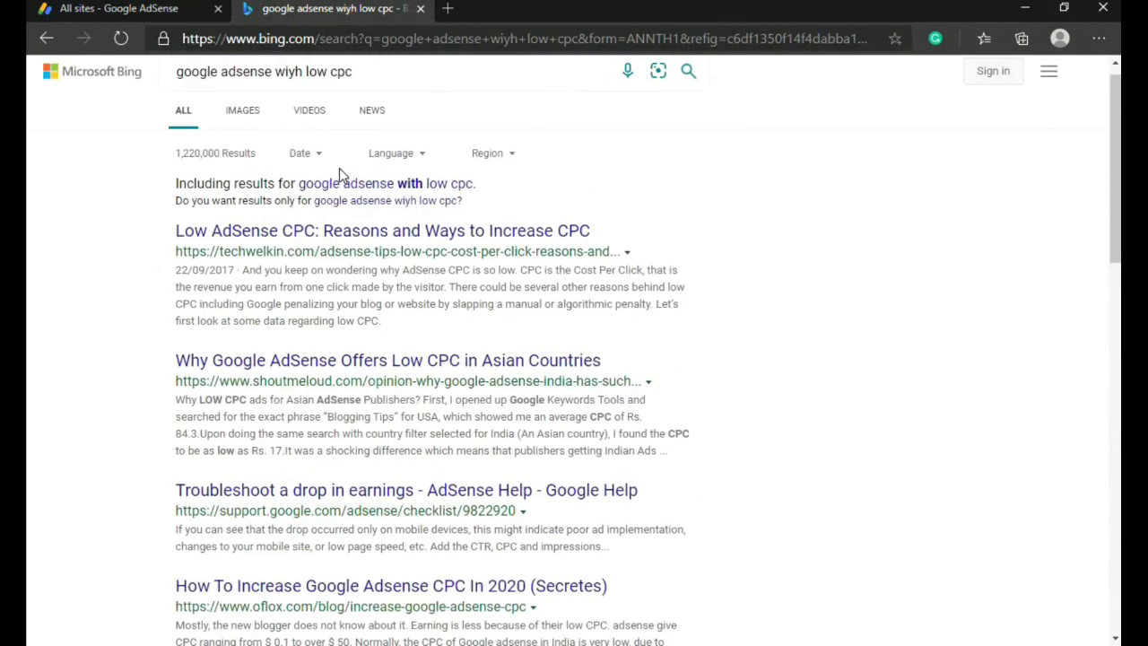
Step: Correct the web search query to "google adsense sites with low cpc" and run the search
{"action": "left_click", "coordinate": [294, 89]}
{"action": "key", "text": "BackSpace"}
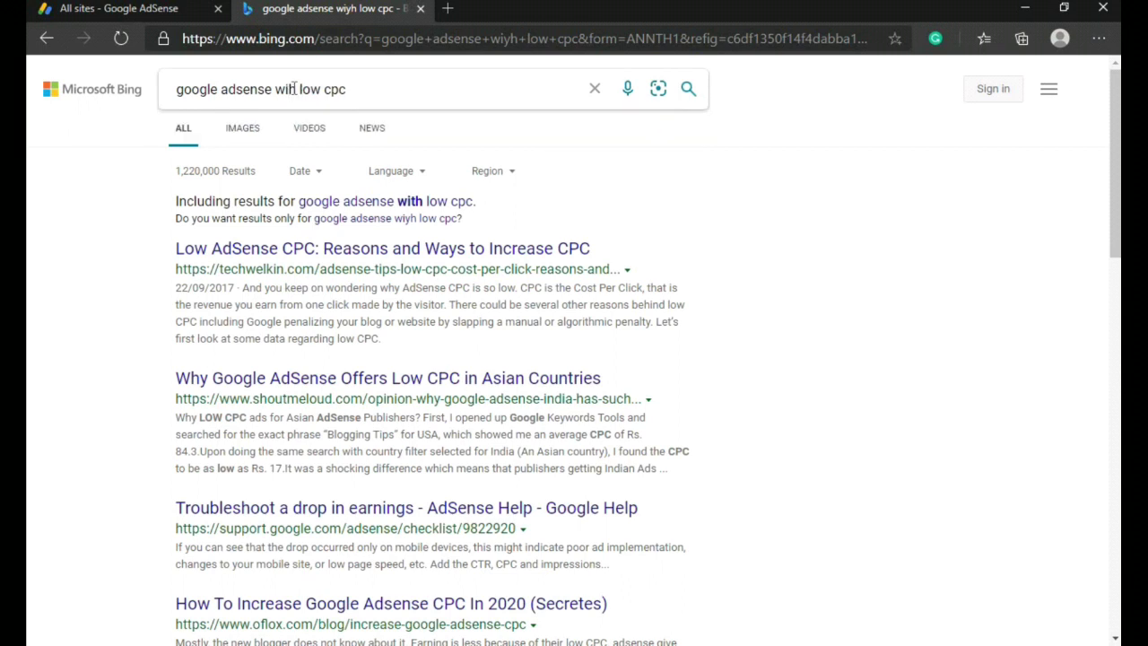
{"action": "type", "text": "t"}
{"action": "type", "text": "ad"}
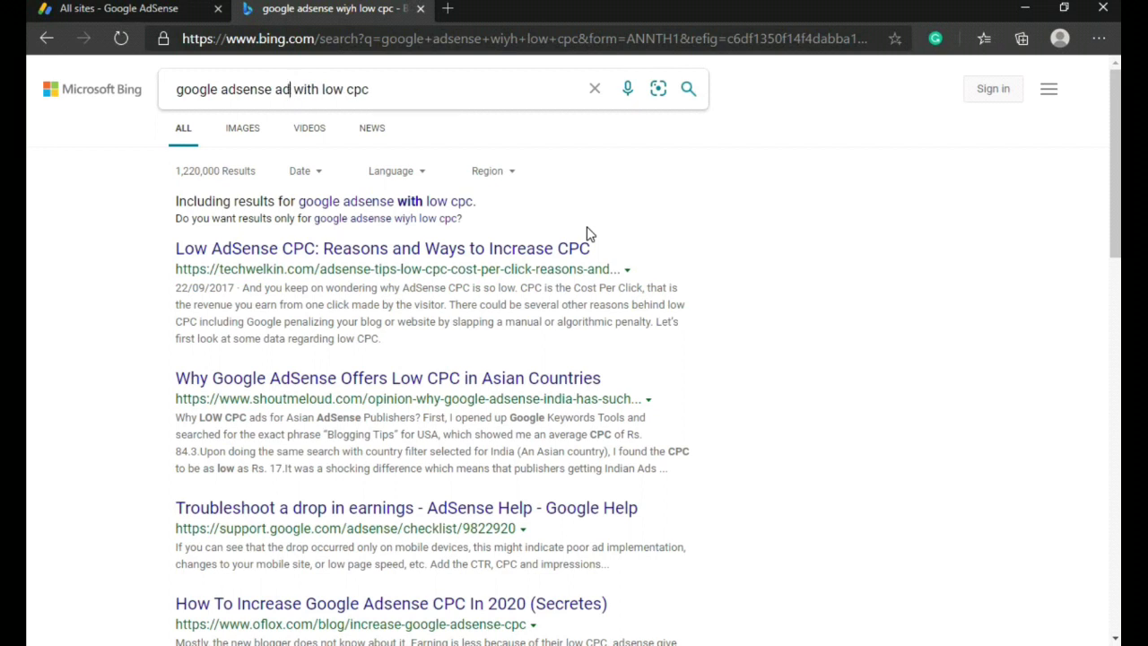
{"action": "key", "text": "BackSpace"}
{"action": "key", "text": "BackSpace"}
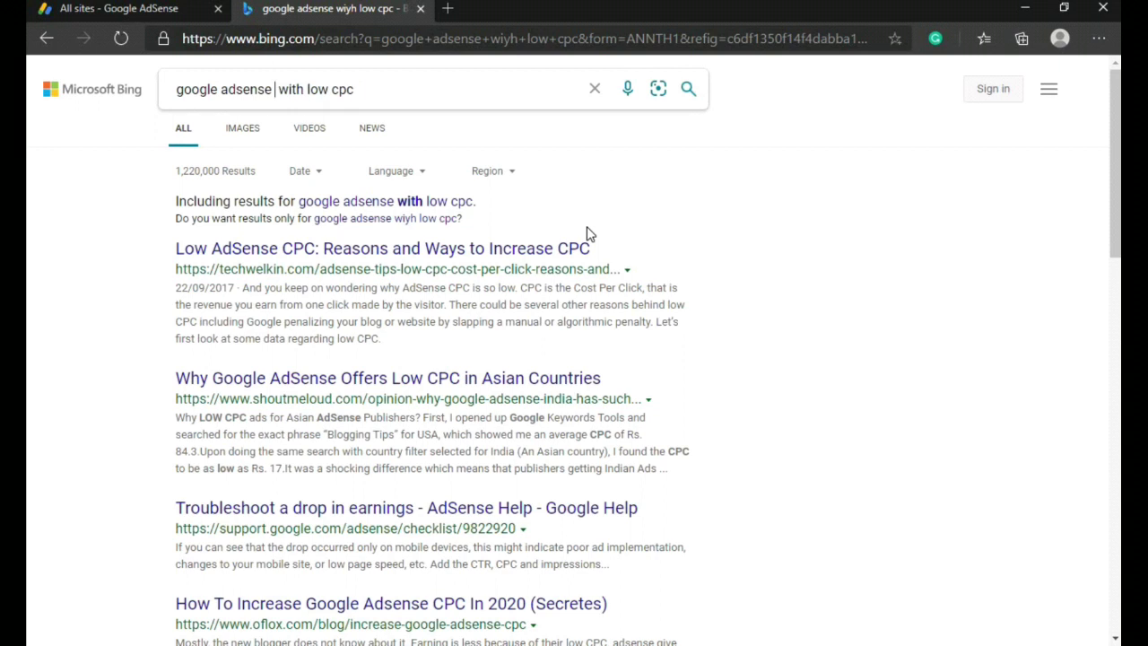
{"action": "type", "text": "site "}
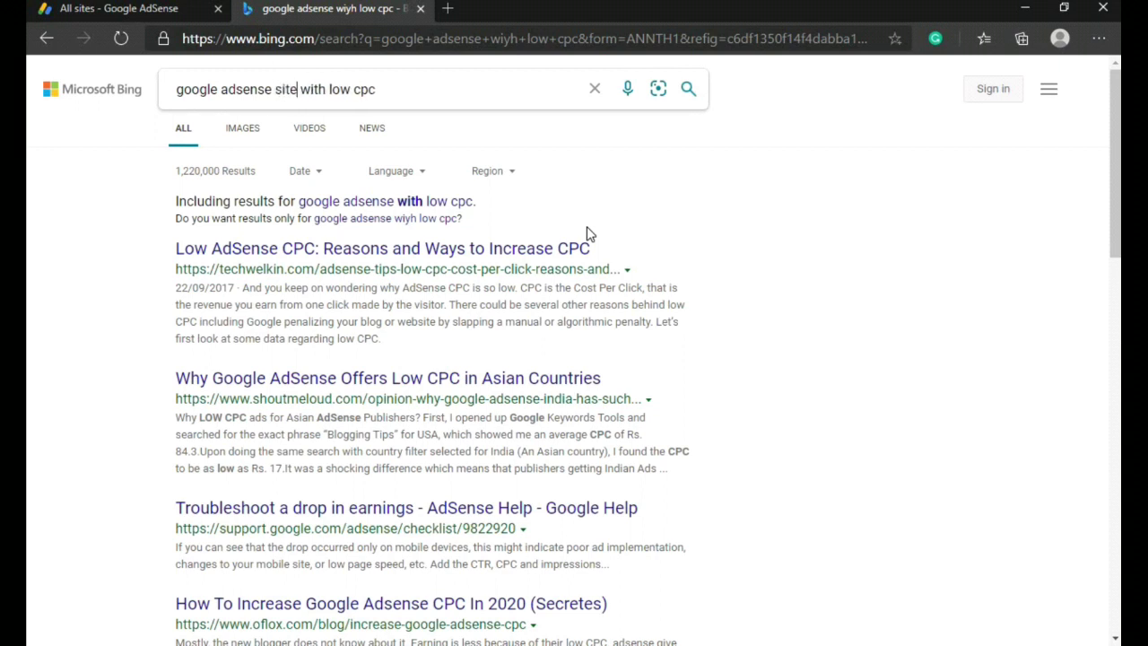
{"action": "type", "text": "s"}
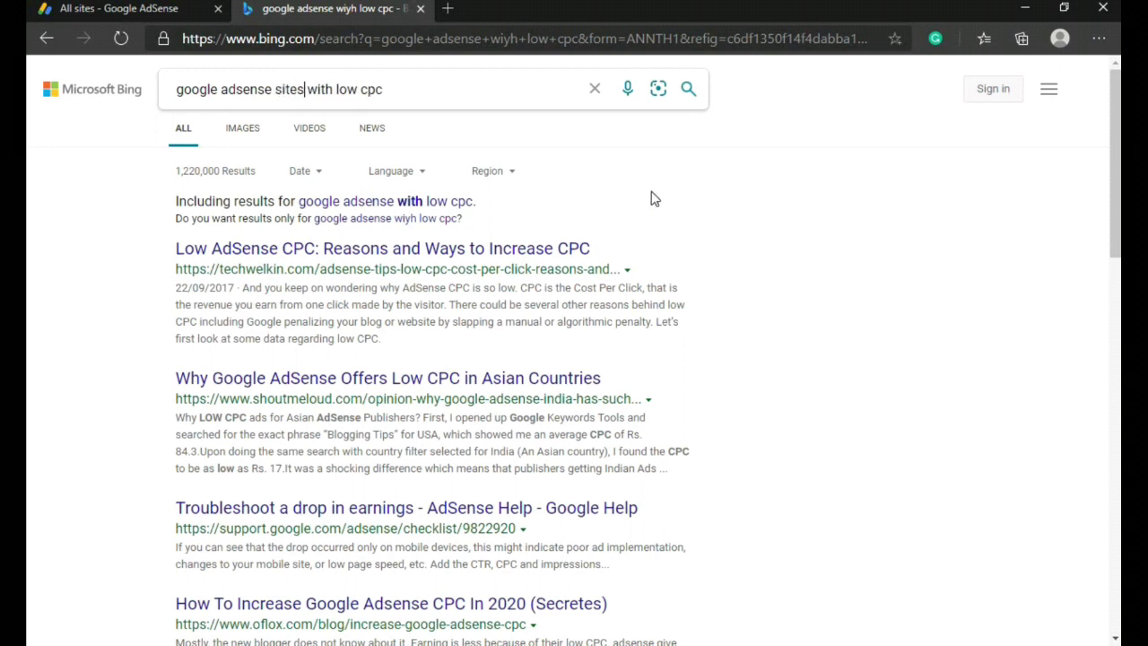
{"action": "left_click", "coordinate": [688, 93]}
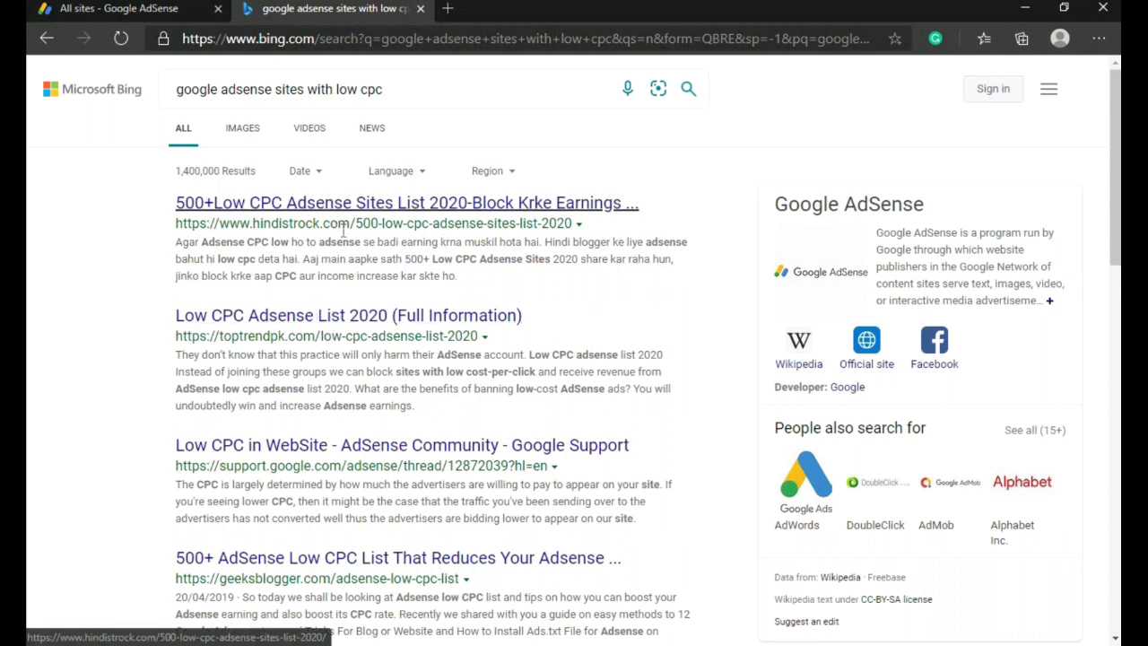
Step: Open the toptrendpk.com Low CPC Adsense List result and its linked text list of sites to block, dismissing the interstitial ad
{"action": "left_click", "coordinate": [351, 316]}
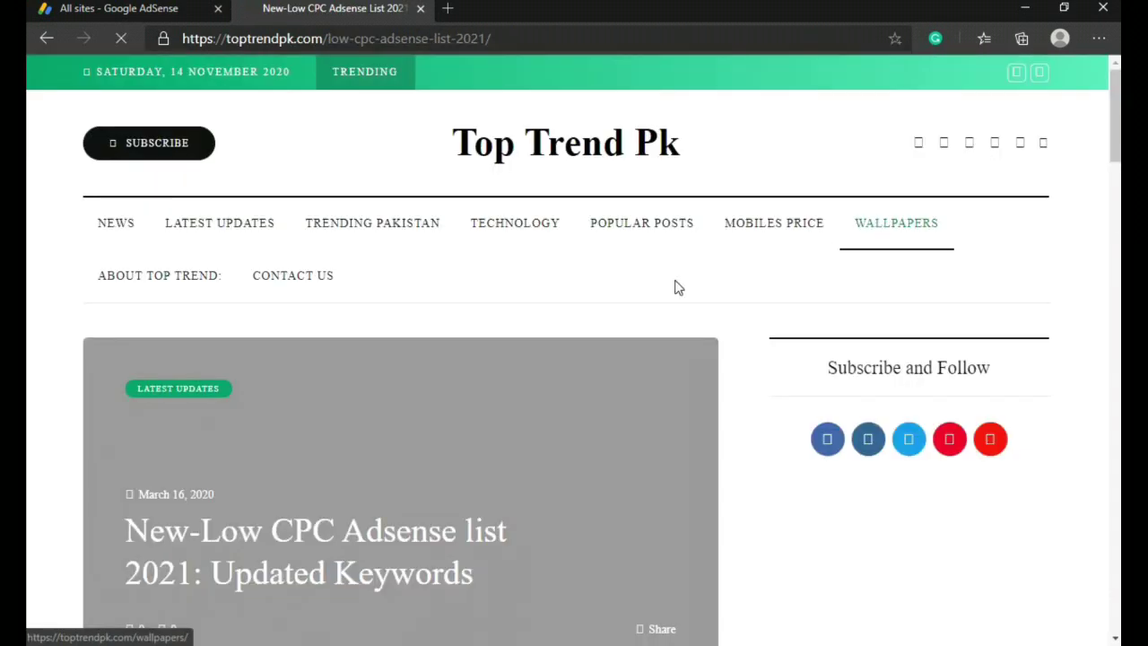
{"action": "scroll", "coordinate": [517, 349], "scroll_direction": "down", "scroll_amount": 10}
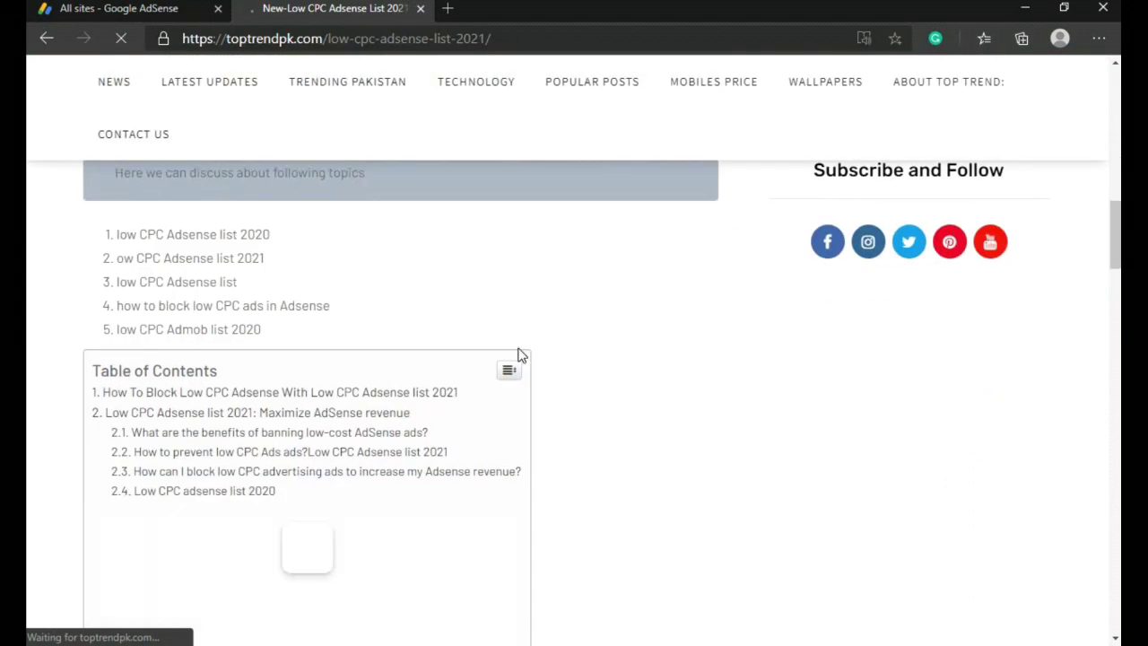
{"action": "scroll", "coordinate": [518, 354], "scroll_direction": "down", "scroll_amount": 7}
{"action": "scroll", "coordinate": [521, 354], "scroll_direction": "down", "scroll_amount": 8}
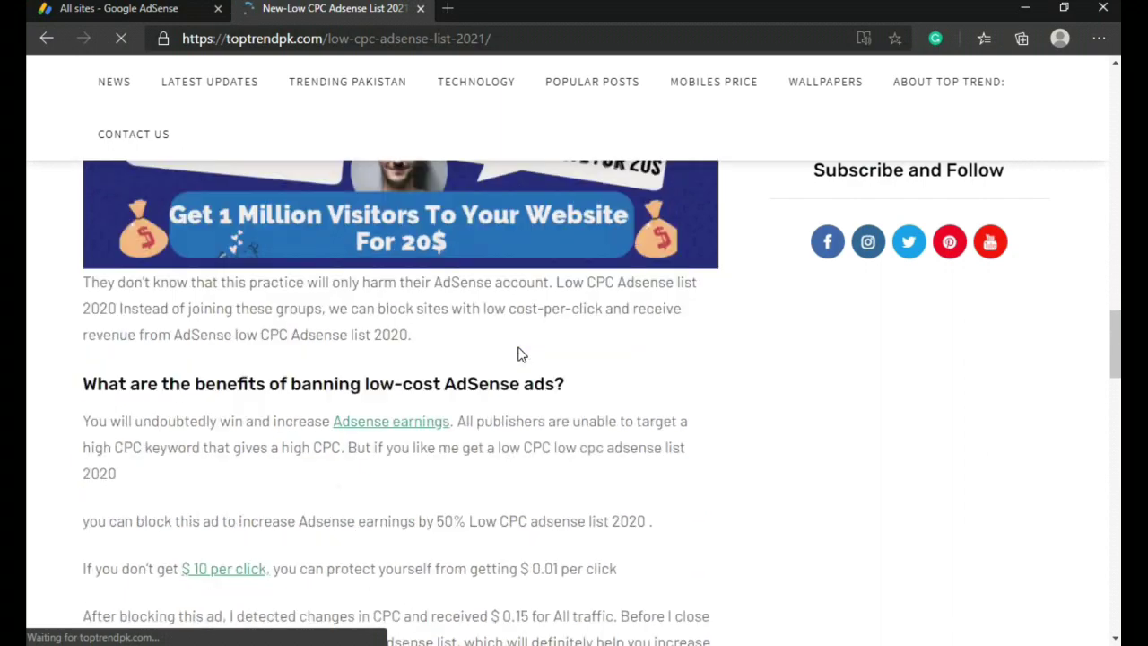
{"action": "scroll", "coordinate": [518, 354], "scroll_direction": "down", "scroll_amount": 2}
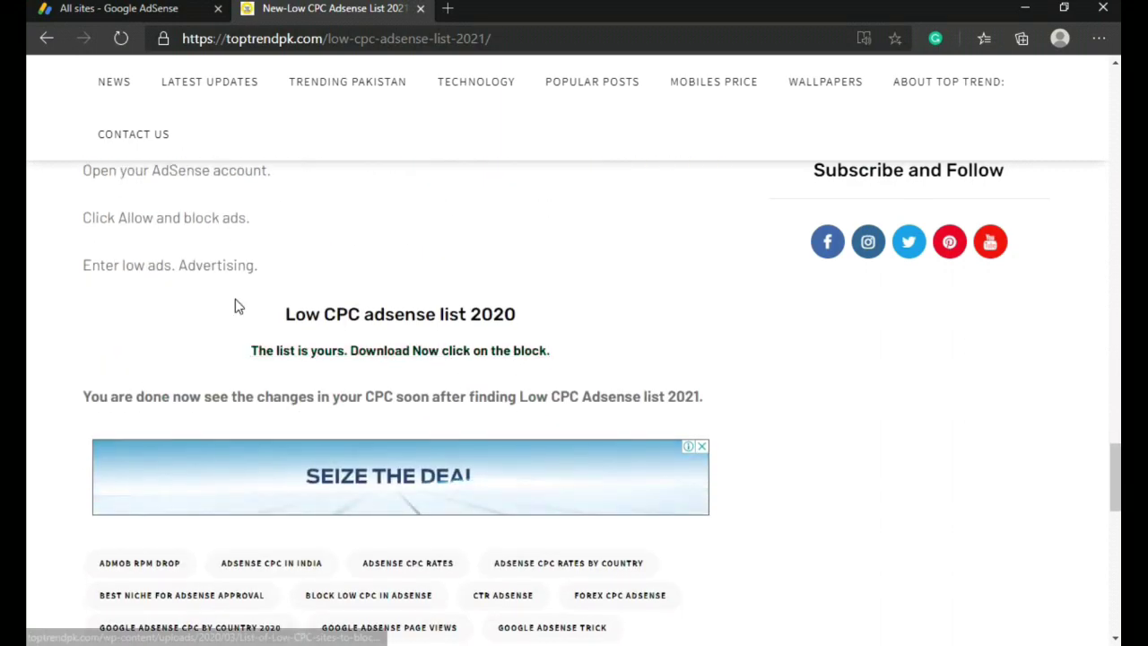
{"action": "left_click", "coordinate": [439, 348]}
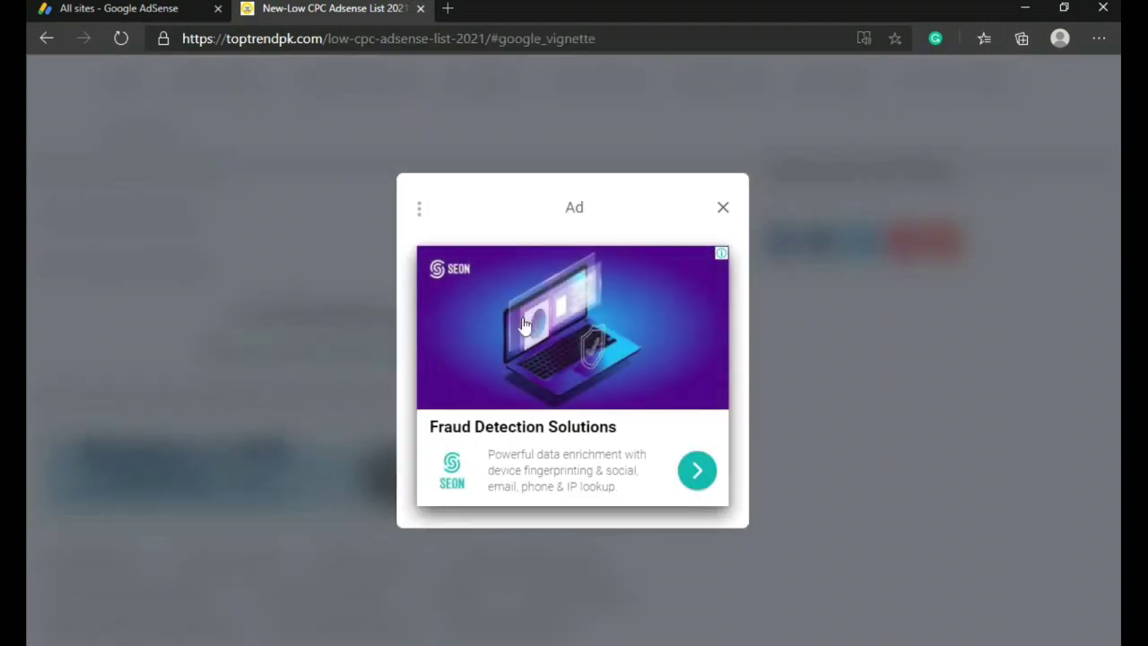
{"action": "left_click", "coordinate": [723, 208]}
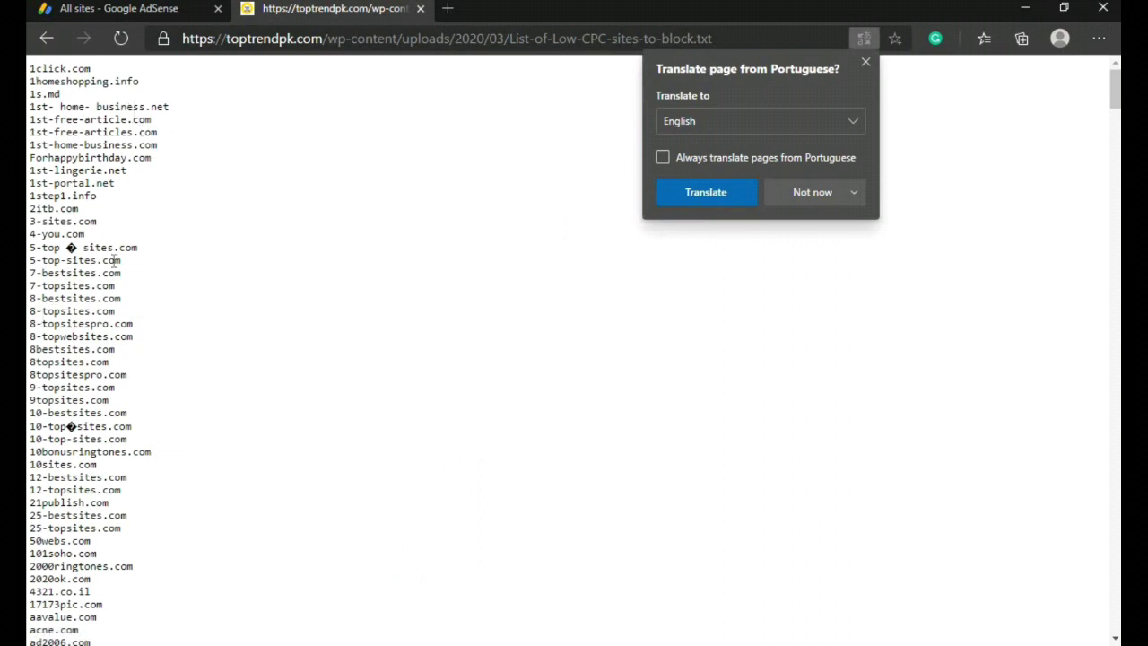
Step: Look through the list of low-CPC sites and decline translating the page from Portuguese
{"action": "scroll", "coordinate": [114, 261], "scroll_direction": "down", "scroll_amount": 20}
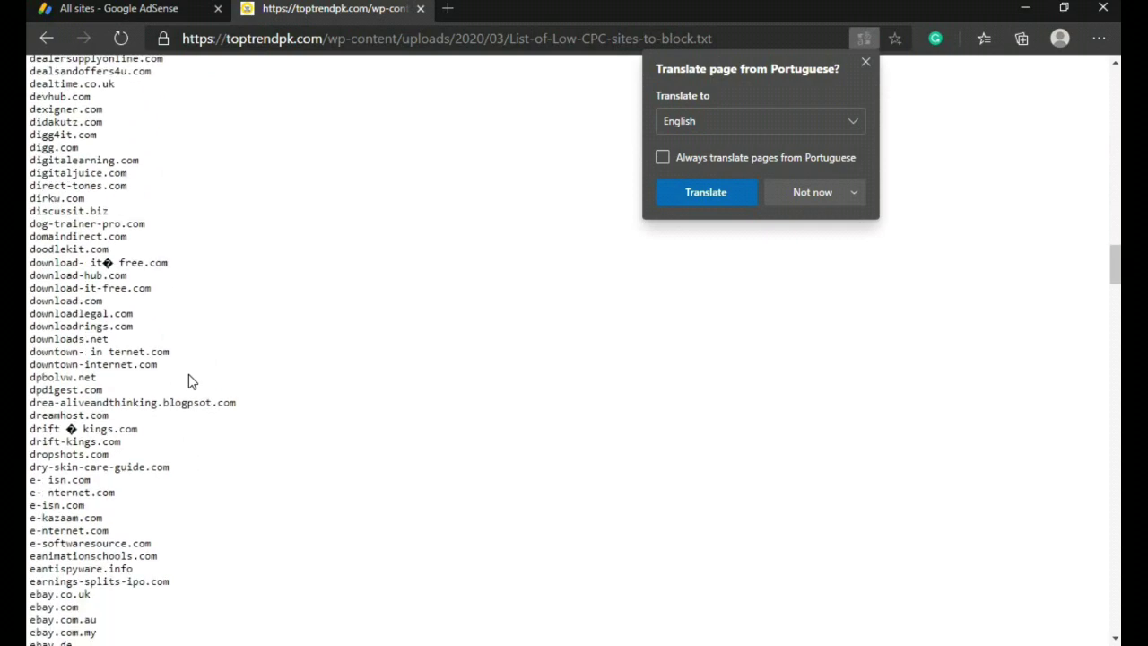
{"action": "scroll", "coordinate": [188, 375], "scroll_direction": "down", "scroll_amount": 5}
{"action": "scroll", "coordinate": [190, 373], "scroll_direction": "up", "scroll_amount": 18}
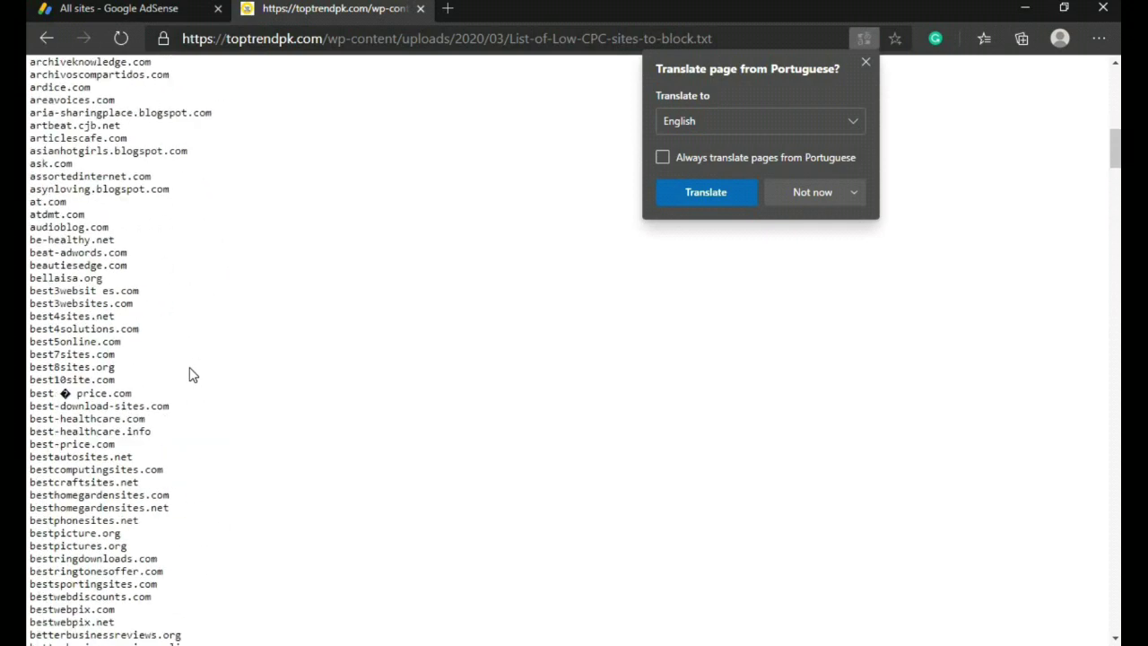
{"action": "scroll", "coordinate": [189, 375], "scroll_direction": "up", "scroll_amount": 10}
{"action": "left_click", "coordinate": [779, 189]}
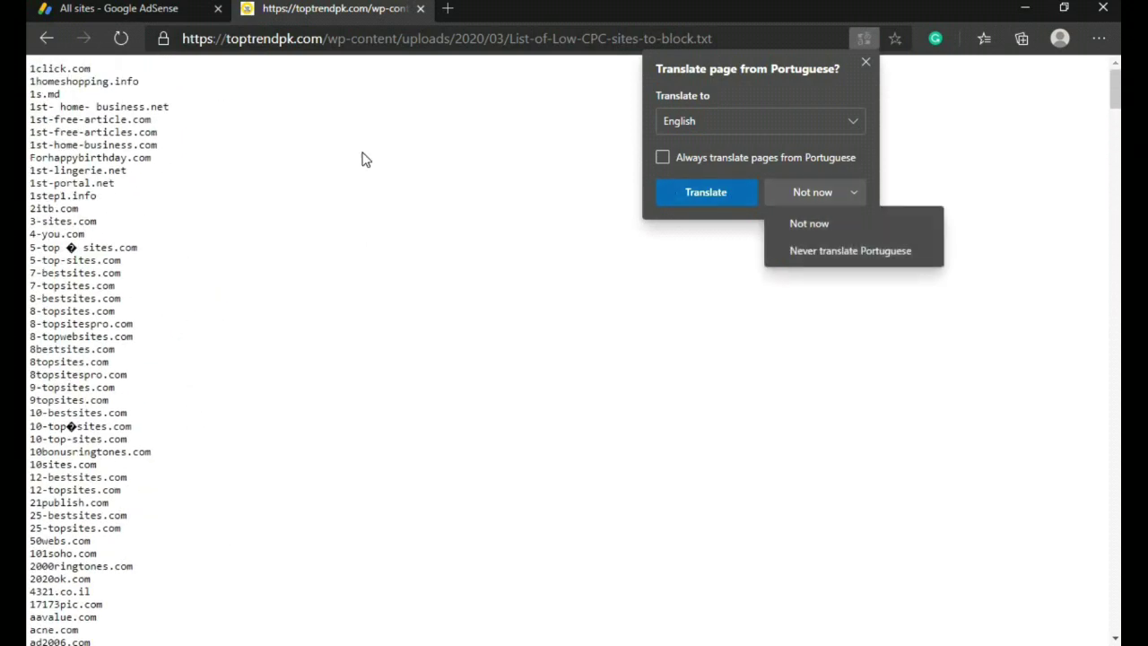
{"action": "left_click", "coordinate": [772, 224]}
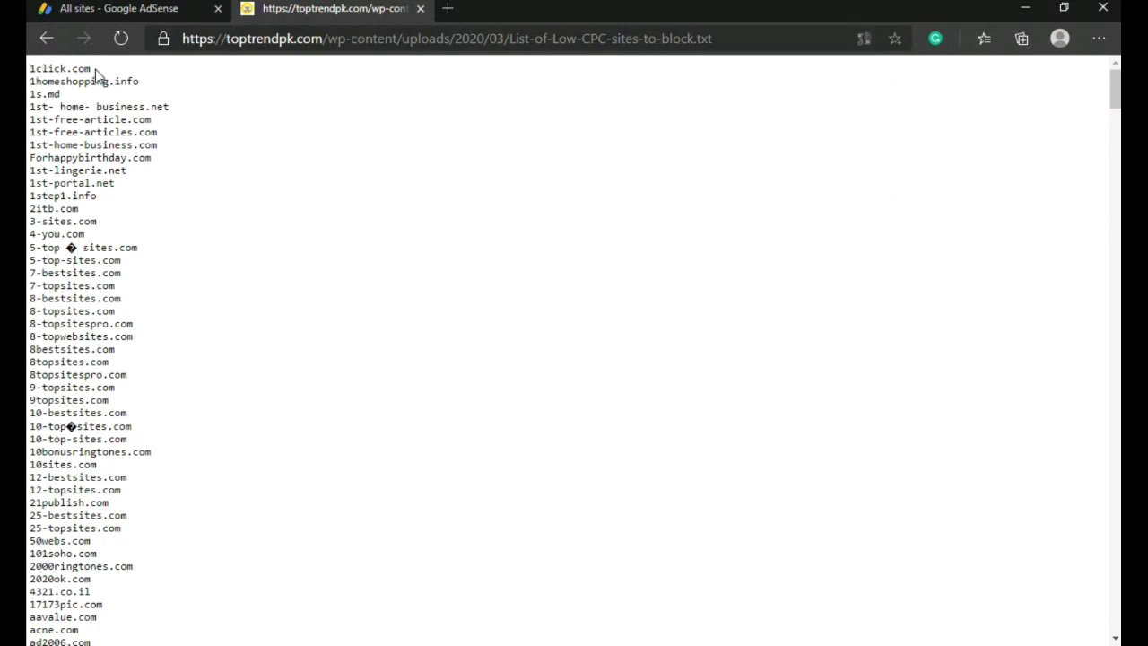
Step: Copy the entire list of low-CPC sites and paste it into a new Notepad document
{"action": "left_click_drag", "start_coordinate": [95, 69], "coordinate": [165, 643]}
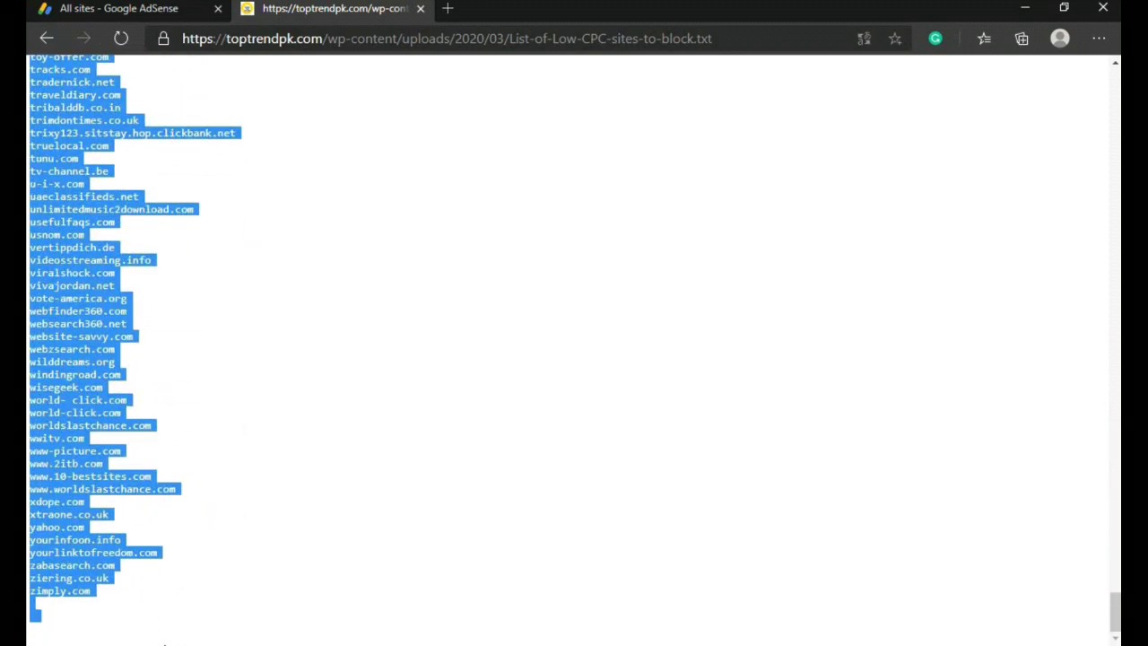
{"action": "right_click", "coordinate": [52, 336]}
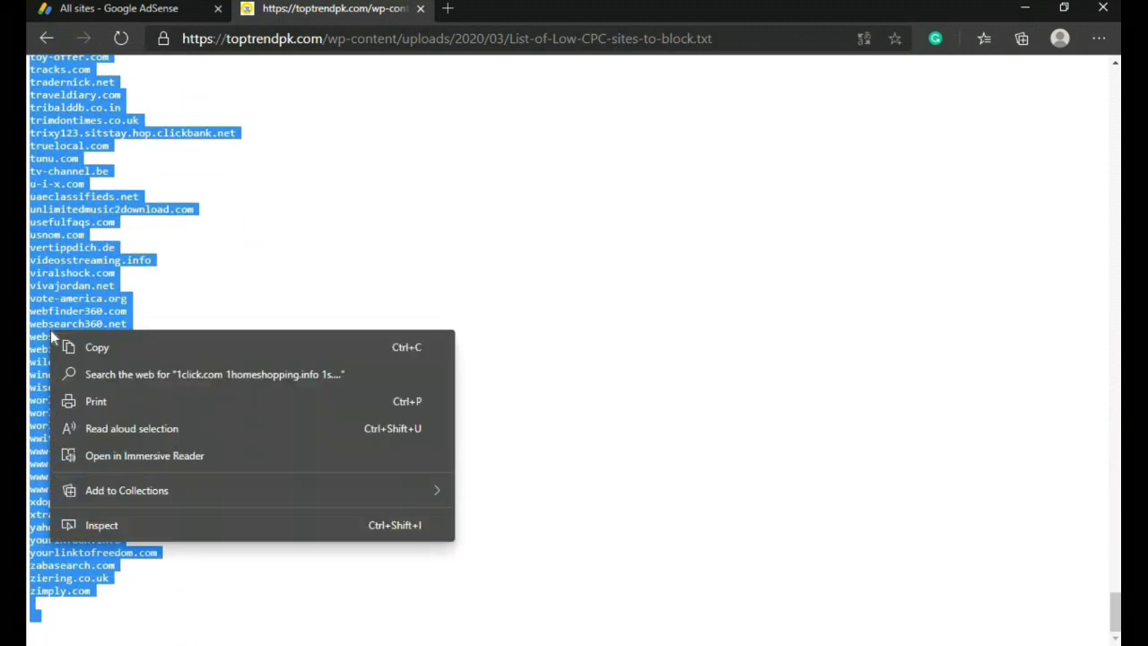
{"action": "left_click", "coordinate": [74, 347]}
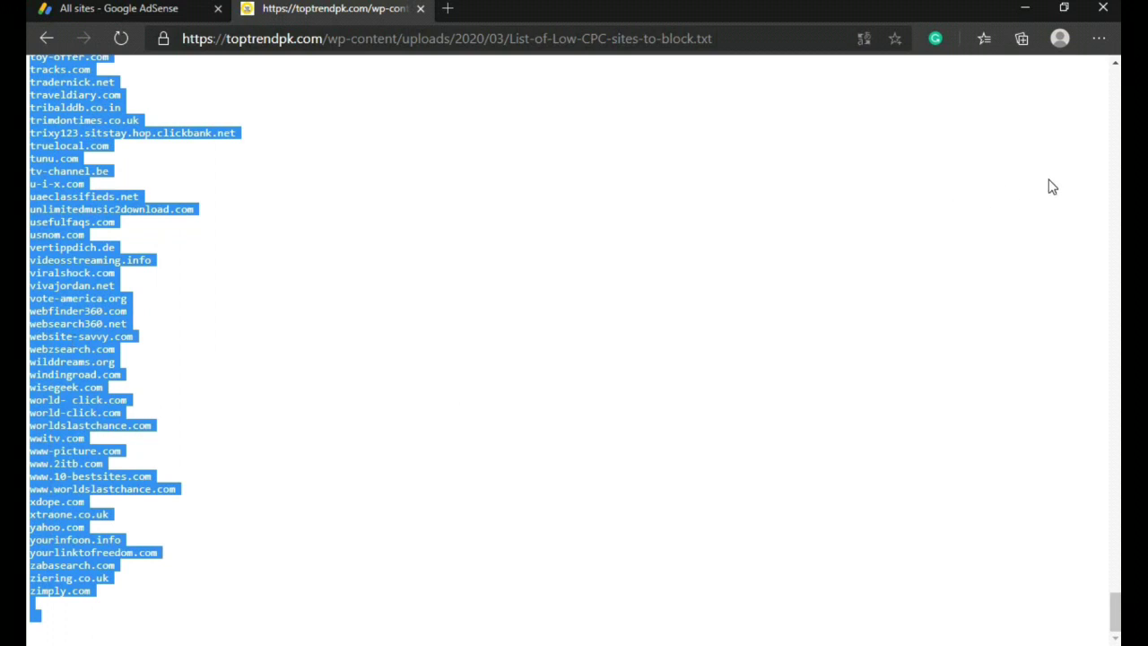
{"action": "key", "text": "super+s"}
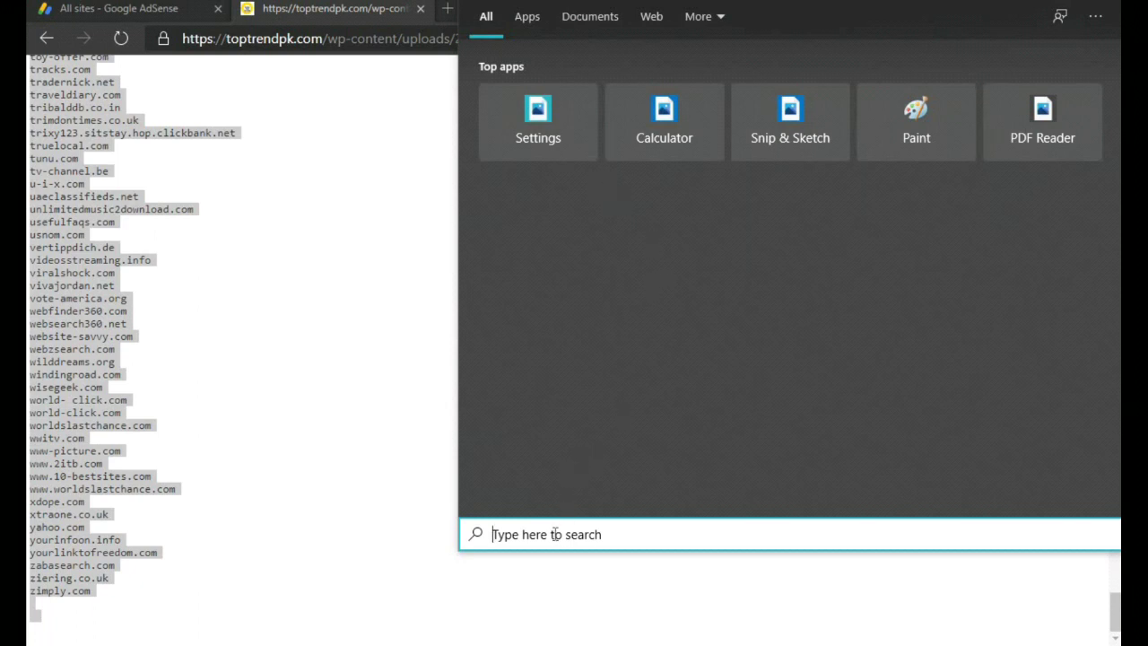
{"action": "type", "text": "notepadf"}
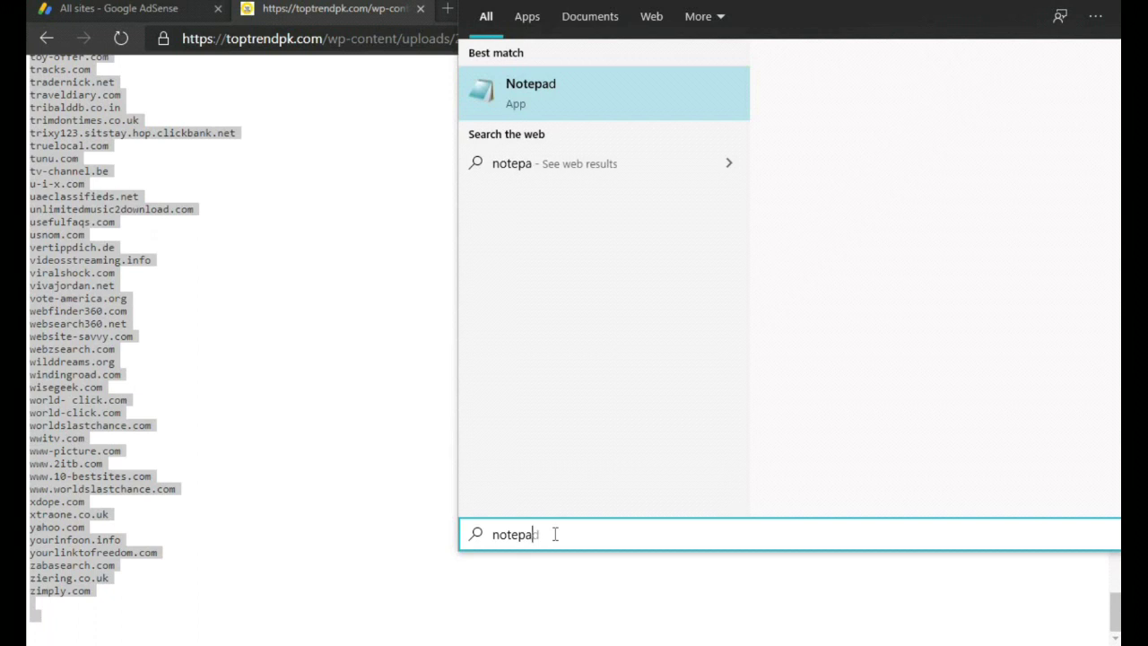
{"action": "left_click", "coordinate": [628, 103]}
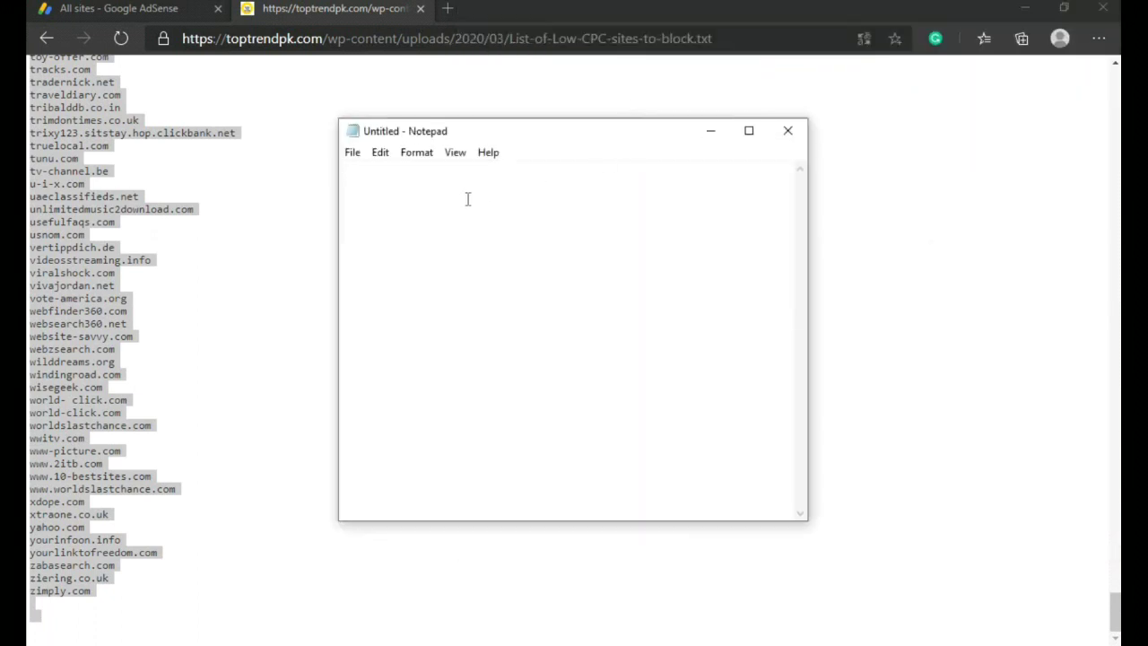
{"action": "right_click", "coordinate": [464, 202]}
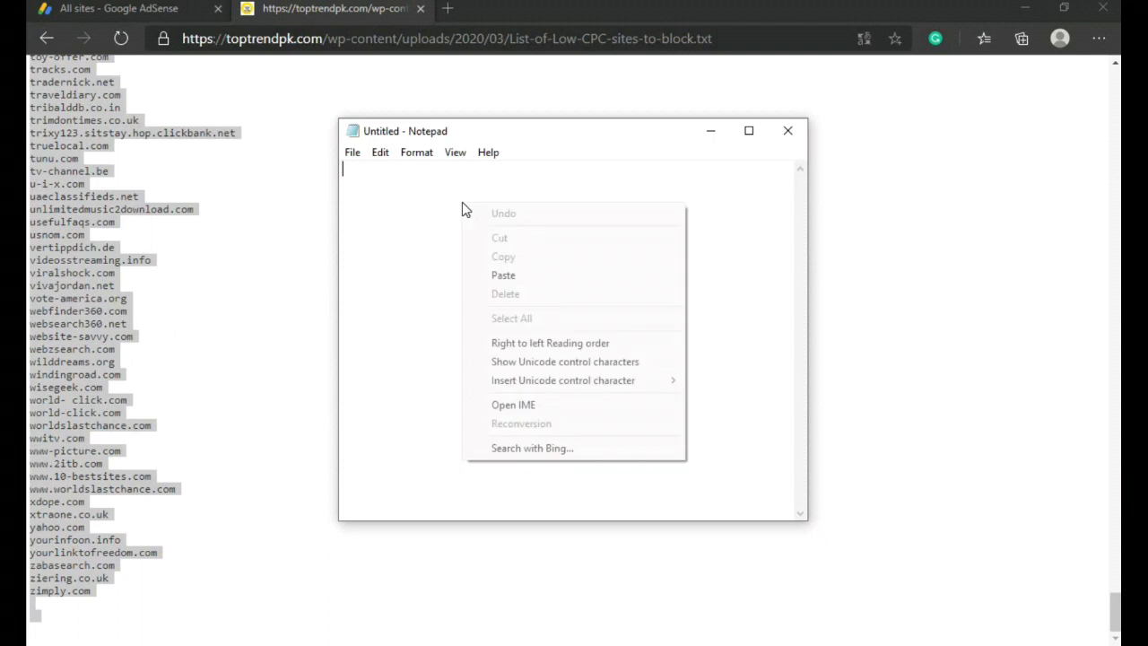
{"action": "left_click", "coordinate": [529, 274]}
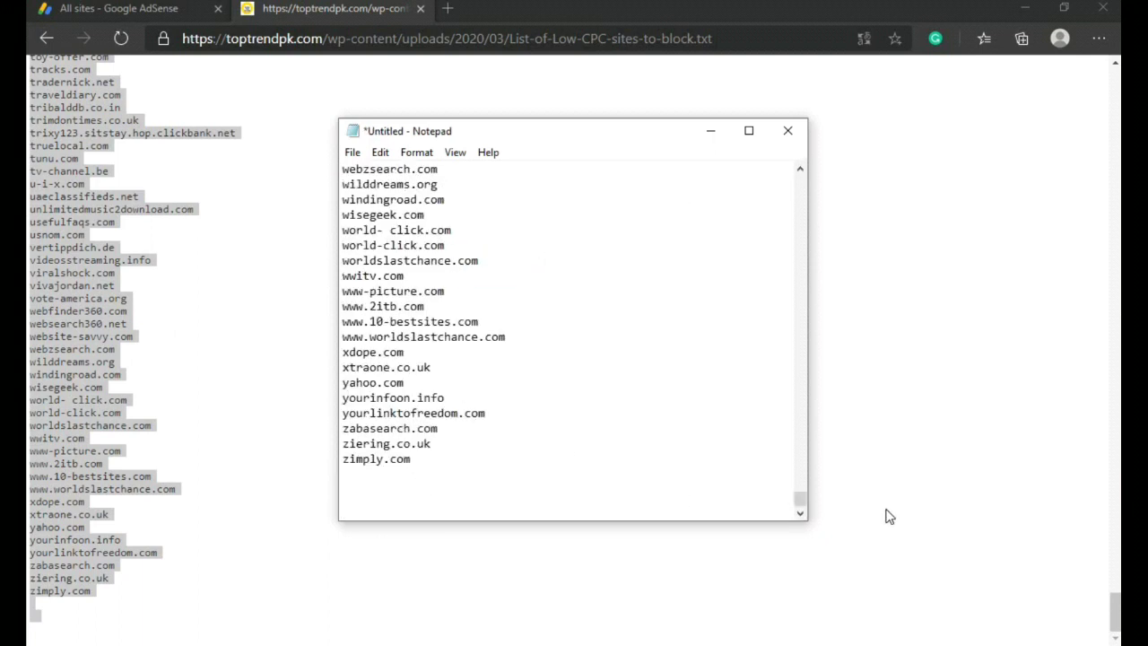
Step: Remove the trailing blank lines and add a comma after each site from website-savvy.com through ziering.co.uk
{"action": "key", "text": "BackSpace"}
{"action": "key", "text": "BackSpace"}
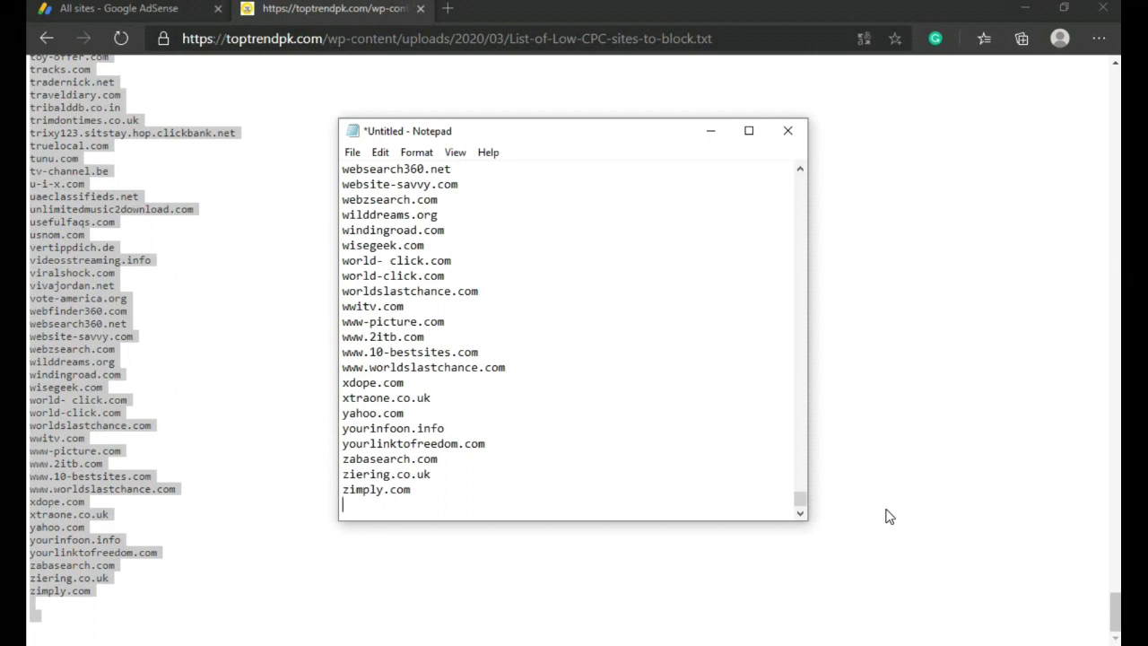
{"action": "key", "text": "BackSpace"}
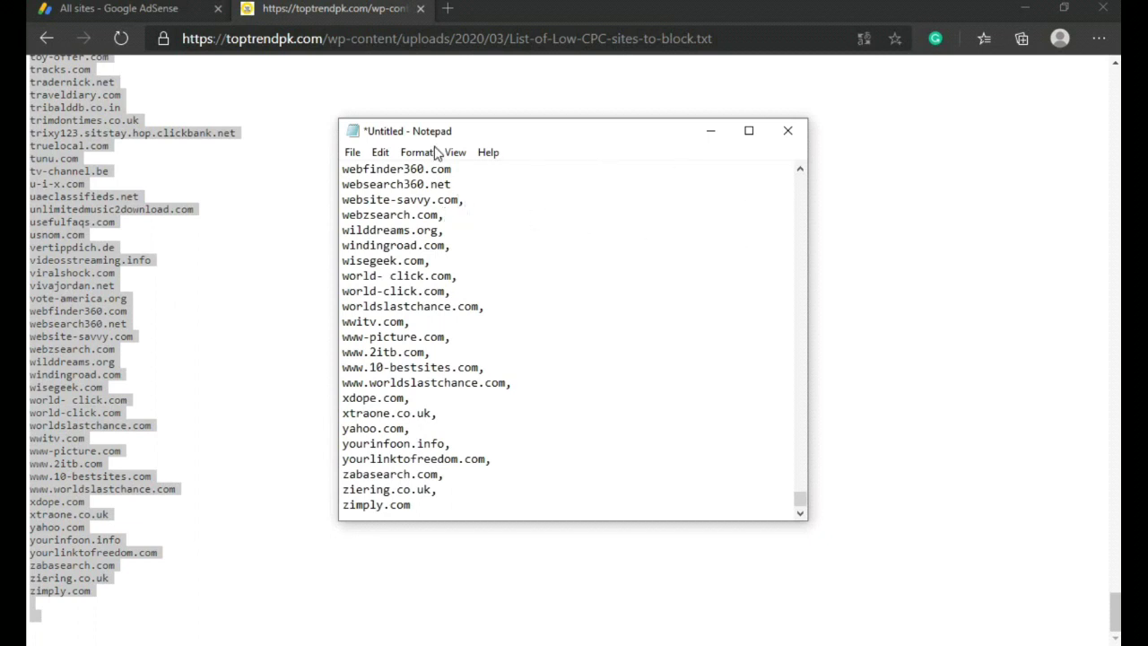
Step: Open the "low sites cpc" text file from Documents without saving the untitled note, and look through its ad network entries
{"action": "left_click", "coordinate": [356, 154]}
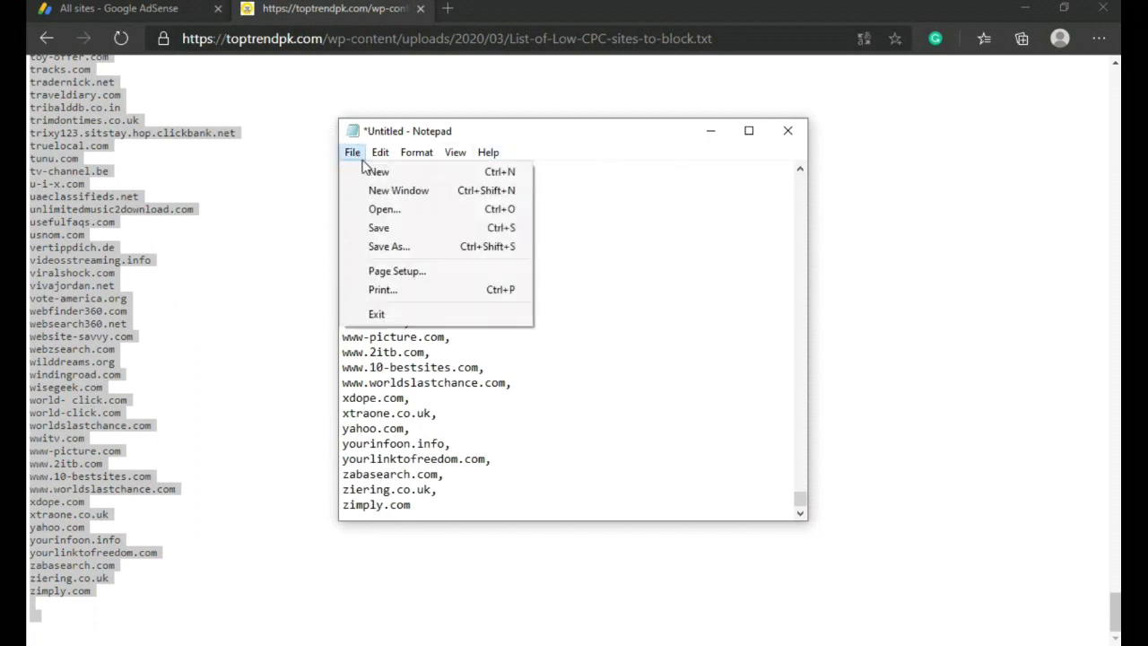
{"action": "left_click", "coordinate": [384, 209]}
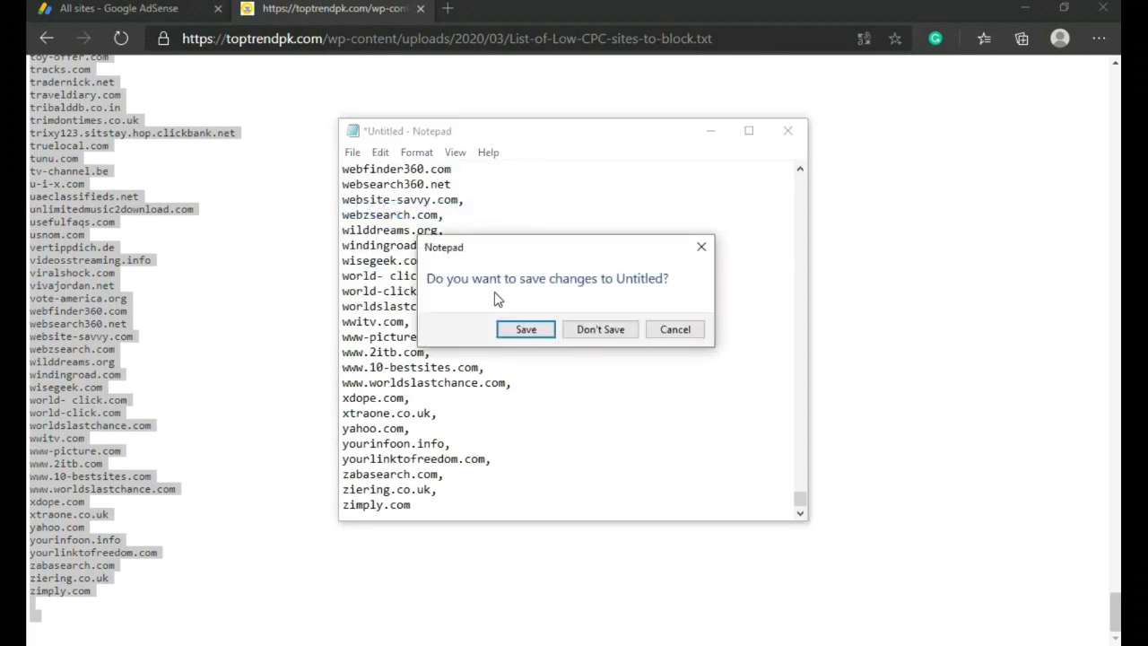
{"action": "left_click", "coordinate": [620, 332]}
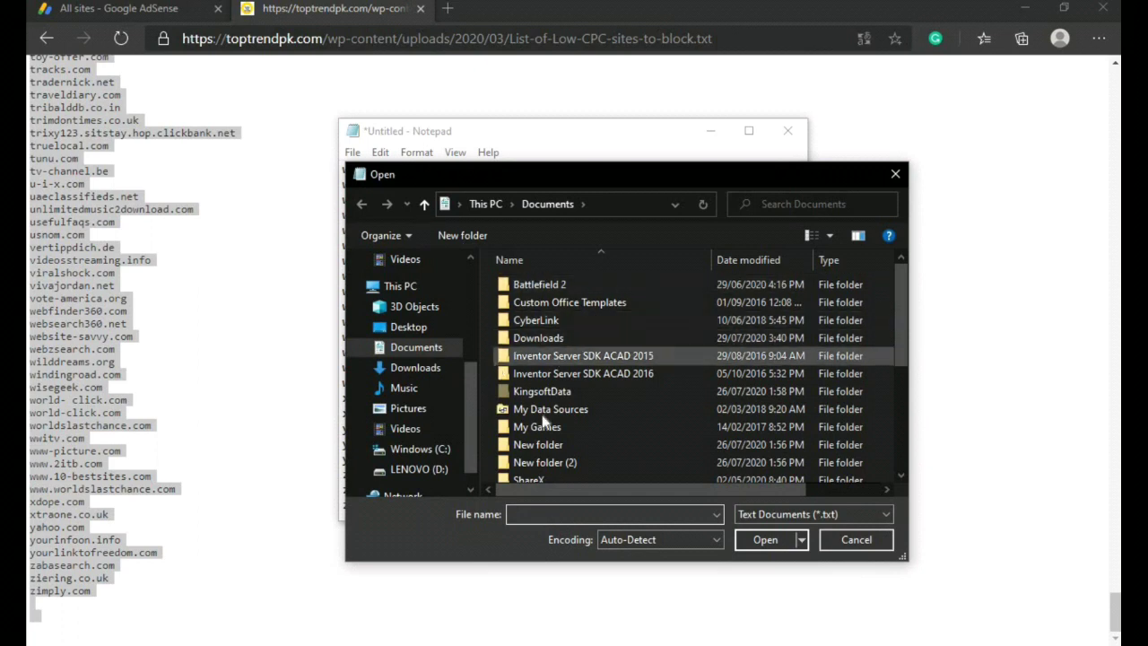
{"action": "scroll", "coordinate": [543, 422], "scroll_direction": "down", "scroll_amount": 4}
{"action": "left_click", "coordinate": [569, 456]}
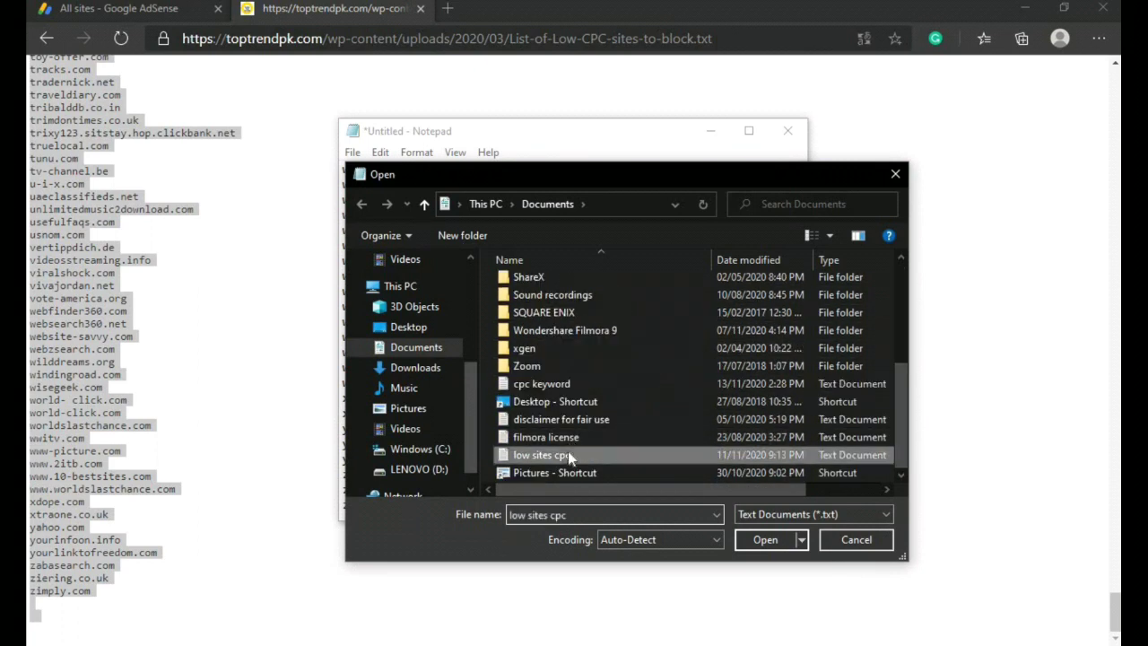
{"action": "left_click", "coordinate": [753, 542]}
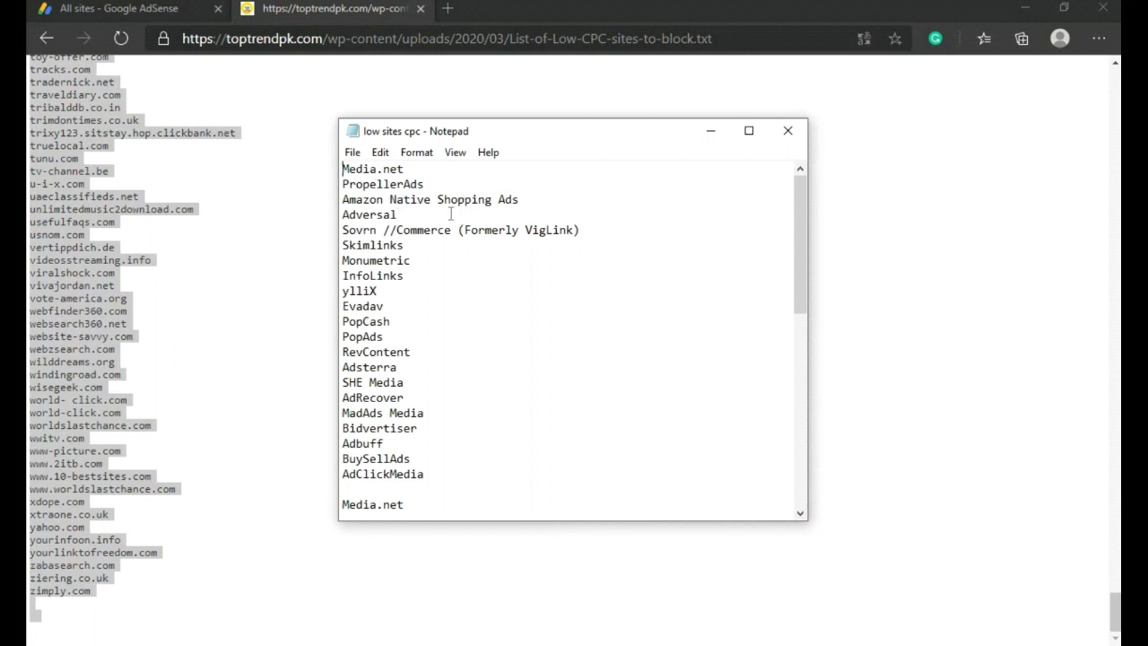
{"action": "scroll", "coordinate": [452, 331], "scroll_direction": "down", "scroll_amount": 6}
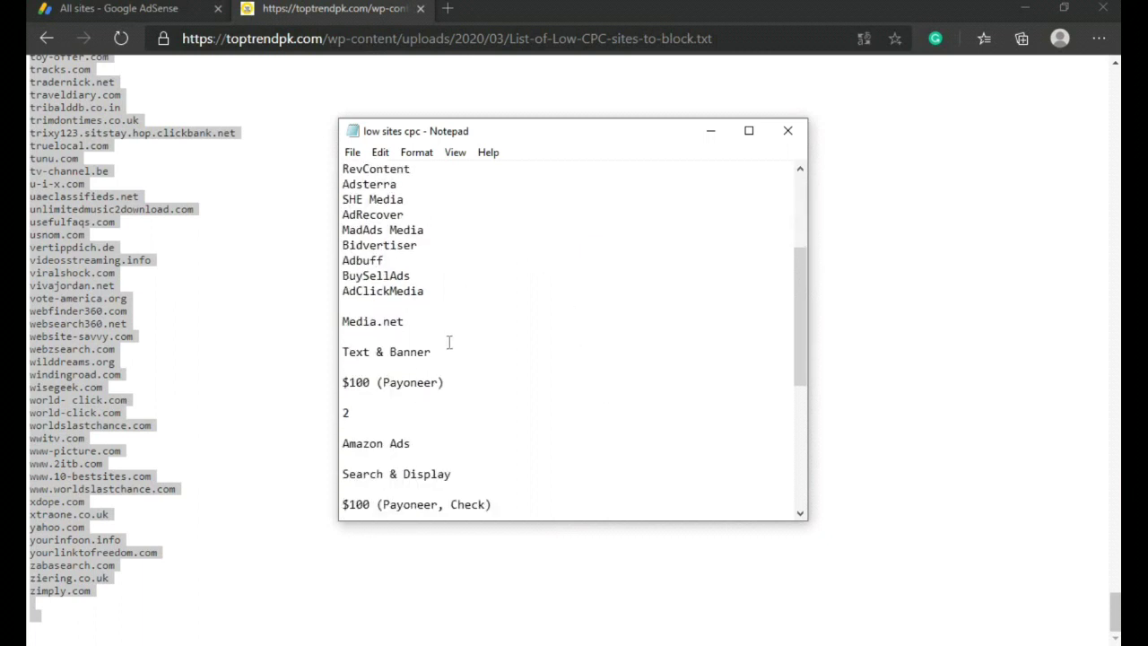
{"action": "scroll", "coordinate": [448, 343], "scroll_direction": "up", "scroll_amount": 6}
{"action": "scroll", "coordinate": [475, 332], "scroll_direction": "down", "scroll_amount": 10}
{"action": "scroll", "coordinate": [456, 309], "scroll_direction": "up", "scroll_amount": 10}
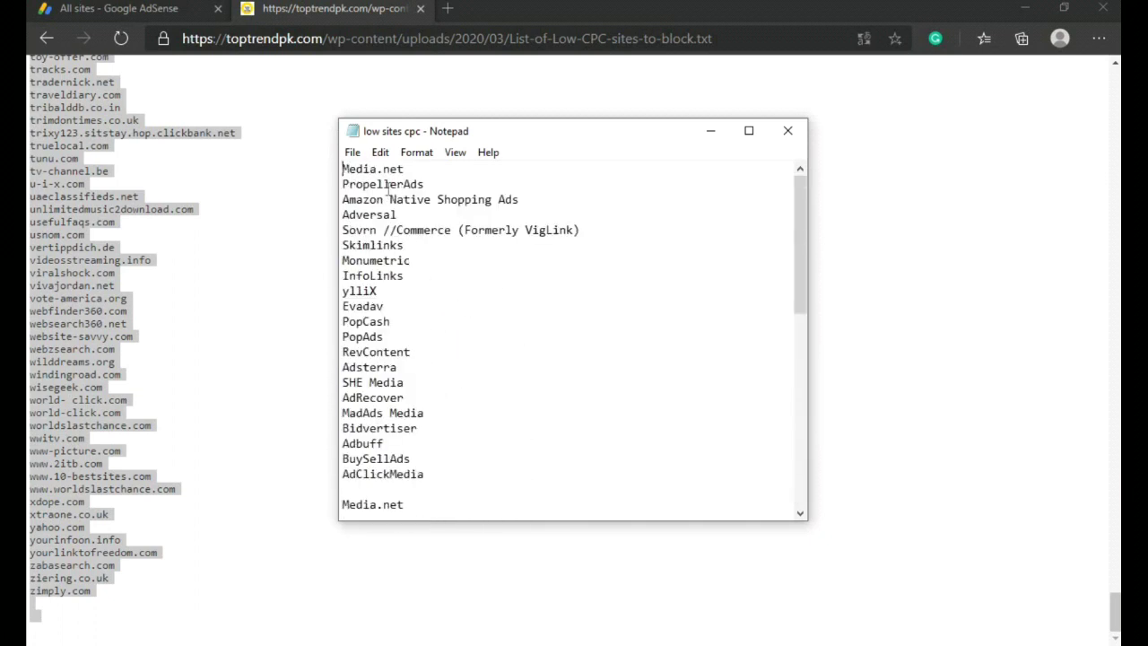
{"action": "left_click", "coordinate": [353, 154]}
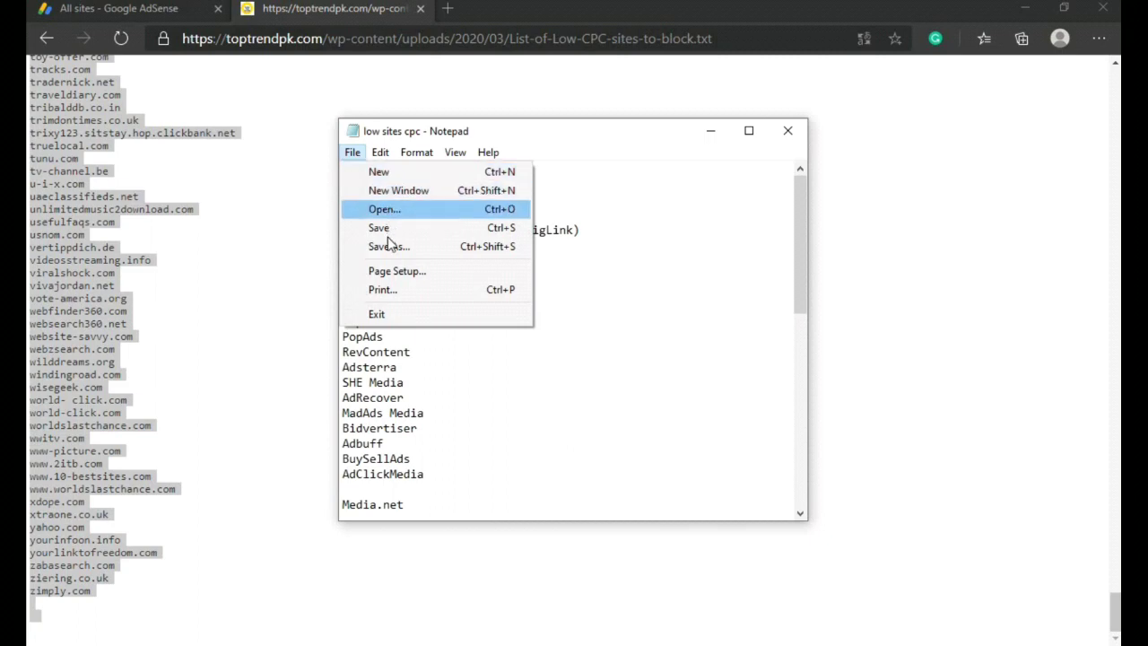
{"action": "left_click", "coordinate": [395, 211]}
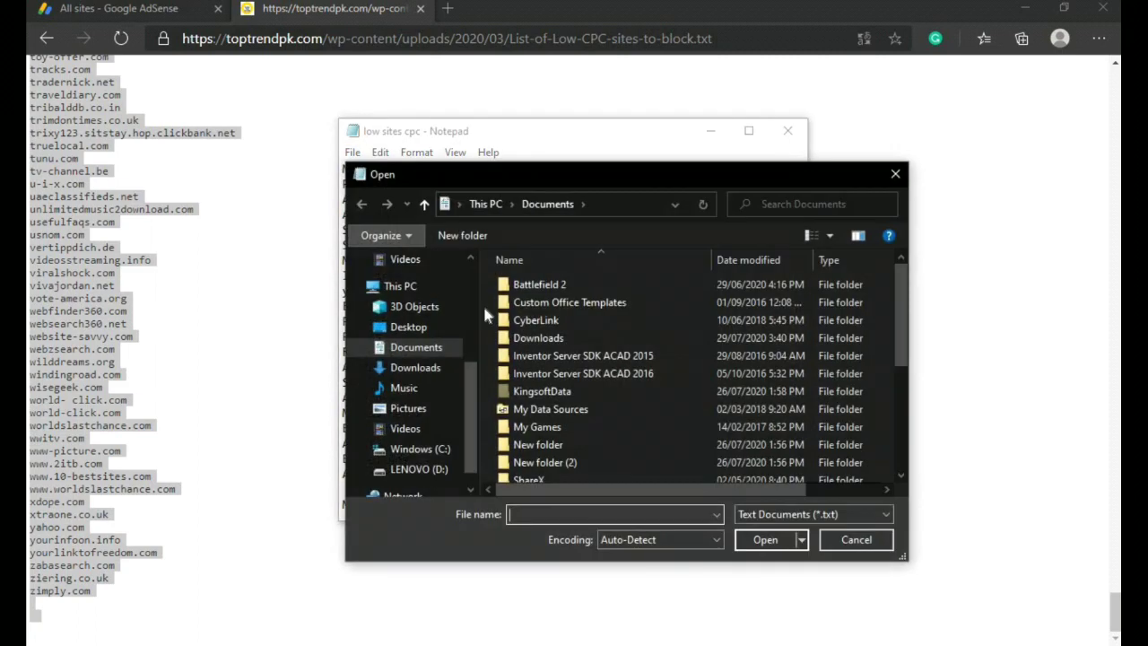
{"action": "scroll", "coordinate": [642, 408], "scroll_direction": "down", "scroll_amount": 4}
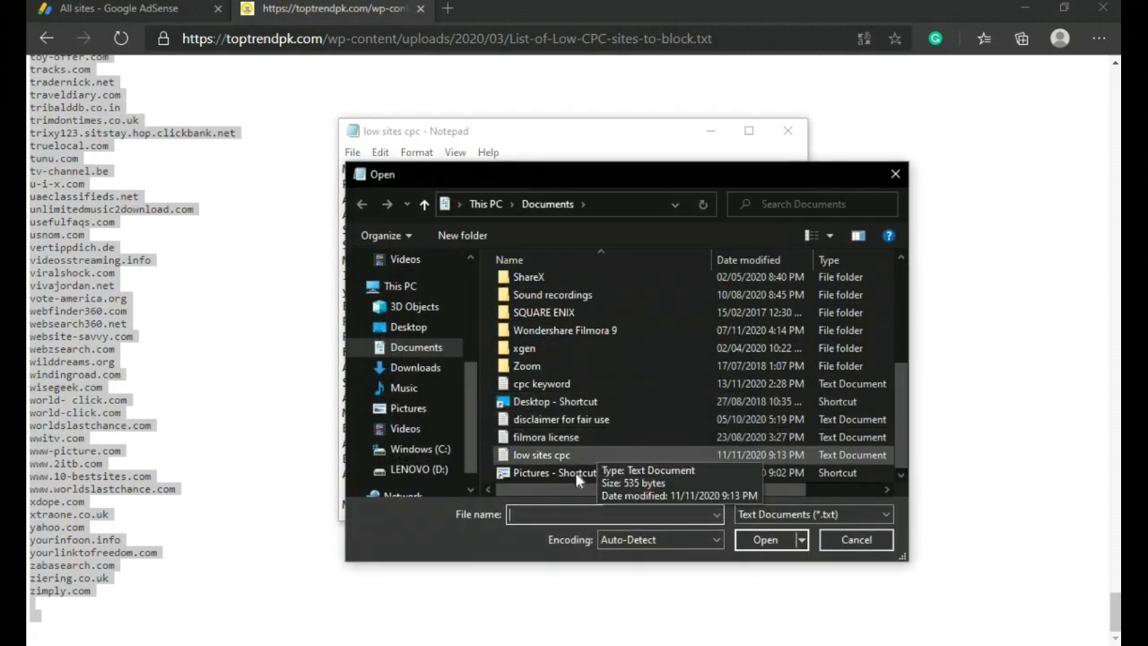
{"action": "left_click", "coordinate": [895, 176]}
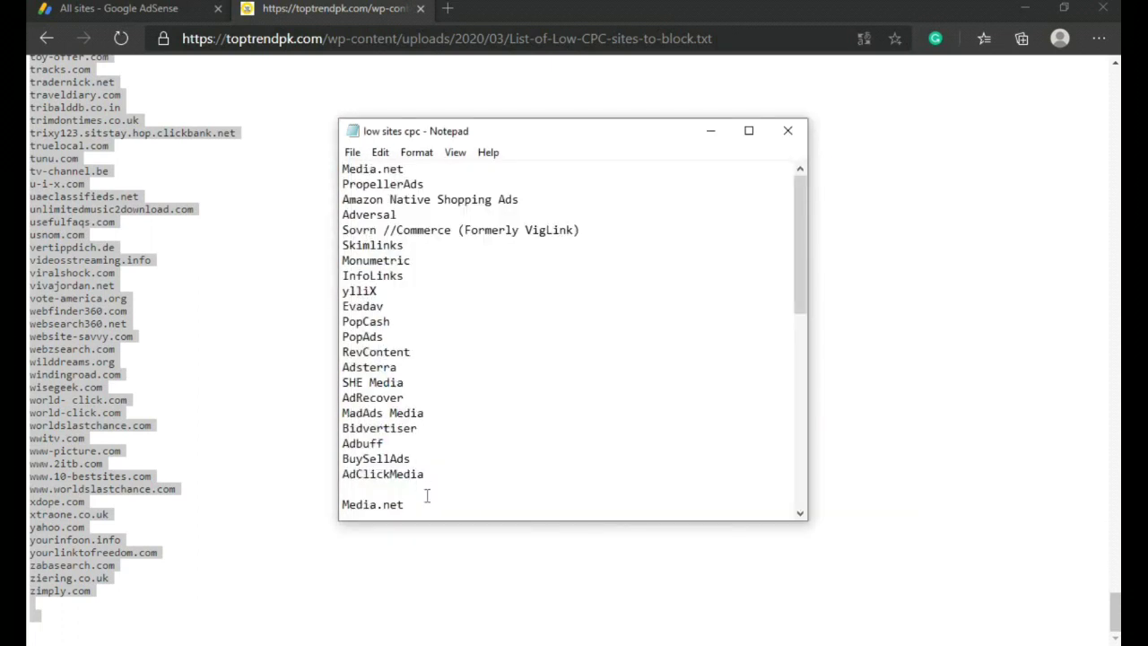
Step: Copy the entire contents of the "low sites cpc" note and minimize Notepad
{"action": "left_click_drag", "start_coordinate": [486, 489], "coordinate": [438, 183]}
{"action": "right_click", "coordinate": [441, 191]}
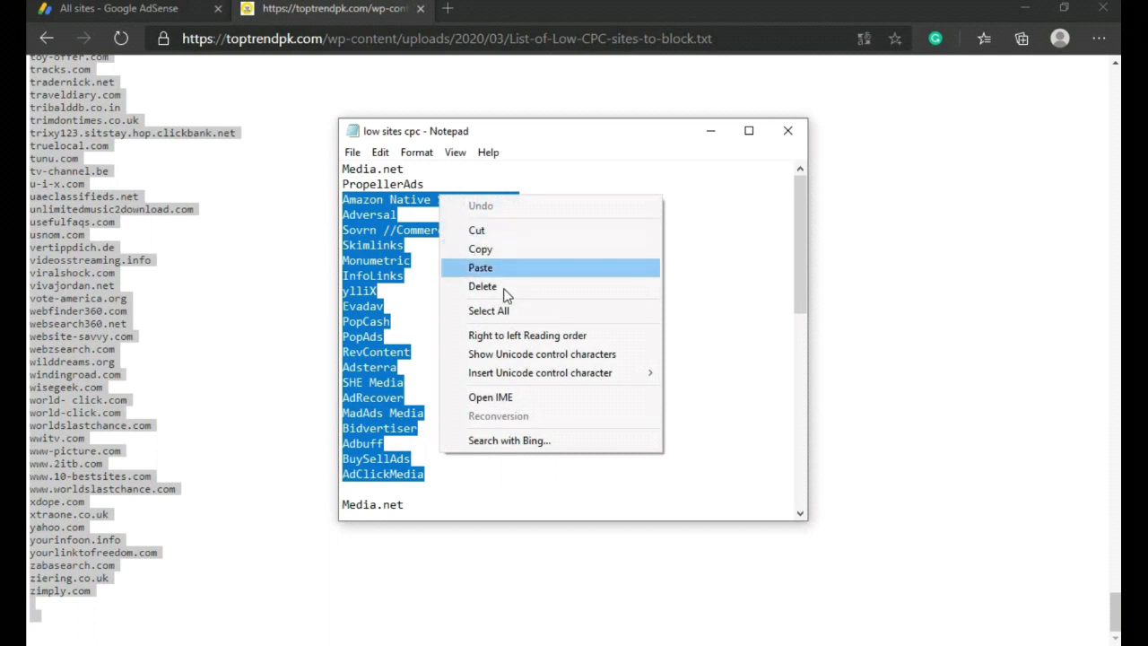
{"action": "left_click", "coordinate": [509, 312]}
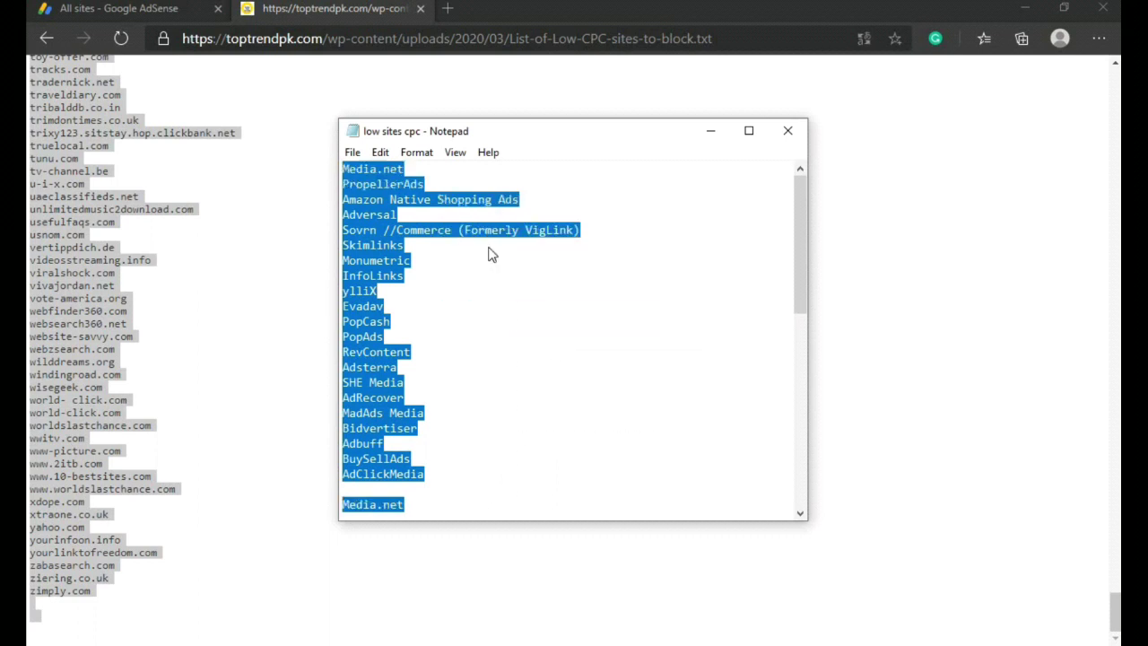
{"action": "right_click", "coordinate": [489, 250]}
{"action": "left_click", "coordinate": [527, 301]}
{"action": "left_click", "coordinate": [710, 130]}
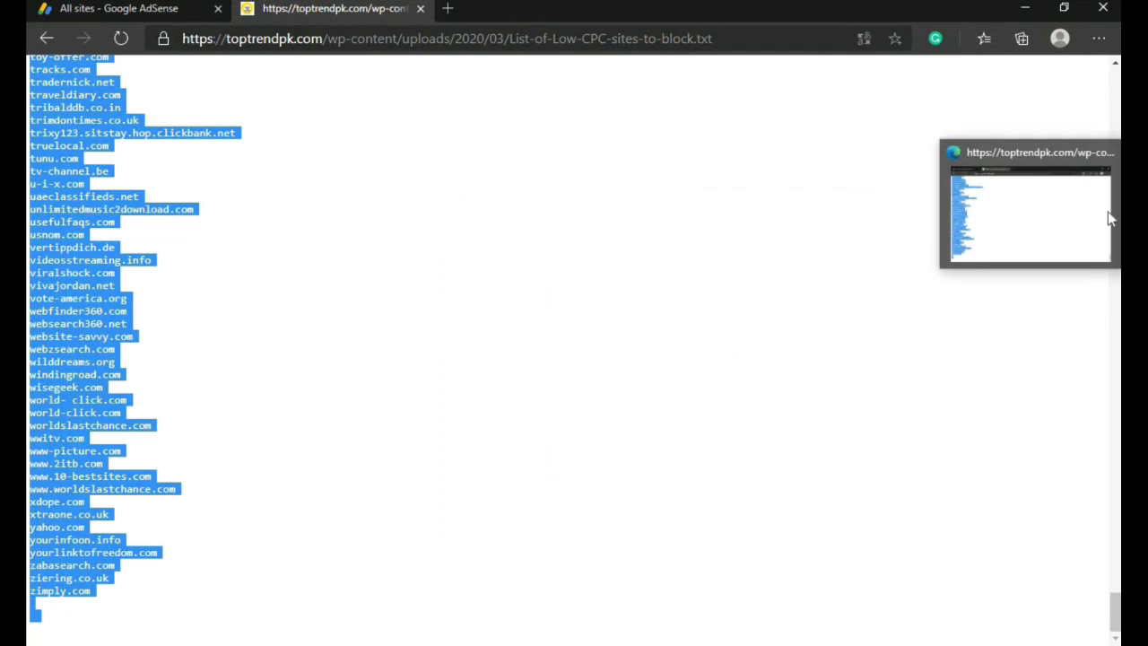
Step: Switch to Google AdSense and paste the copied list into the URL search field of the Advertiser URLs page
{"action": "left_click", "coordinate": [87, 17]}
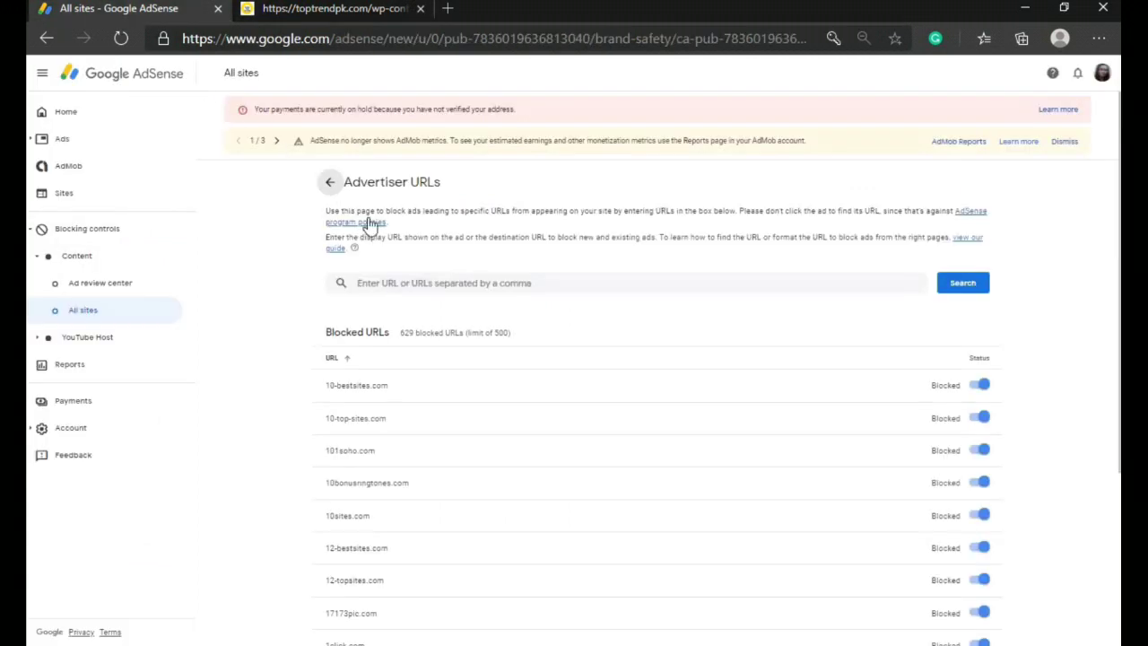
{"action": "right_click", "coordinate": [378, 276]}
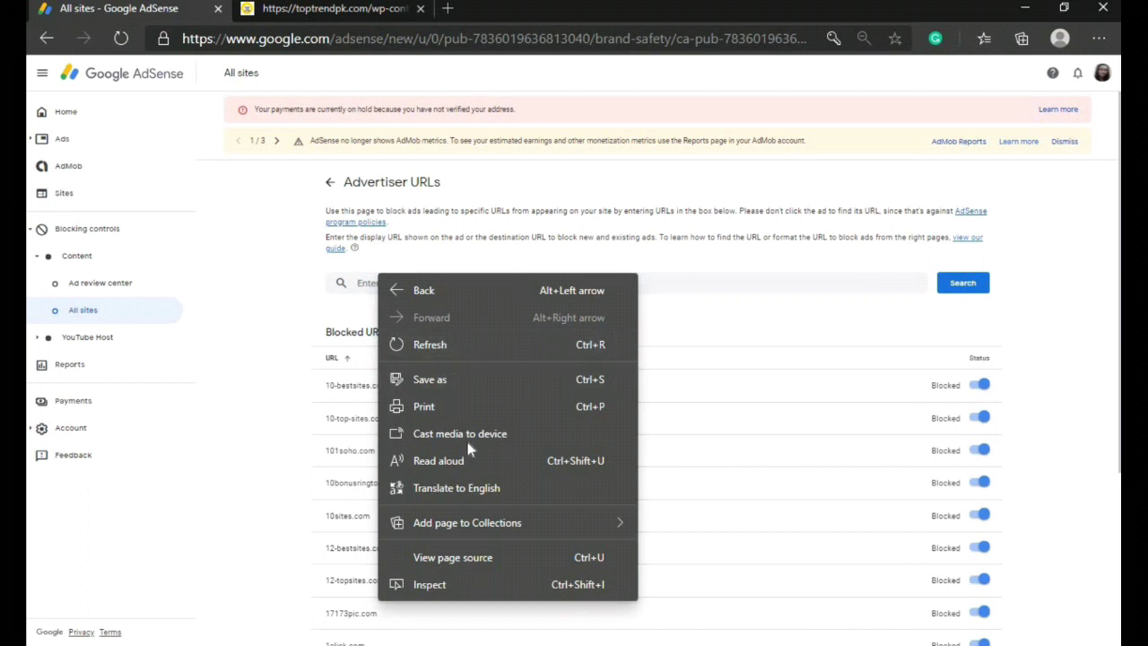
{"action": "mouse_move", "coordinate": [461, 531]}
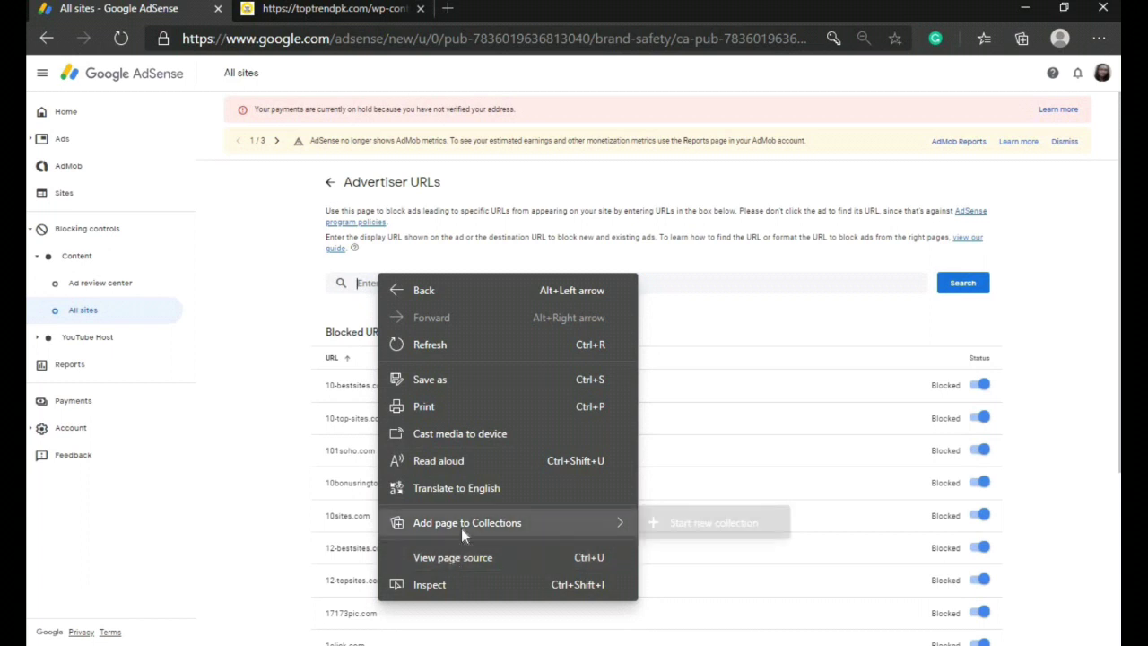
{"action": "left_click", "coordinate": [360, 285]}
{"action": "right_click", "coordinate": [360, 284]}
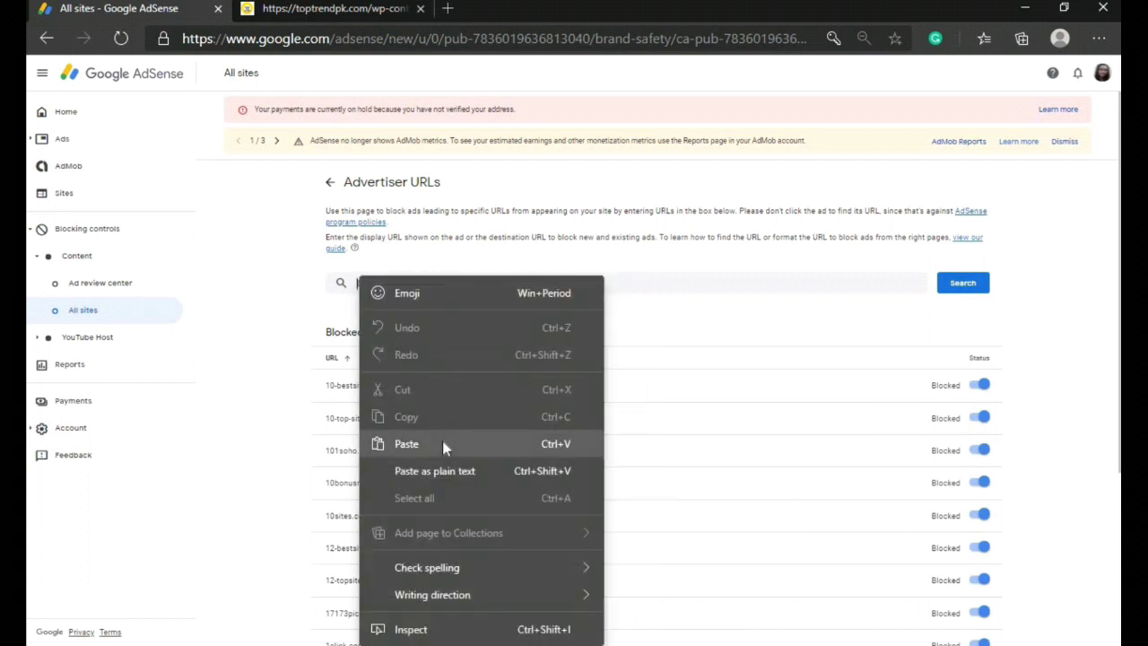
{"action": "left_click", "coordinate": [430, 441]}
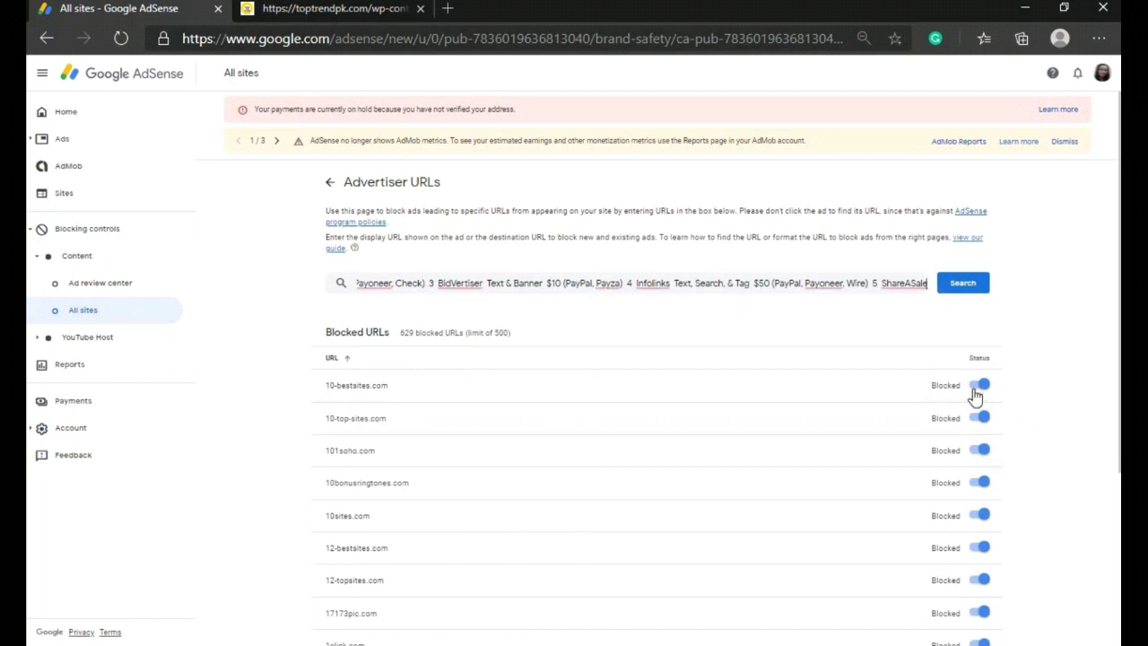
{"action": "scroll", "coordinate": [994, 407], "scroll_direction": "down", "scroll_amount": 3}
{"action": "scroll", "coordinate": [995, 410], "scroll_direction": "up", "scroll_amount": 3}
{"action": "scroll", "coordinate": [759, 425], "scroll_direction": "down", "scroll_amount": 3}
{"action": "scroll", "coordinate": [761, 425], "scroll_direction": "up", "scroll_amount": 3}
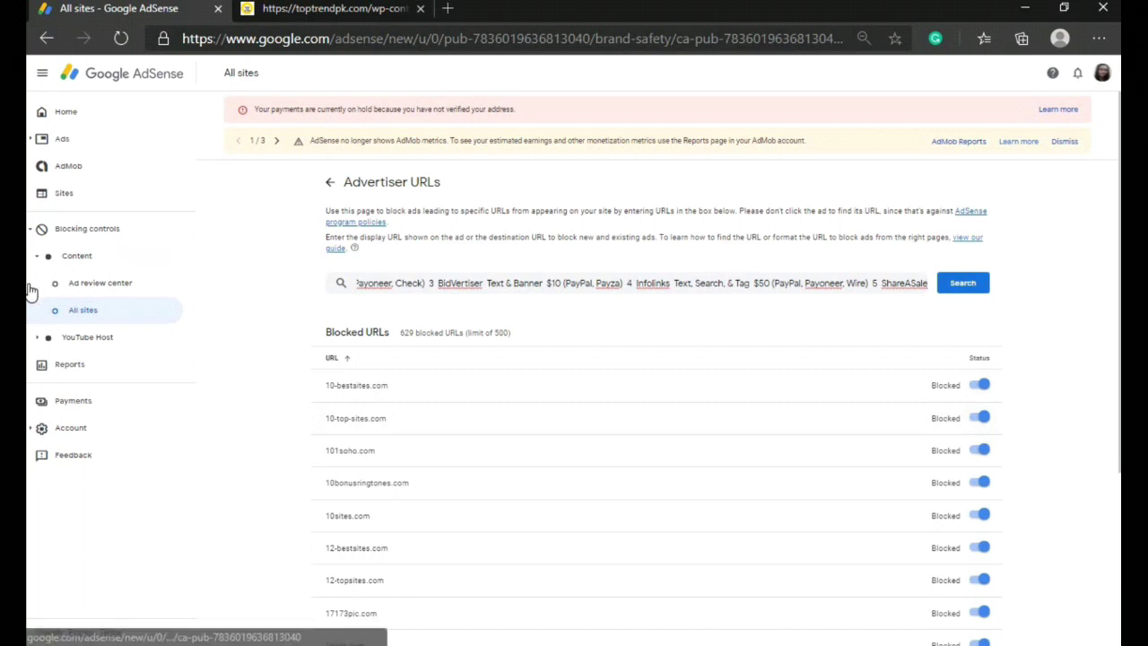
Step: Go back to the blocking controls for all sites and open the Ad networks management page
{"action": "left_click", "coordinate": [81, 231]}
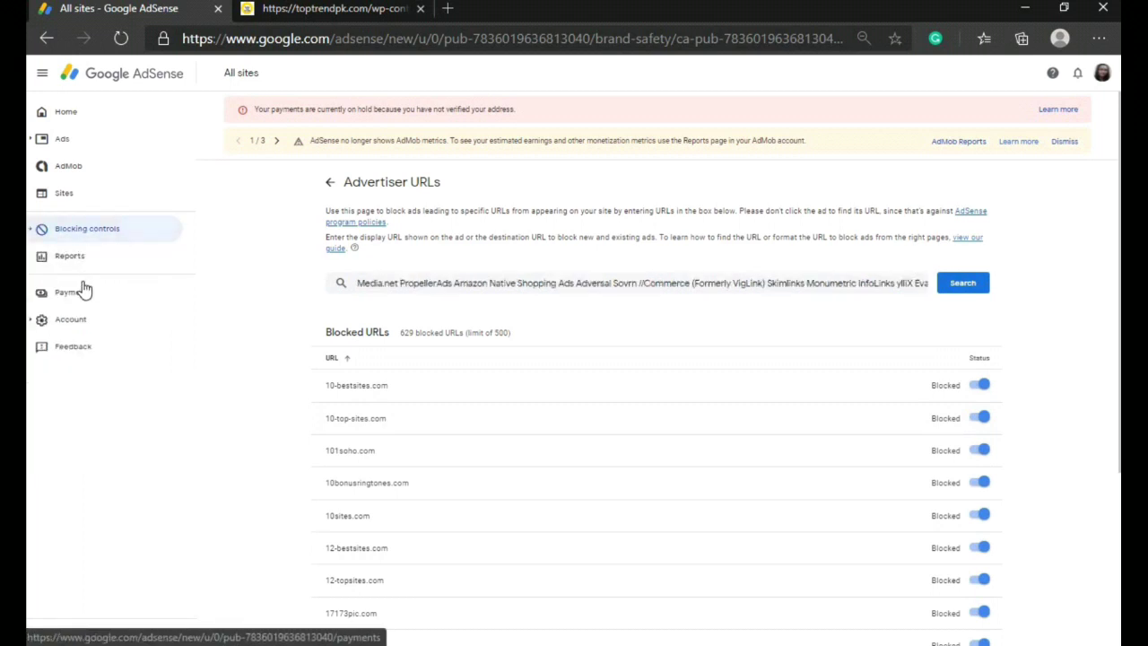
{"action": "left_click", "coordinate": [94, 231]}
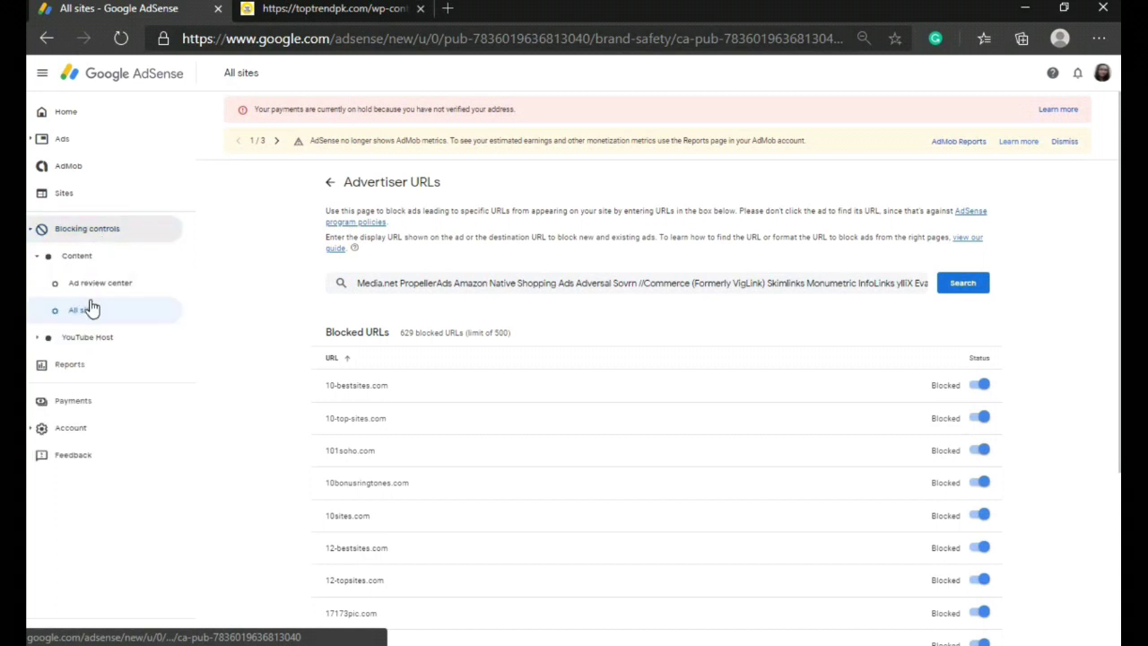
{"action": "left_click", "coordinate": [92, 308]}
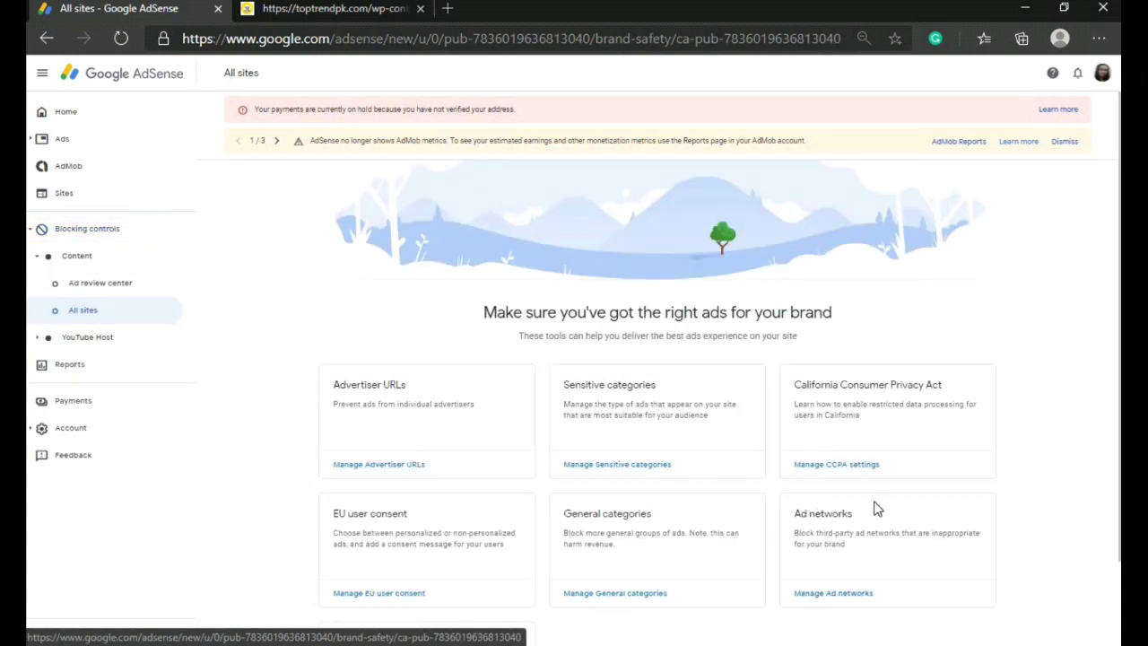
{"action": "left_click", "coordinate": [834, 595]}
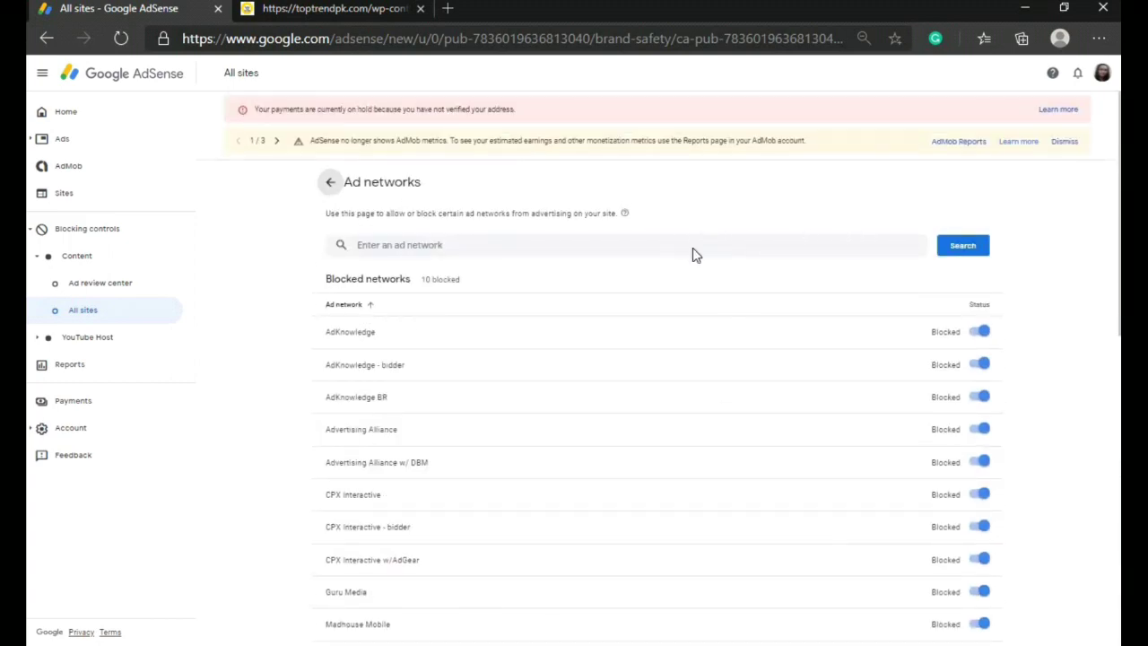
Step: Turn the preference for automatically allowing new Google-certified ad networks off and back on
{"action": "scroll", "coordinate": [692, 253], "scroll_direction": "down", "scroll_amount": 5}
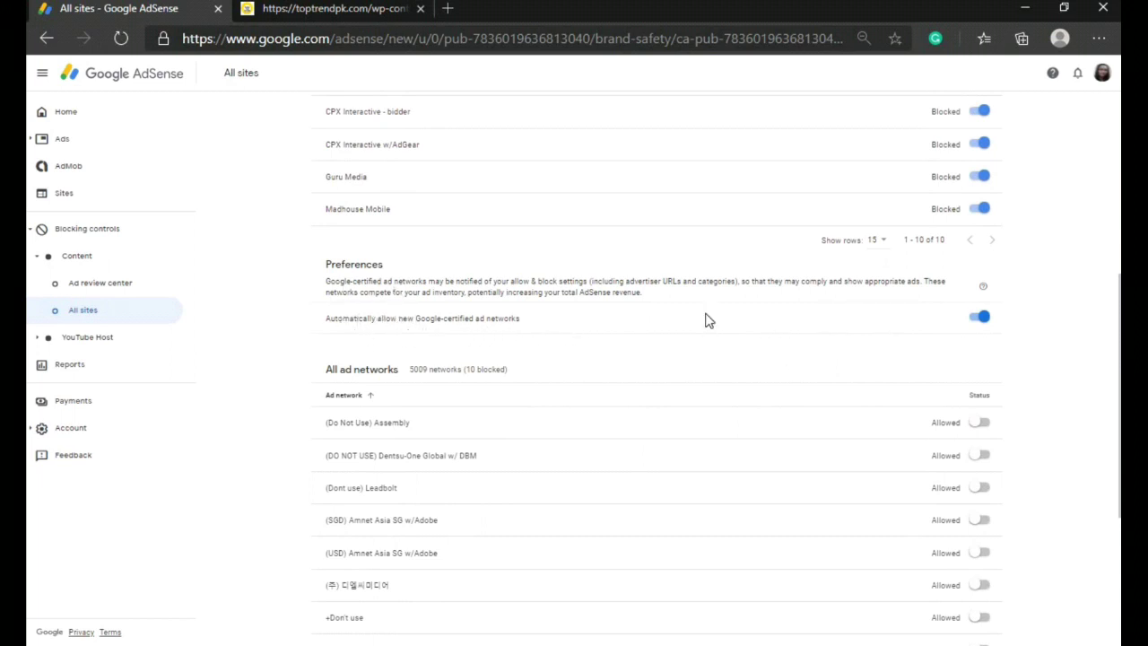
{"action": "left_click", "coordinate": [981, 318]}
{"action": "left_click", "coordinate": [983, 318]}
{"action": "scroll", "coordinate": [517, 427], "scroll_direction": "up", "scroll_amount": 5}
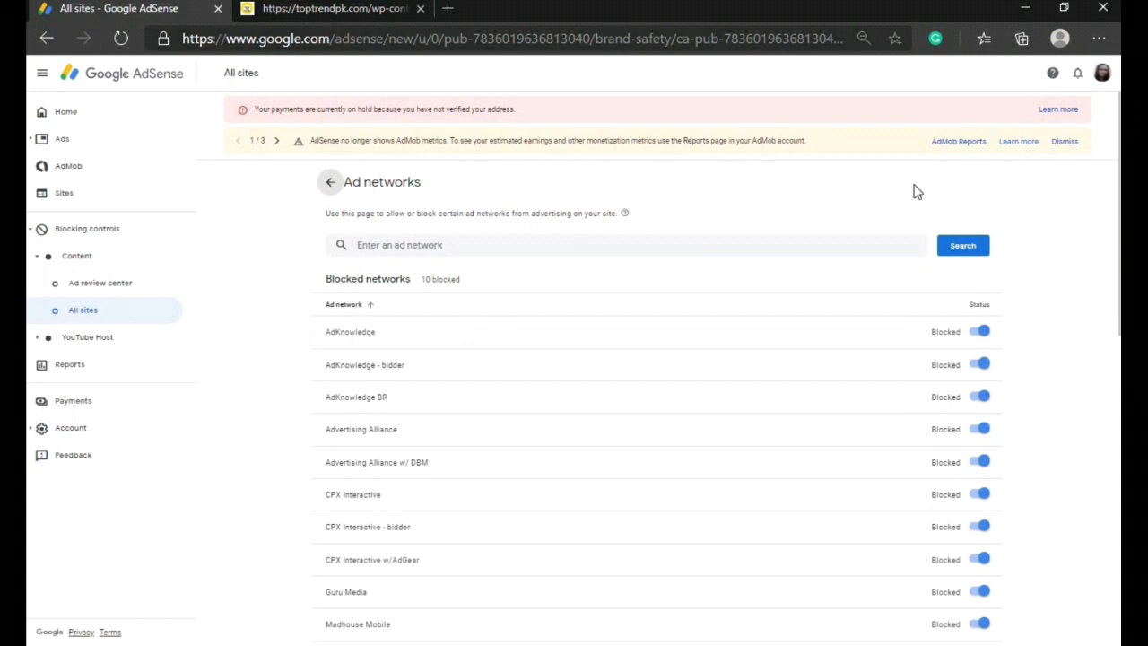
Step: Search the web for "google adsense with high cpc" in a new browser tab
{"action": "left_click", "coordinate": [447, 9]}
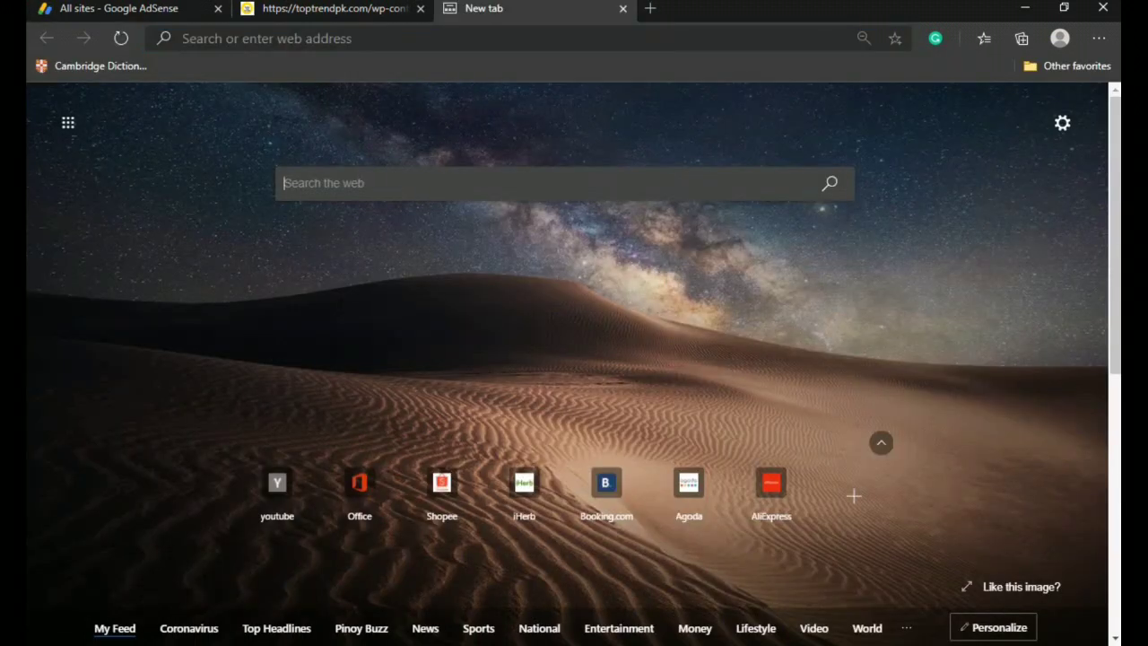
{"action": "type", "text": "goo"}
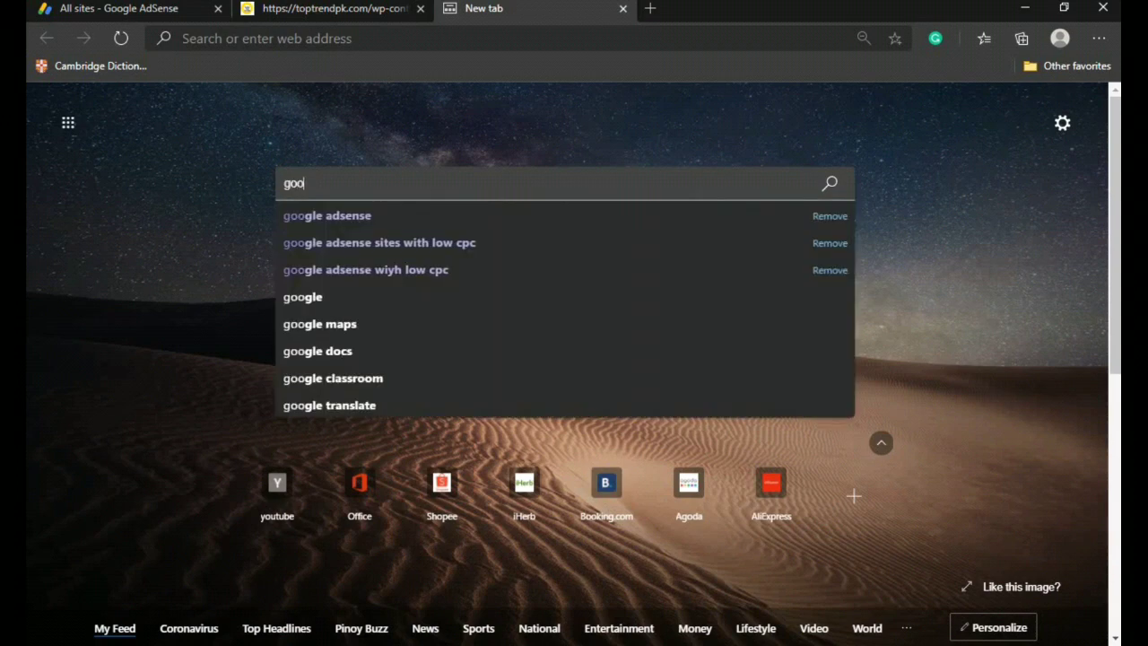
{"action": "type", "text": "gl"}
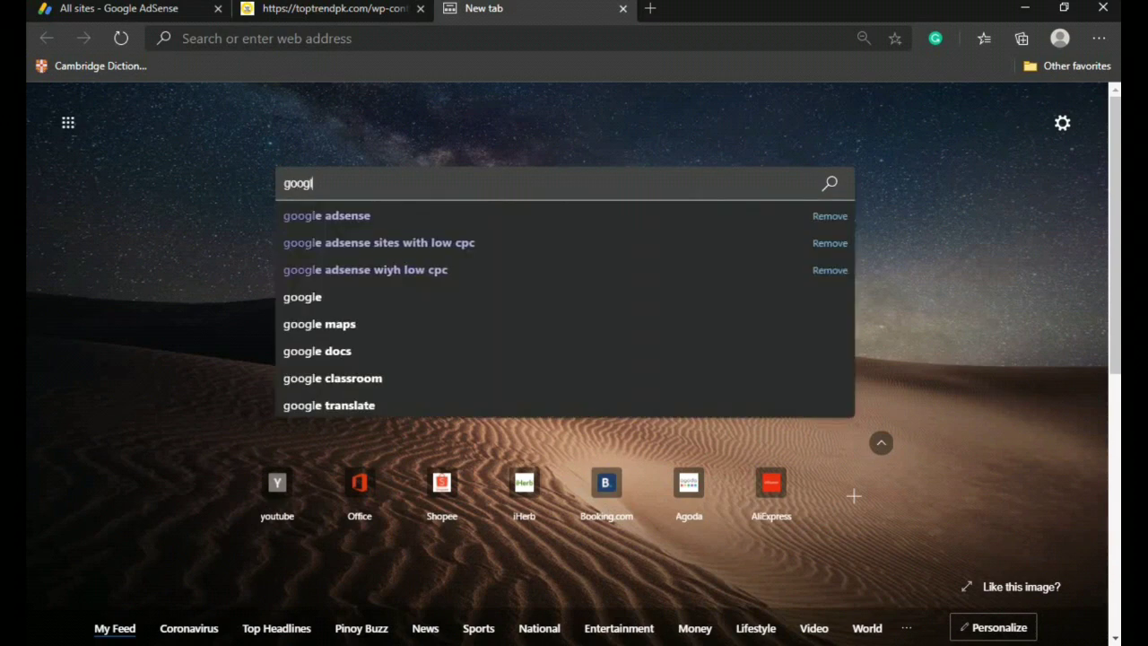
{"action": "type", "text": "e adsense"}
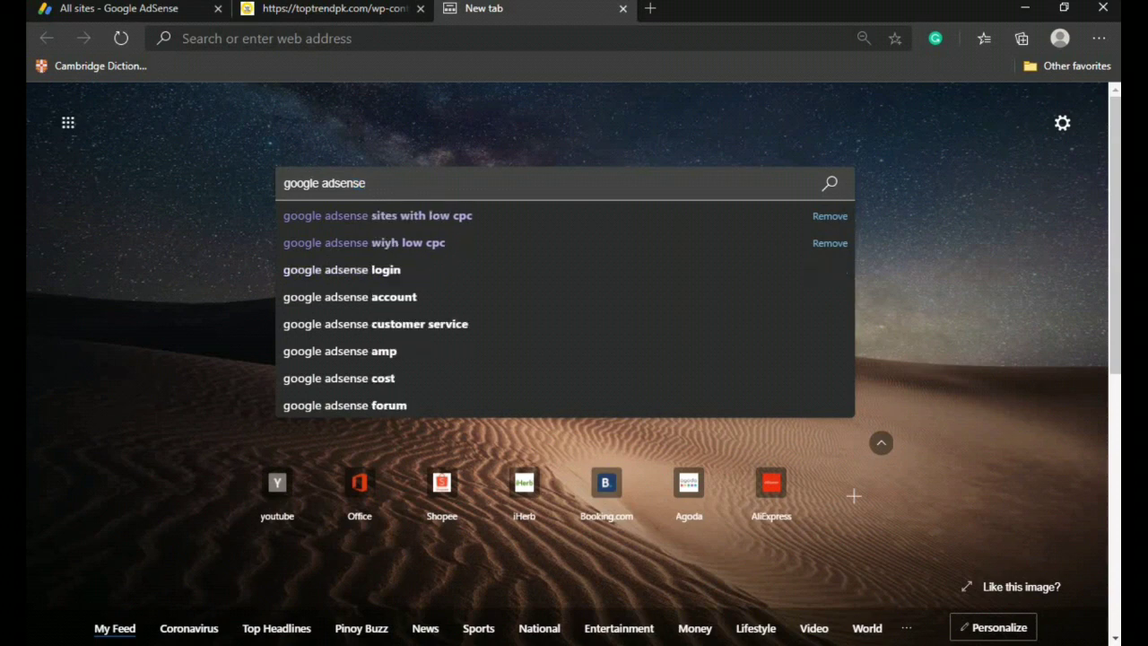
{"action": "type", "text": " wiyh"}
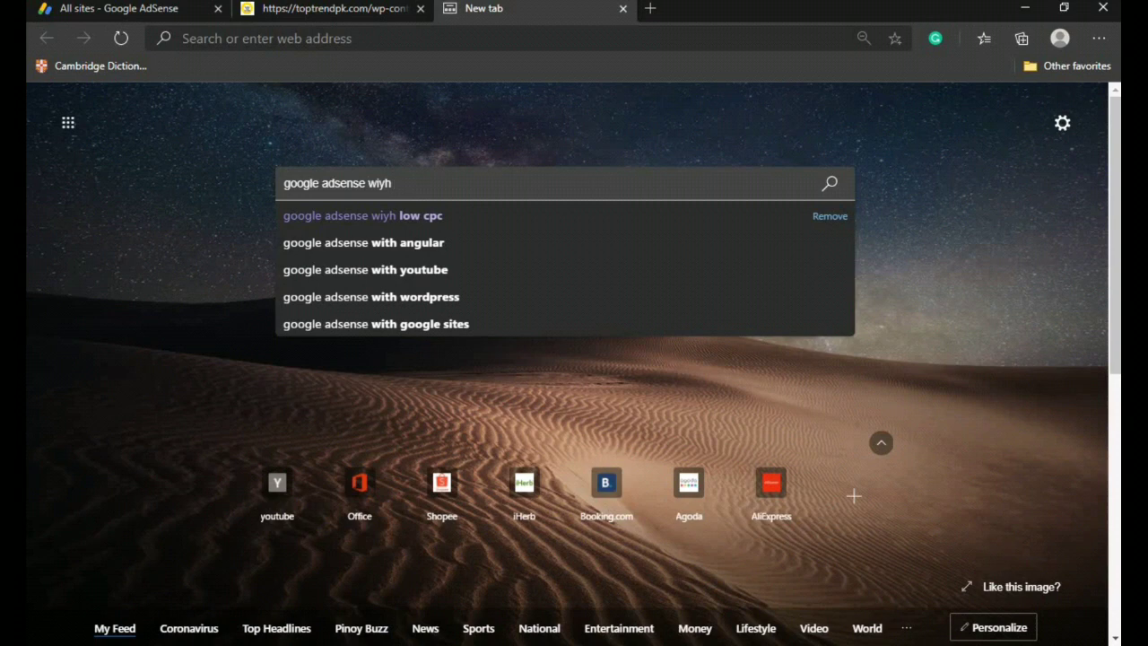
{"action": "type", "text": " hig"}
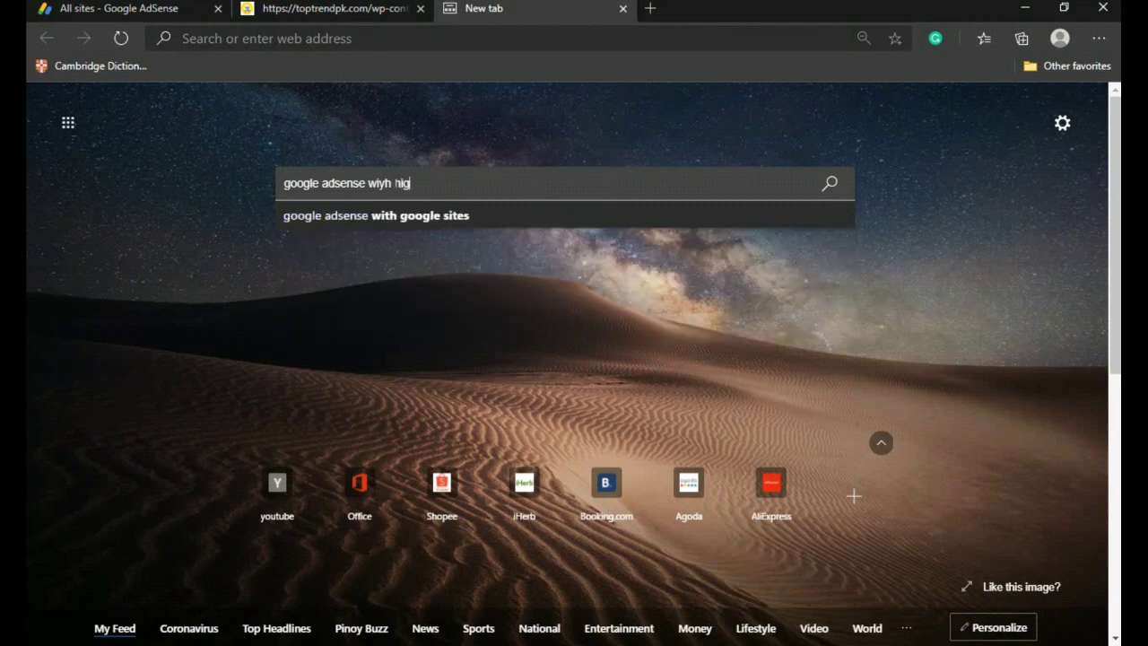
{"action": "key", "text": "BackSpace"}
{"action": "key", "text": "BackSpace"}
{"action": "key", "text": "BackSpace"}
{"action": "key", "text": "BackSpace"}
{"action": "key", "text": "BackSpace"}
{"action": "key", "text": "BackSpace"}
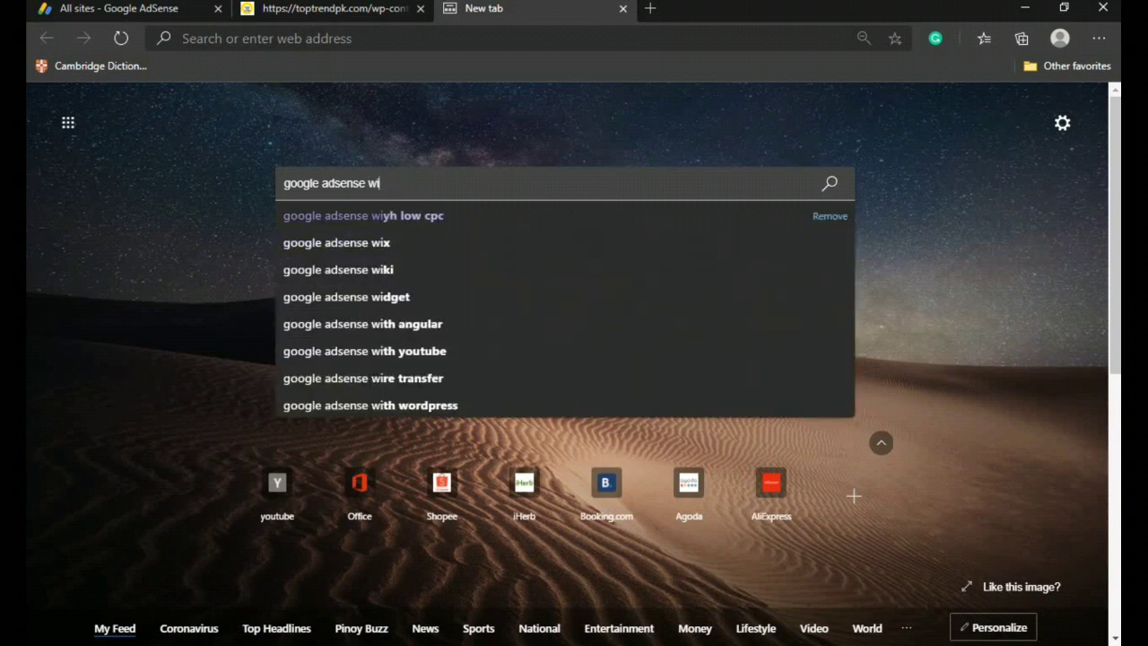
{"action": "type", "text": "th hi"}
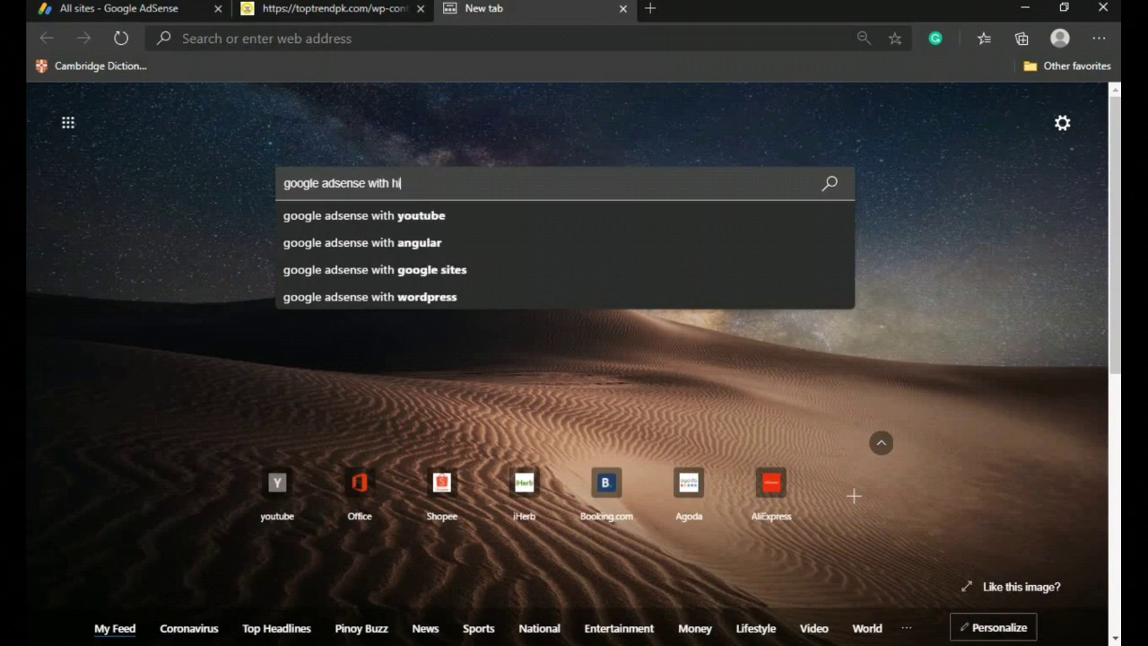
{"action": "type", "text": "gh cpc"}
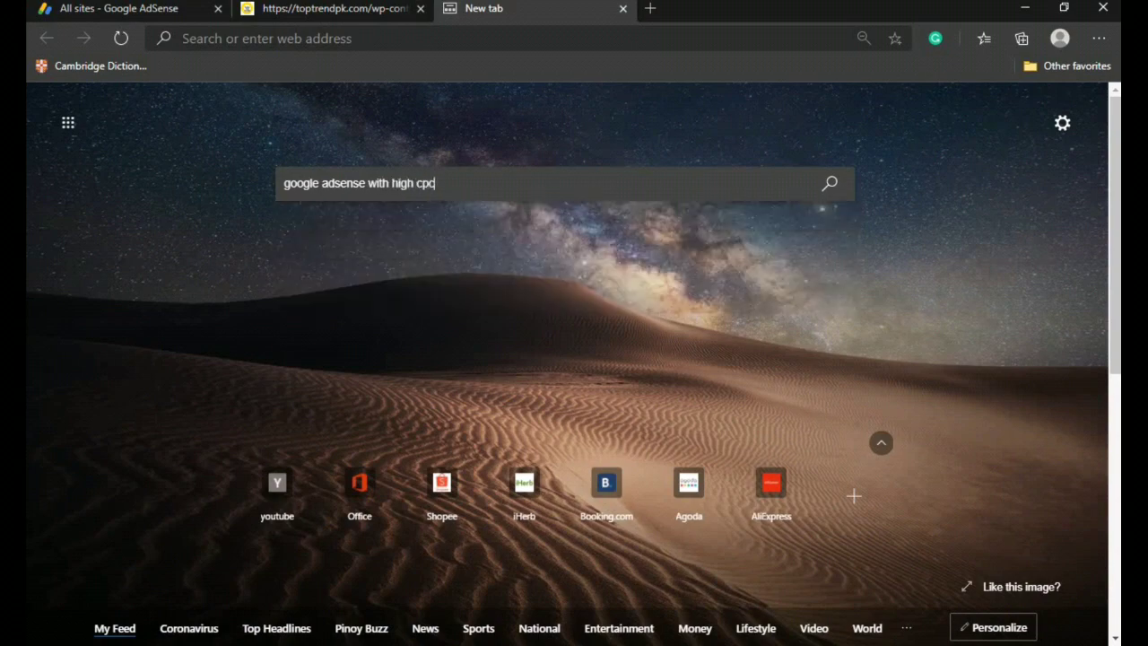
{"action": "key", "text": "Return"}
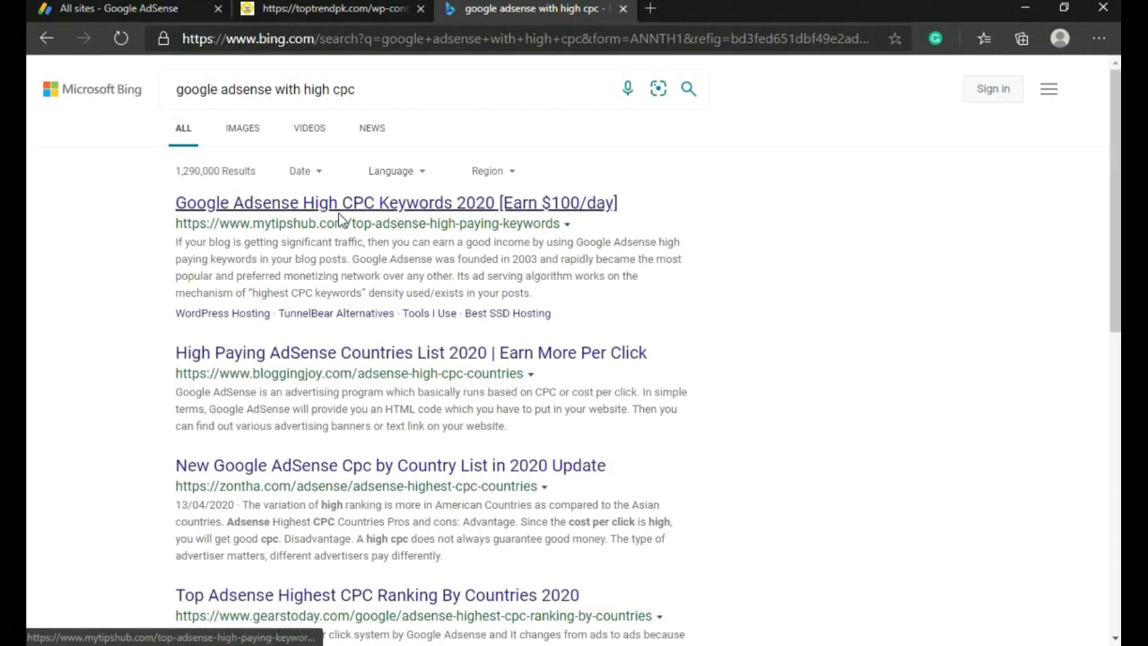
Step: Open the mytipshub.com article on Google Adsense high CPC keywords and look through its keyword list and usage tips
{"action": "left_click", "coordinate": [429, 212]}
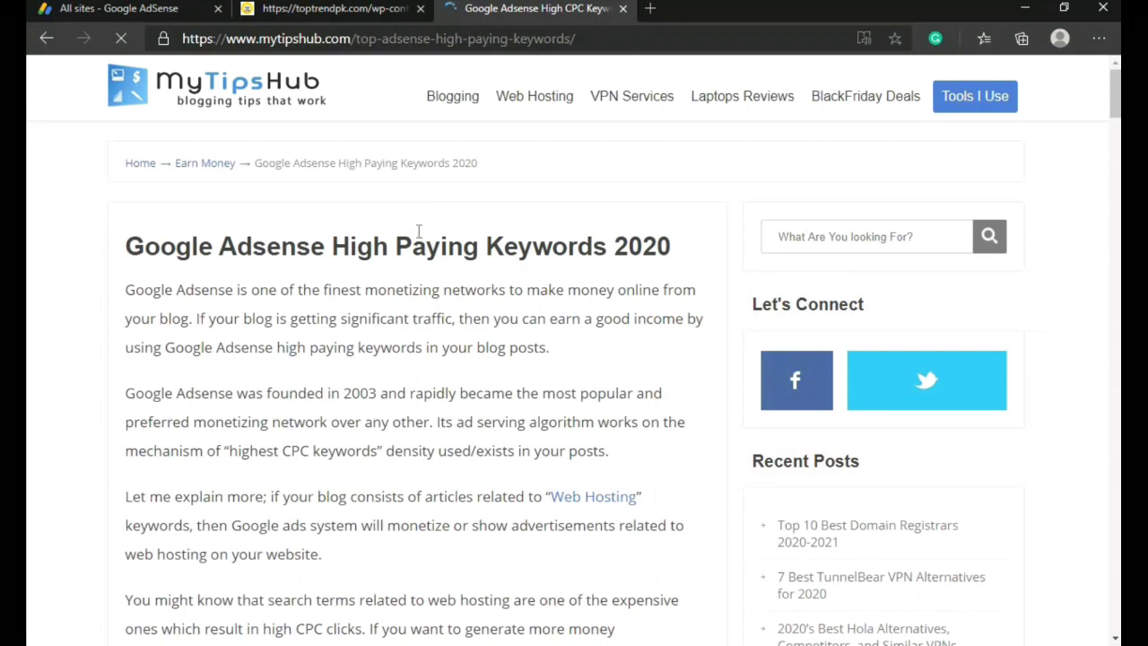
{"action": "scroll", "coordinate": [418, 232], "scroll_direction": "down", "scroll_amount": 10}
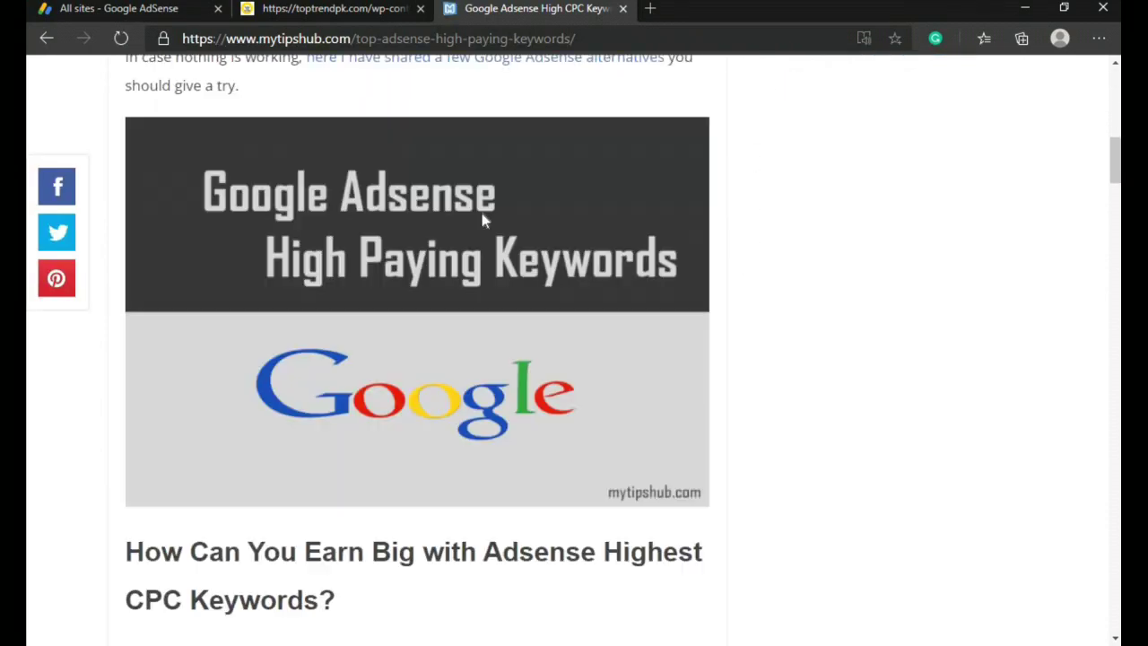
{"action": "scroll", "coordinate": [480, 233], "scroll_direction": "down", "scroll_amount": 13}
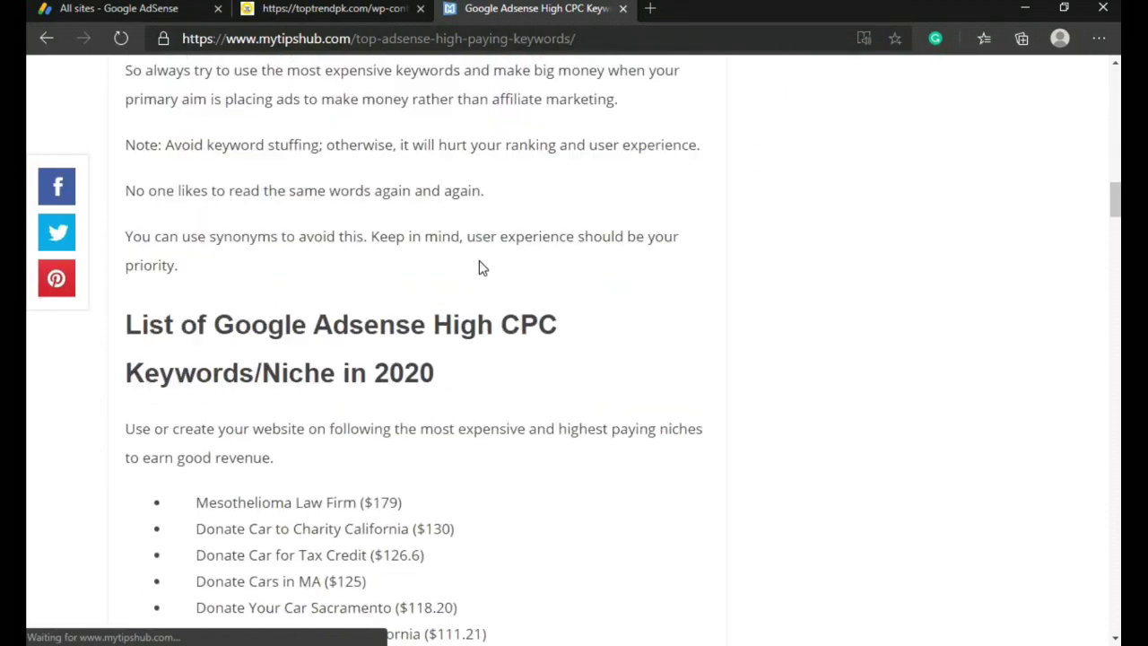
{"action": "scroll", "coordinate": [479, 261], "scroll_direction": "down", "scroll_amount": 9}
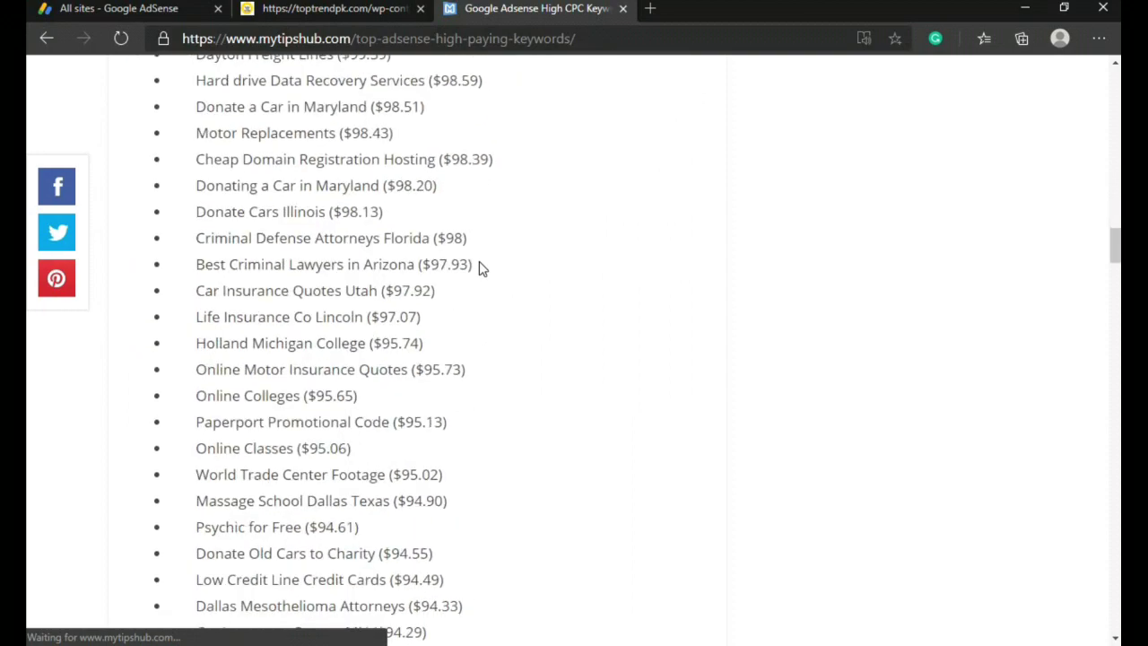
{"action": "scroll", "coordinate": [479, 264], "scroll_direction": "down", "scroll_amount": 20}
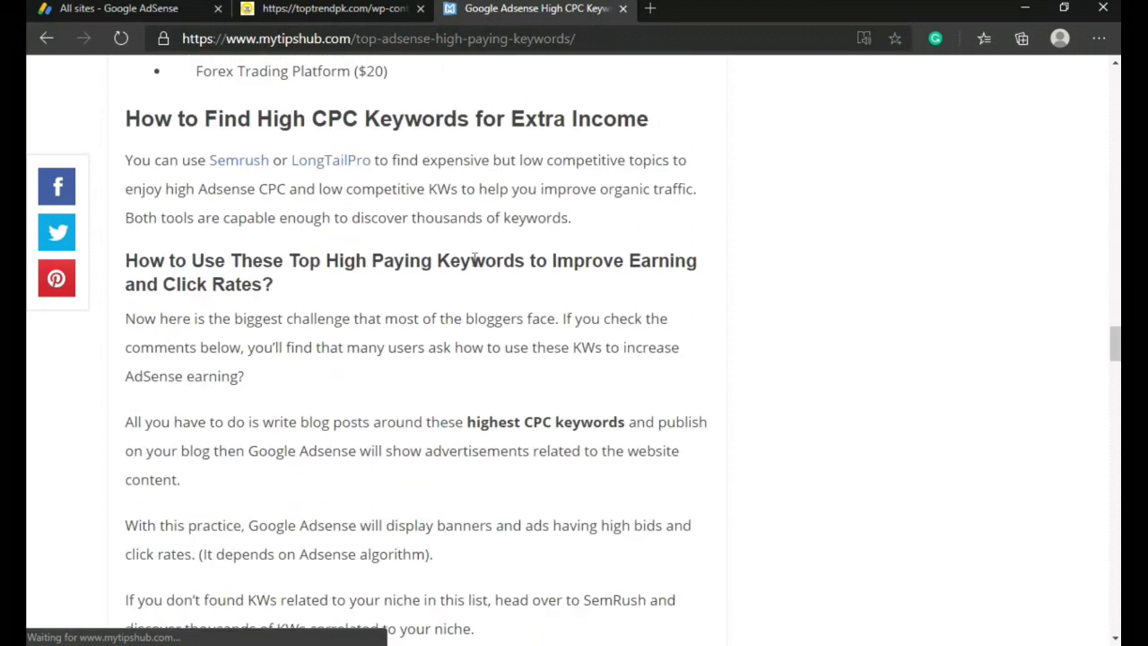
{"action": "scroll", "coordinate": [475, 259], "scroll_direction": "up", "scroll_amount": 20}
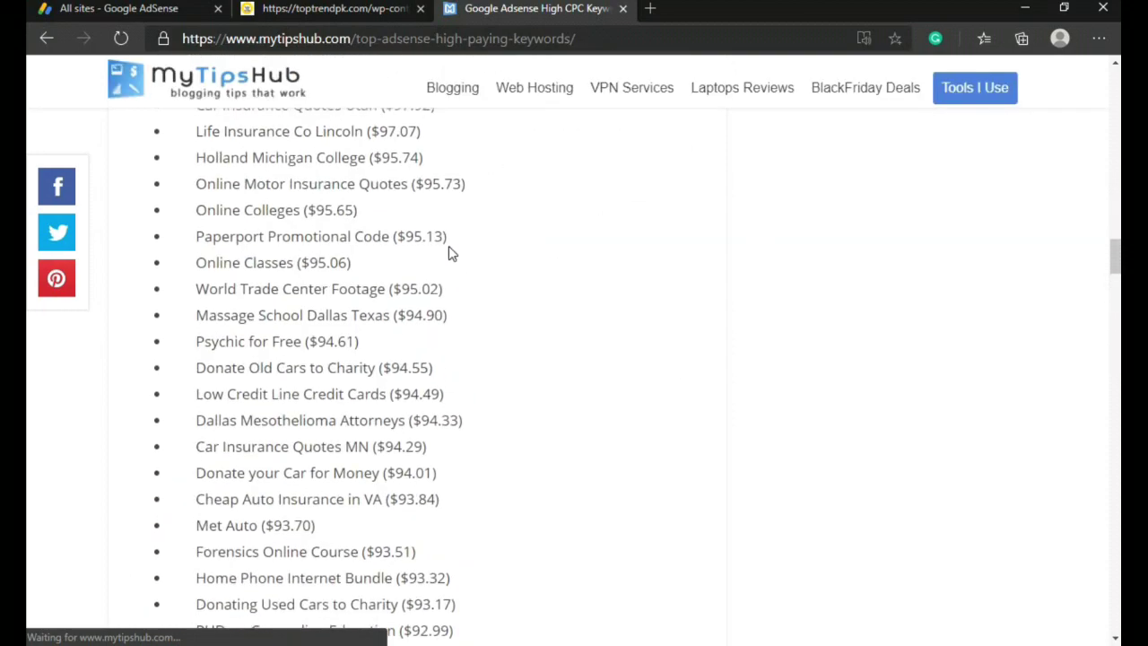
Step: Search the web for "google adsense sites with high paying cpc" in a new browser tab
{"action": "scroll", "coordinate": [448, 246], "scroll_direction": "up", "scroll_amount": 8}
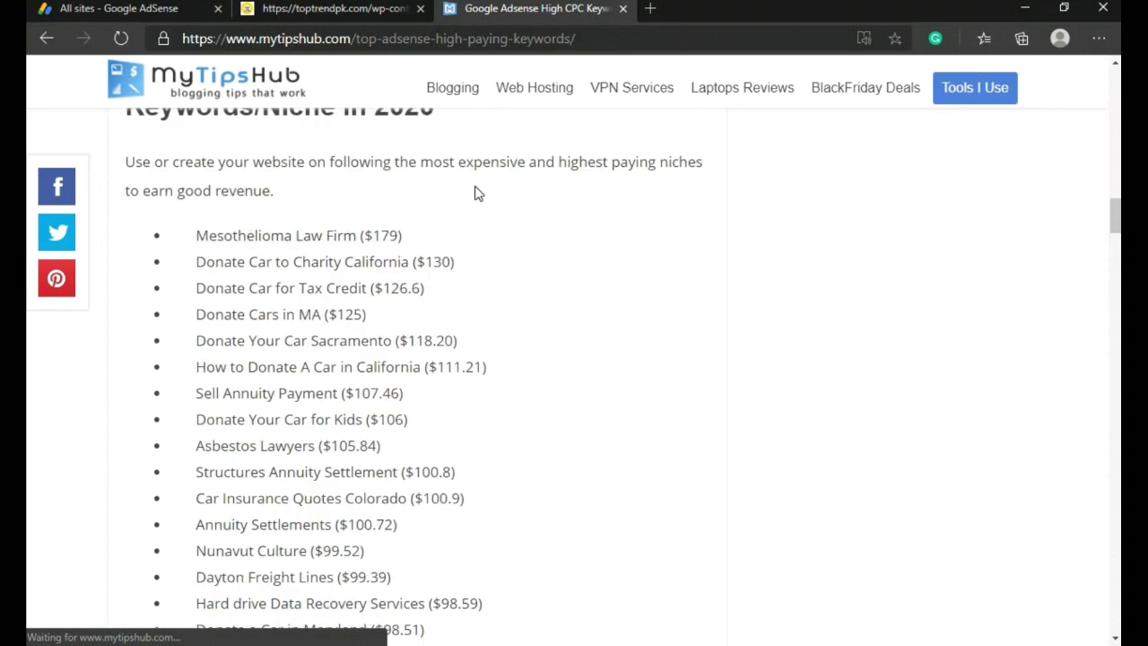
{"action": "scroll", "coordinate": [474, 193], "scroll_direction": "up", "scroll_amount": 3}
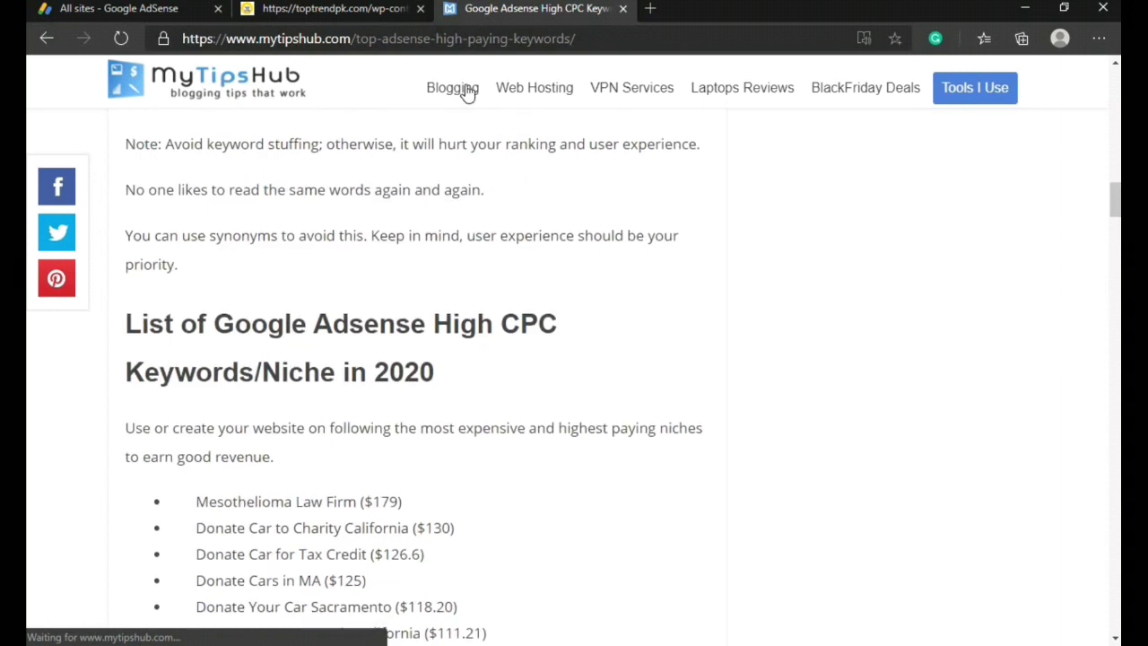
{"action": "left_click", "coordinate": [649, 9]}
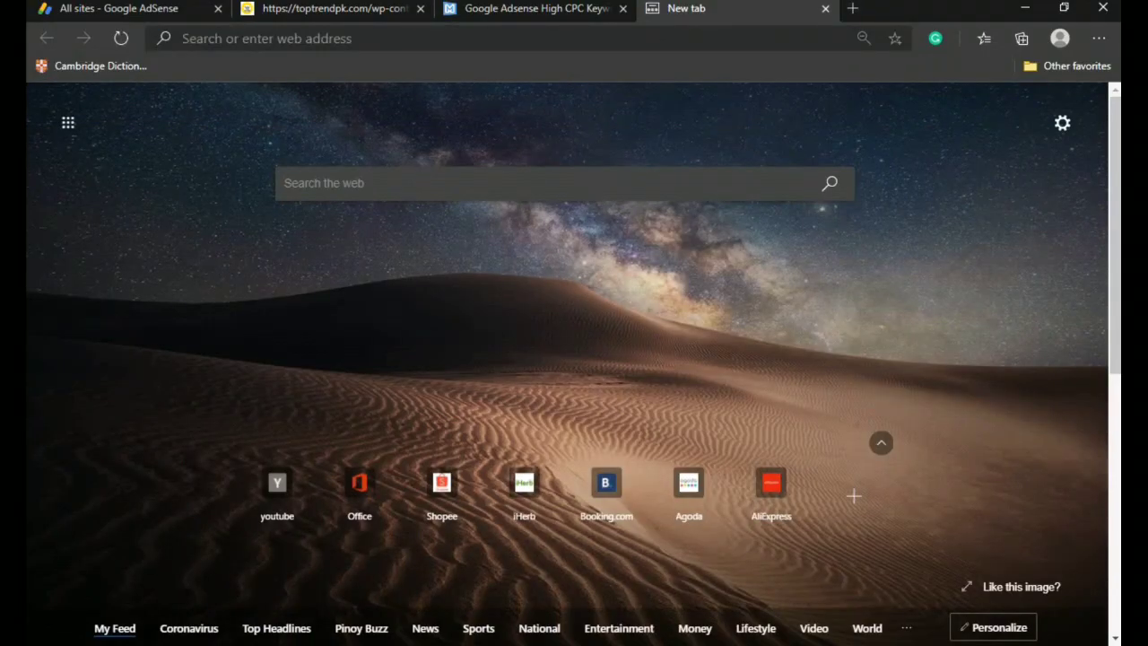
{"action": "type", "text": "gg"}
{"action": "key", "text": "BackSpace"}
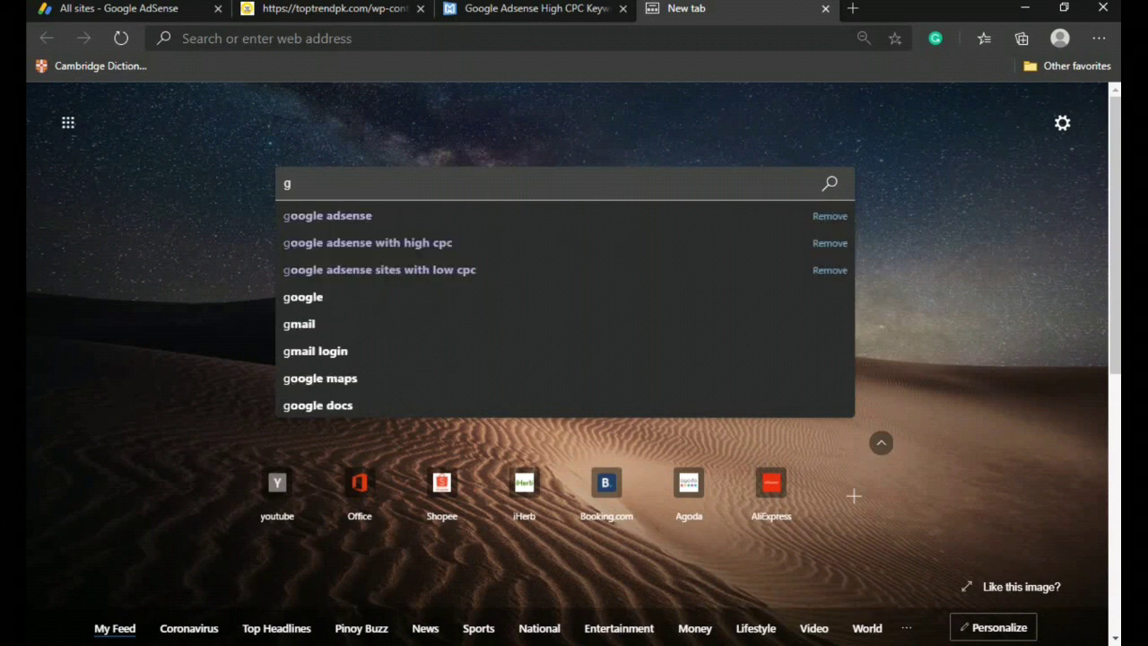
{"action": "type", "text": "oogle"}
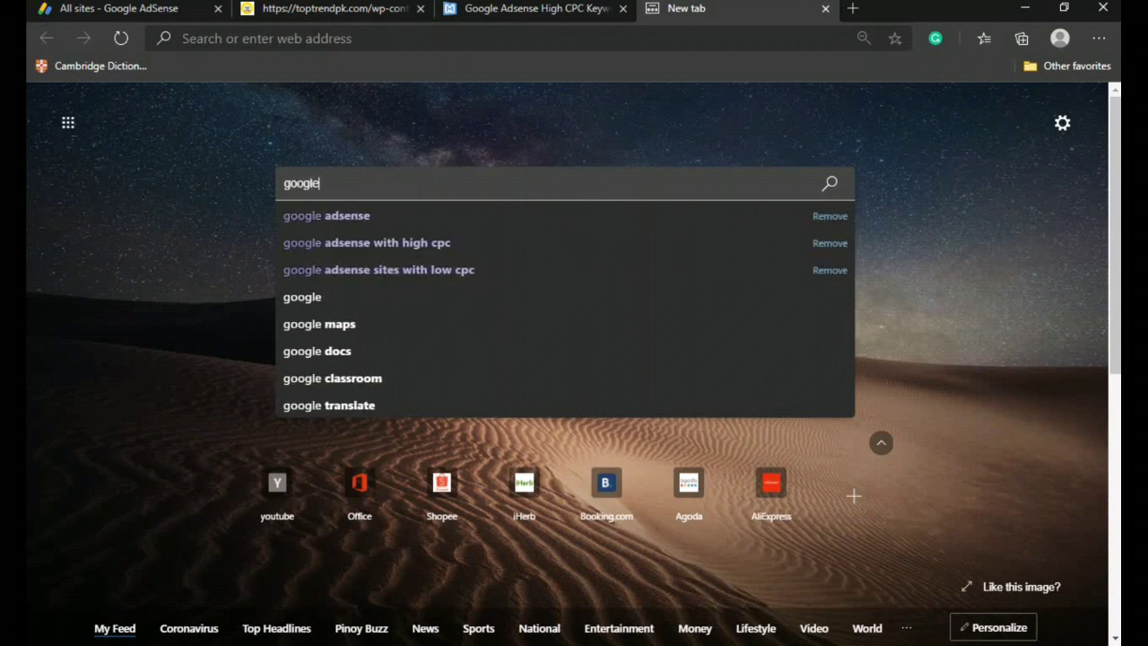
{"action": "type", "text": " adse"}
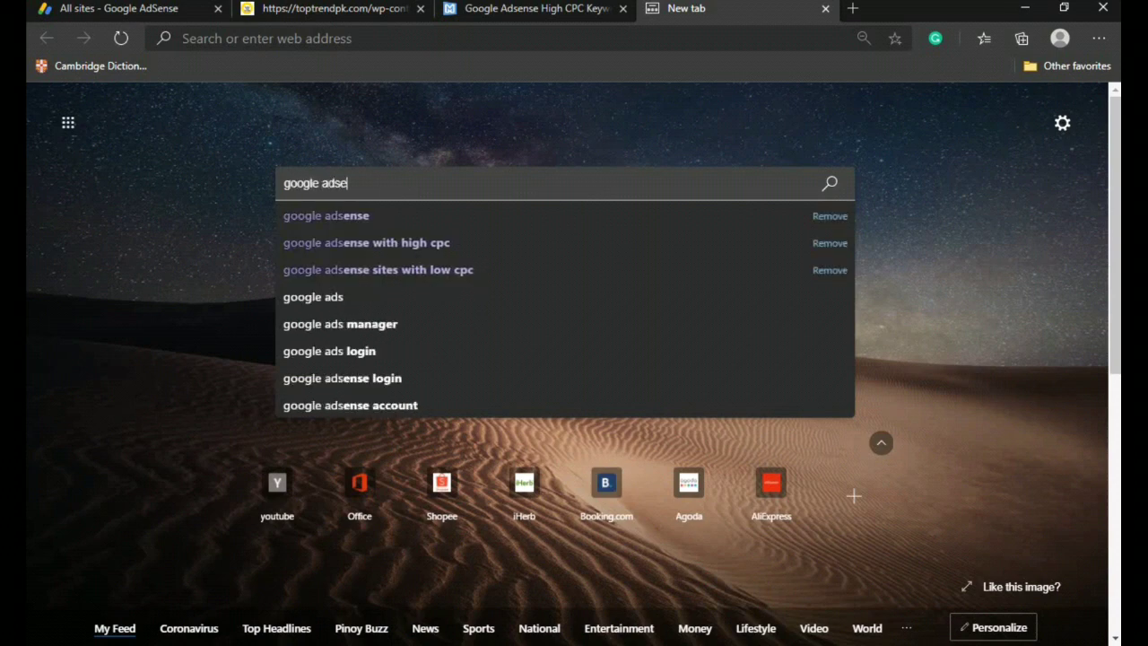
{"action": "type", "text": "nse wi"}
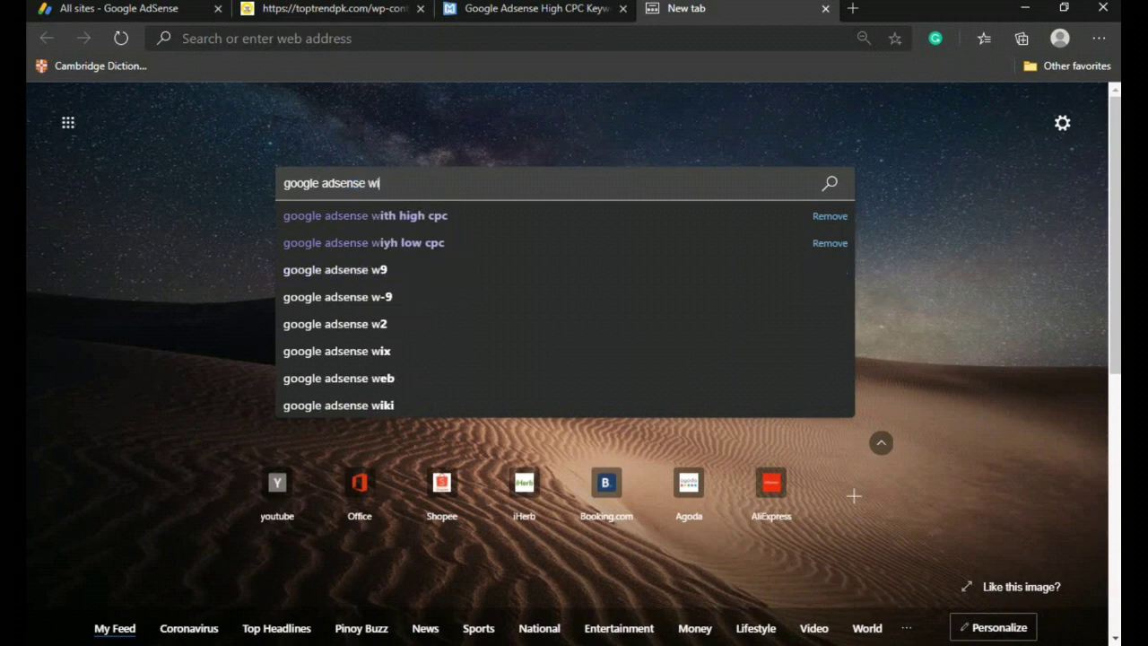
{"action": "type", "text": "th hig"}
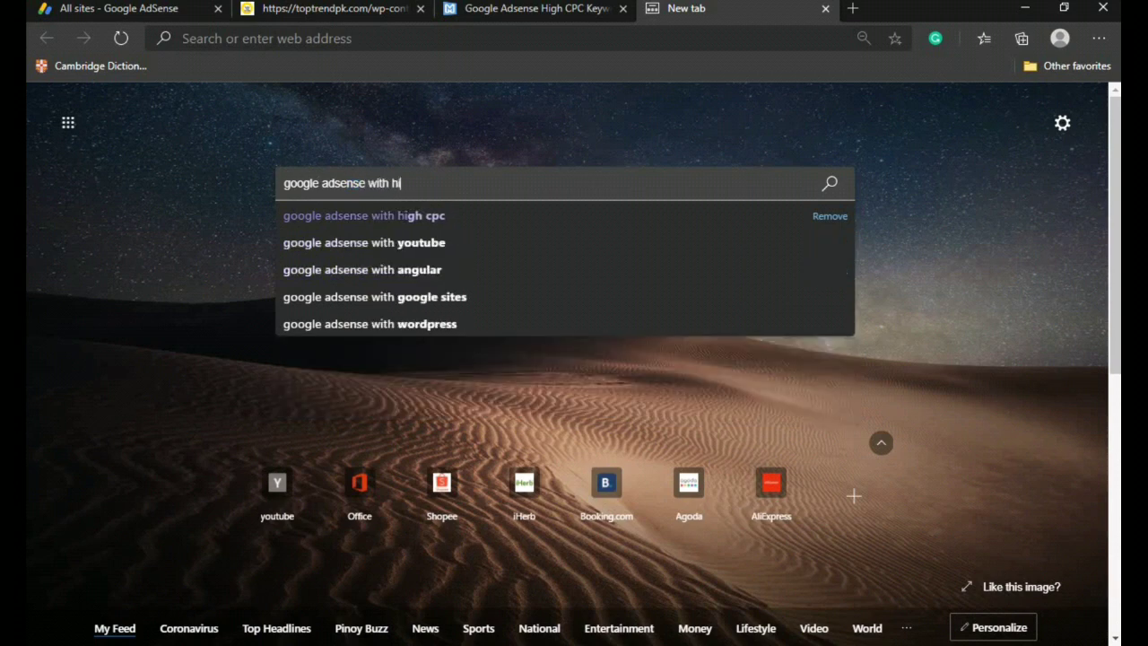
{"action": "key", "text": "BackSpace"}
{"action": "key", "text": "BackSpace"}
{"action": "key", "text": "BackSpace"}
{"action": "key", "text": "BackSpace"}
{"action": "key", "text": "BackSpace"}
{"action": "key", "text": "BackSpace"}
{"action": "key", "text": "BackSpace"}
{"action": "key", "text": "BackSpace"}
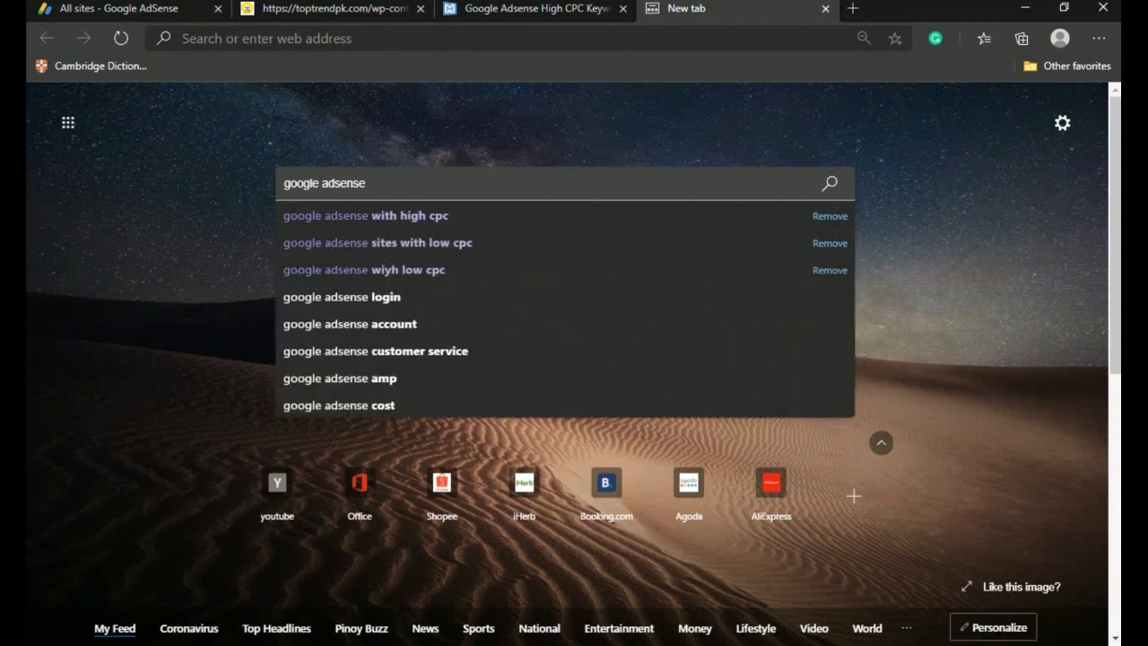
{"action": "type", "text": "sites w"}
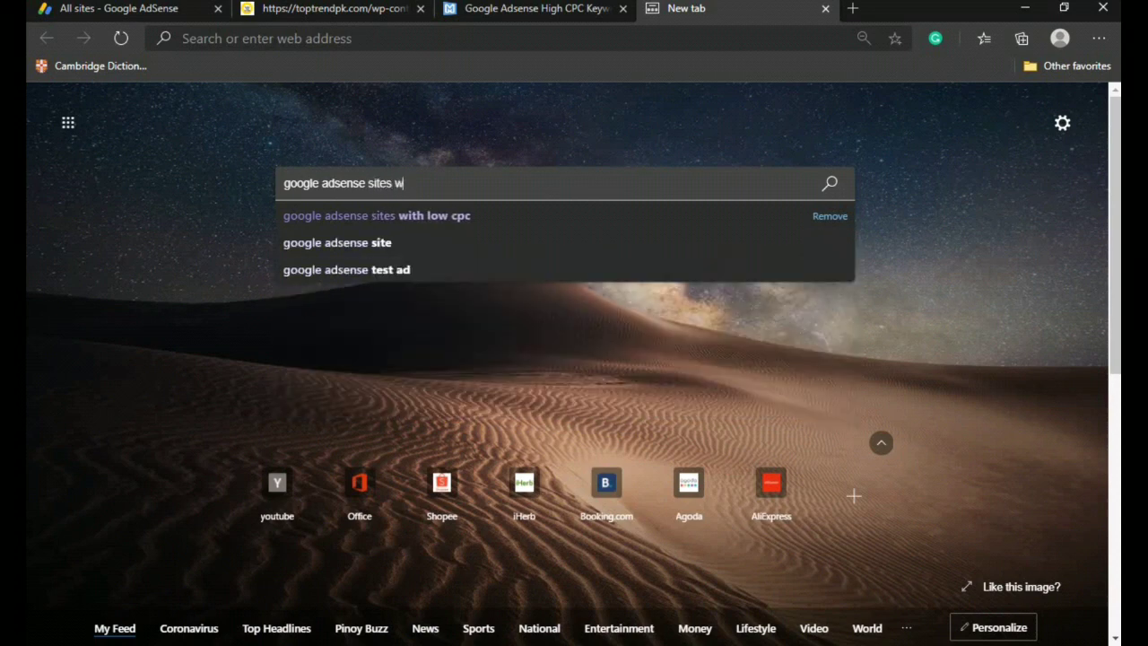
{"action": "type", "text": "iy"}
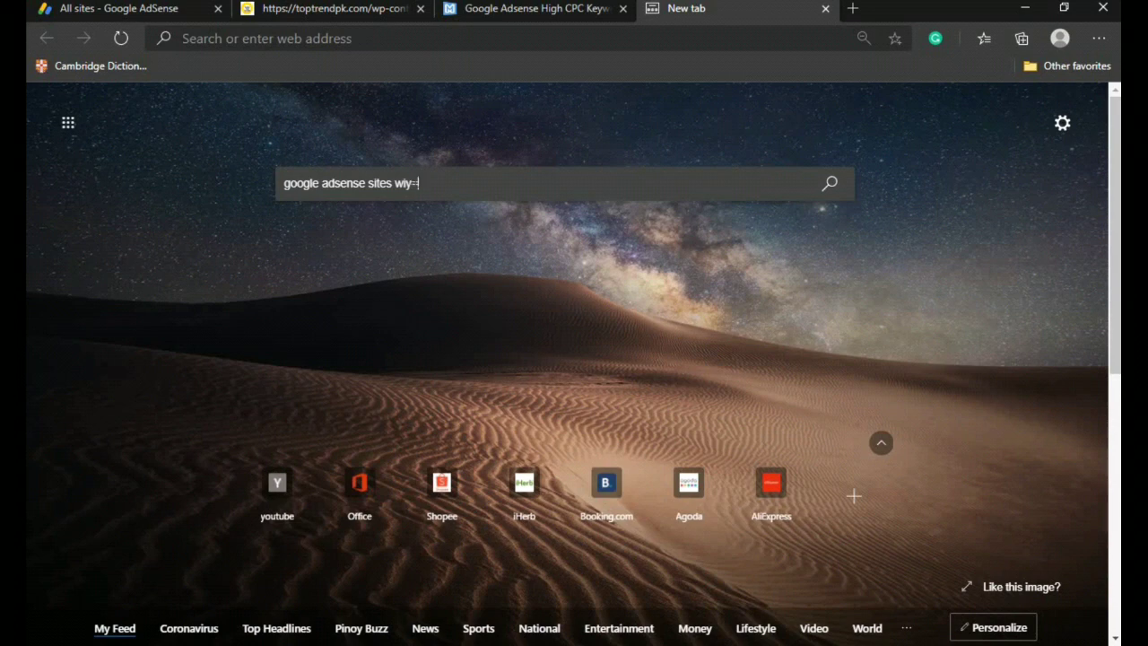
{"action": "key", "text": "BackSpace"}
{"action": "type", "text": "th h"}
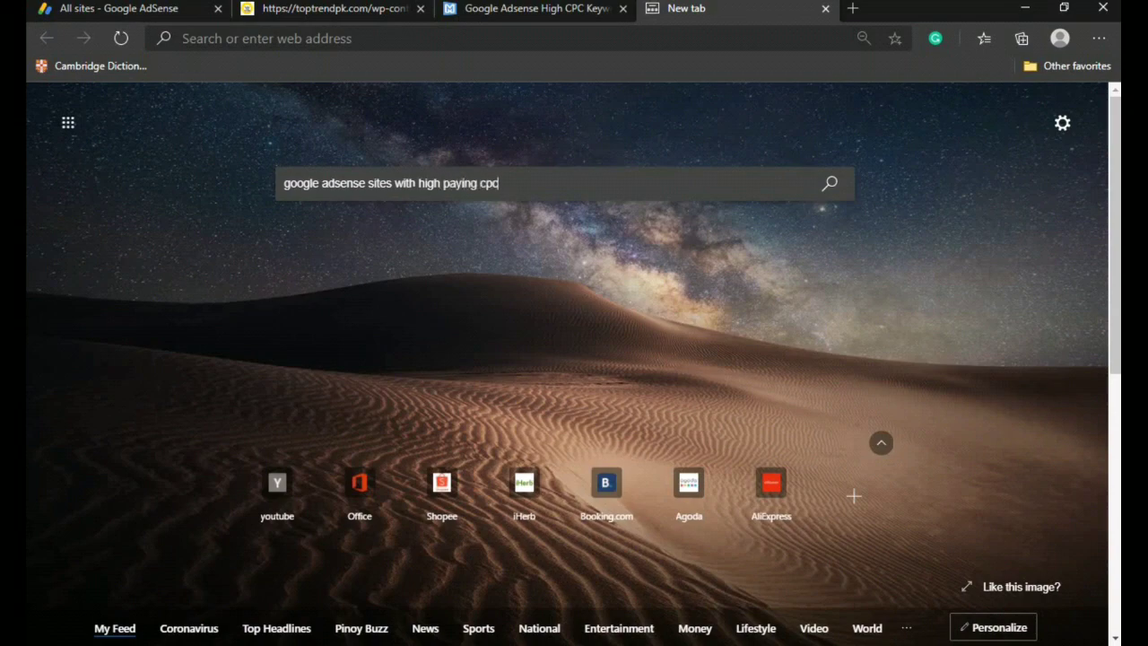
{"action": "type", "text": "igh paying cpc"}
{"action": "key", "text": "Return"}
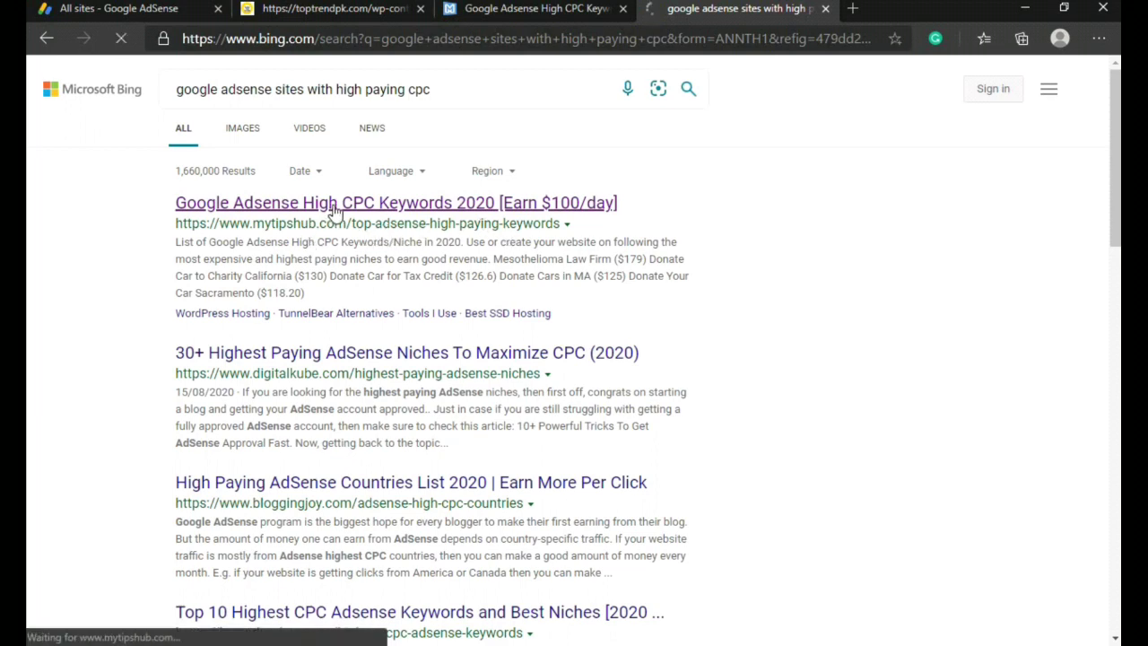
Step: From the results for "sites with high paying cpc", open the safetricks.com article on the top 15 PPC sites and publisher ad networks
{"action": "key", "text": "alt+Left"}
{"action": "scroll", "coordinate": [642, 381], "scroll_direction": "down", "scroll_amount": 3}
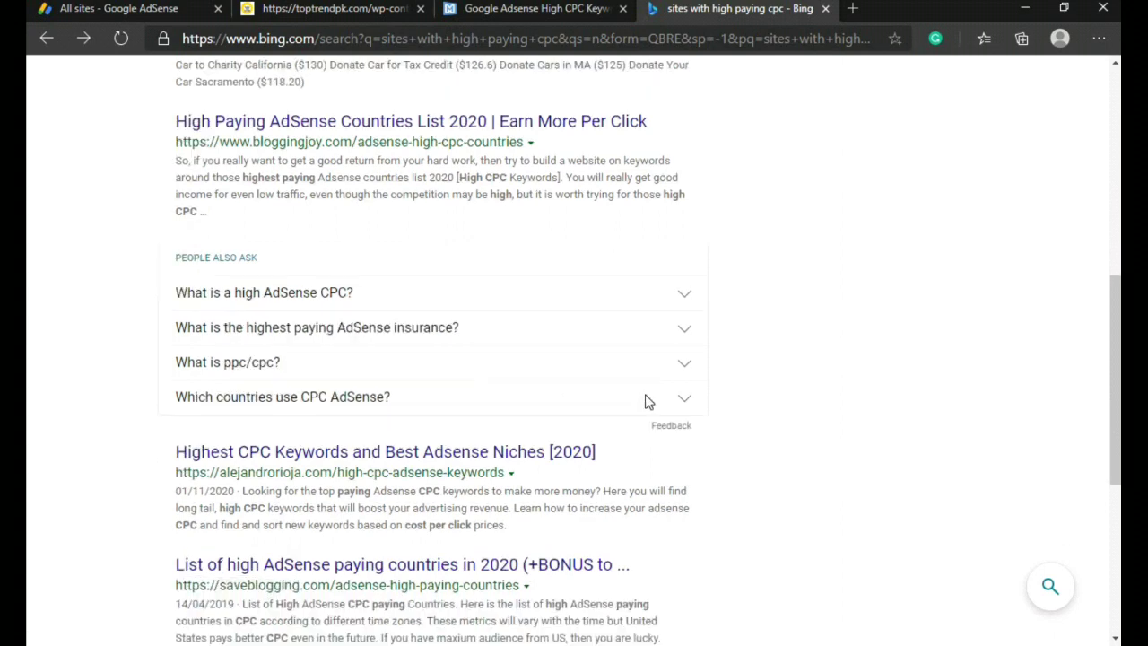
{"action": "scroll", "coordinate": [651, 414], "scroll_direction": "down", "scroll_amount": 5}
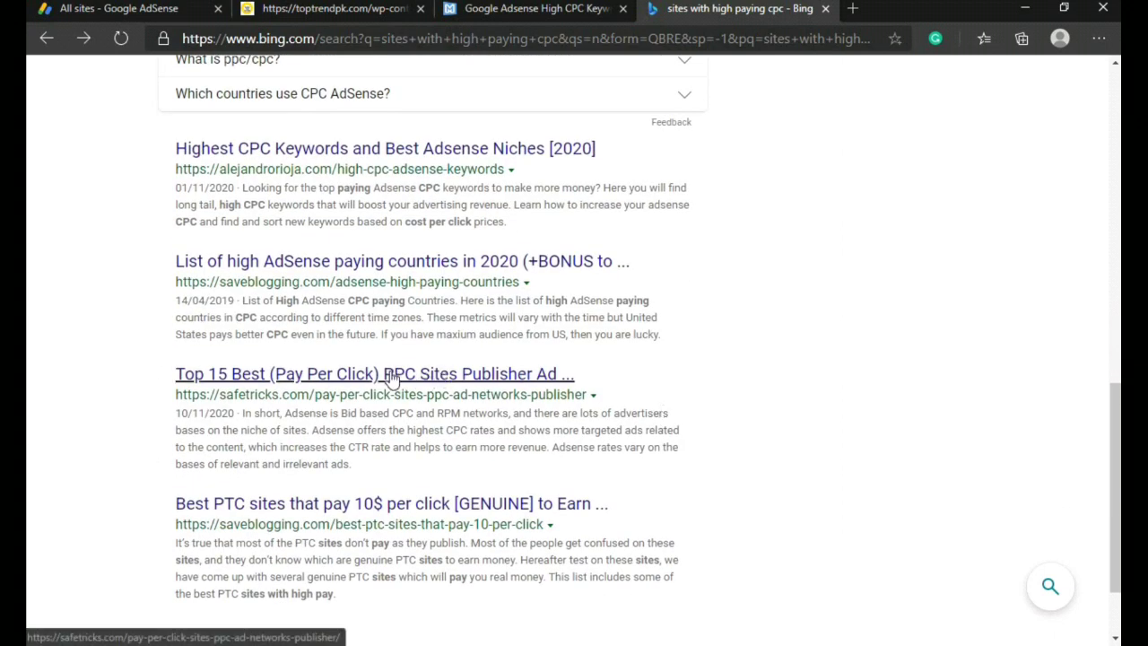
{"action": "left_click", "coordinate": [392, 378]}
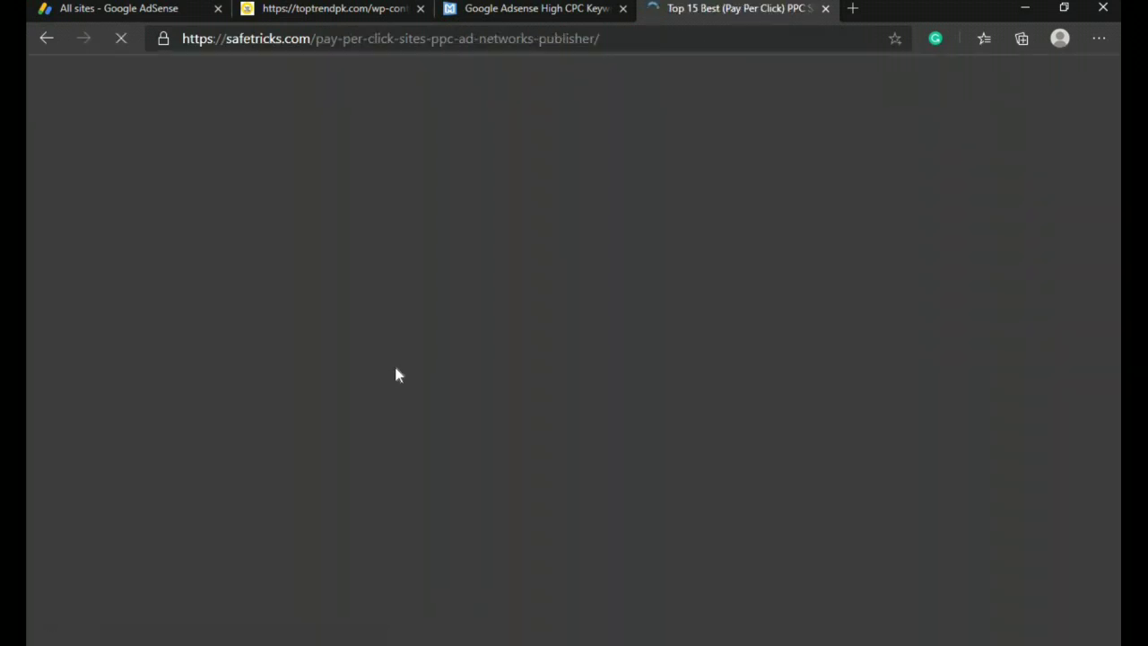
Step: Look through the safetricks.com article's numbered list of pay-per-click ad networks, including their ad formats and payout terms
{"action": "scroll", "coordinate": [513, 382], "scroll_direction": "down", "scroll_amount": 3}
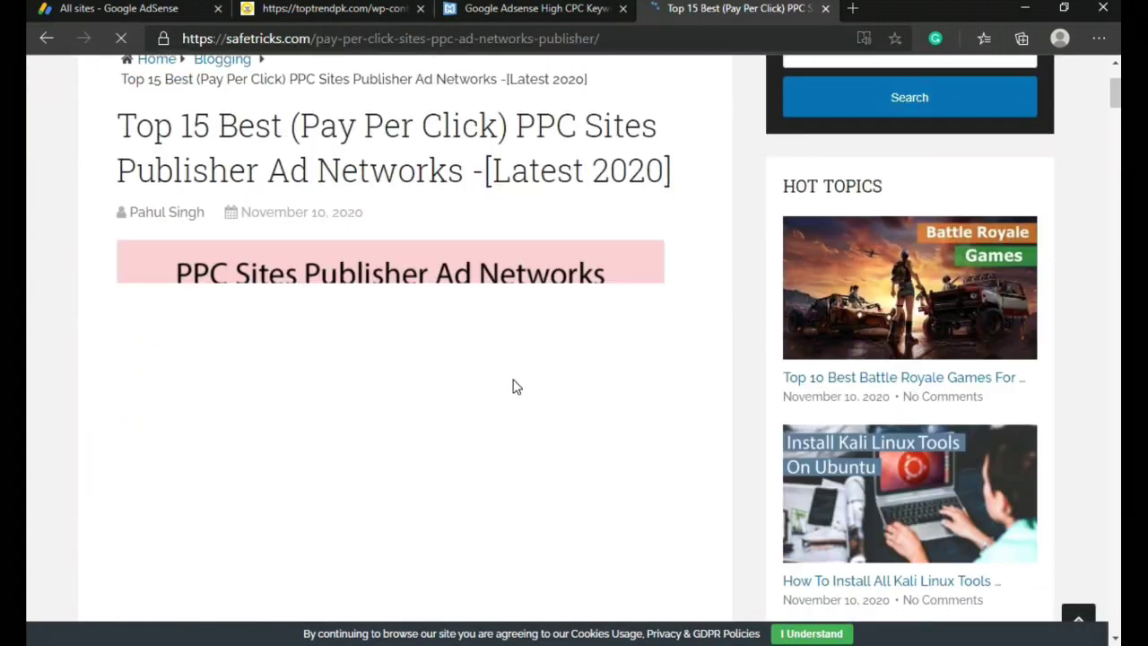
{"action": "scroll", "coordinate": [513, 386], "scroll_direction": "down", "scroll_amount": 6}
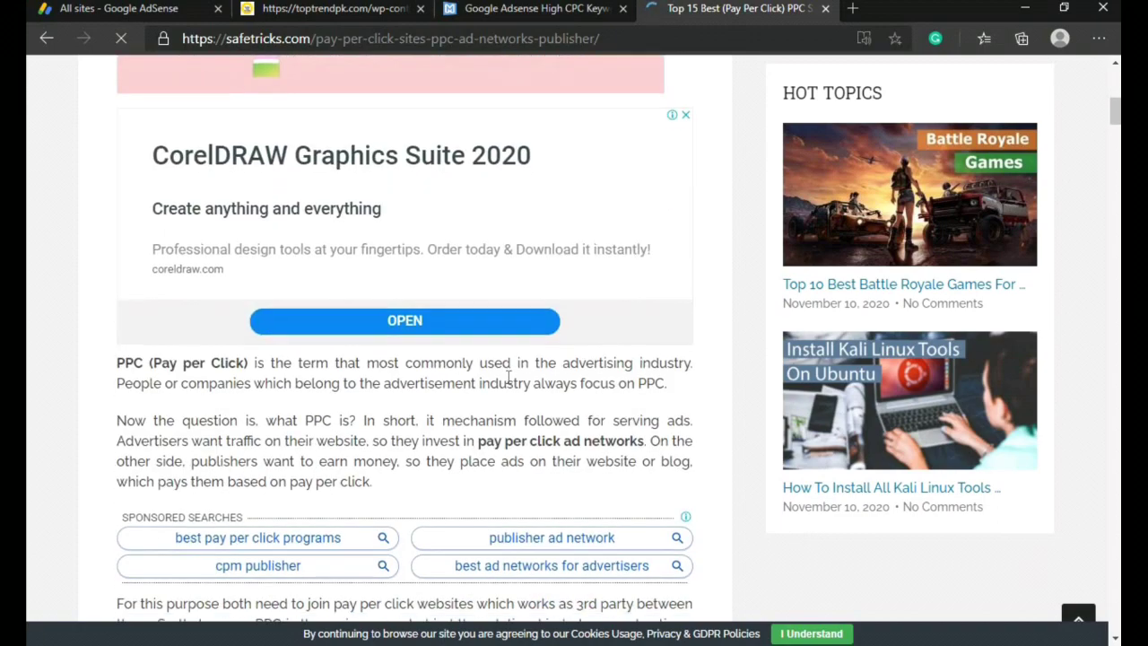
{"action": "scroll", "coordinate": [508, 381], "scroll_direction": "down", "scroll_amount": 4}
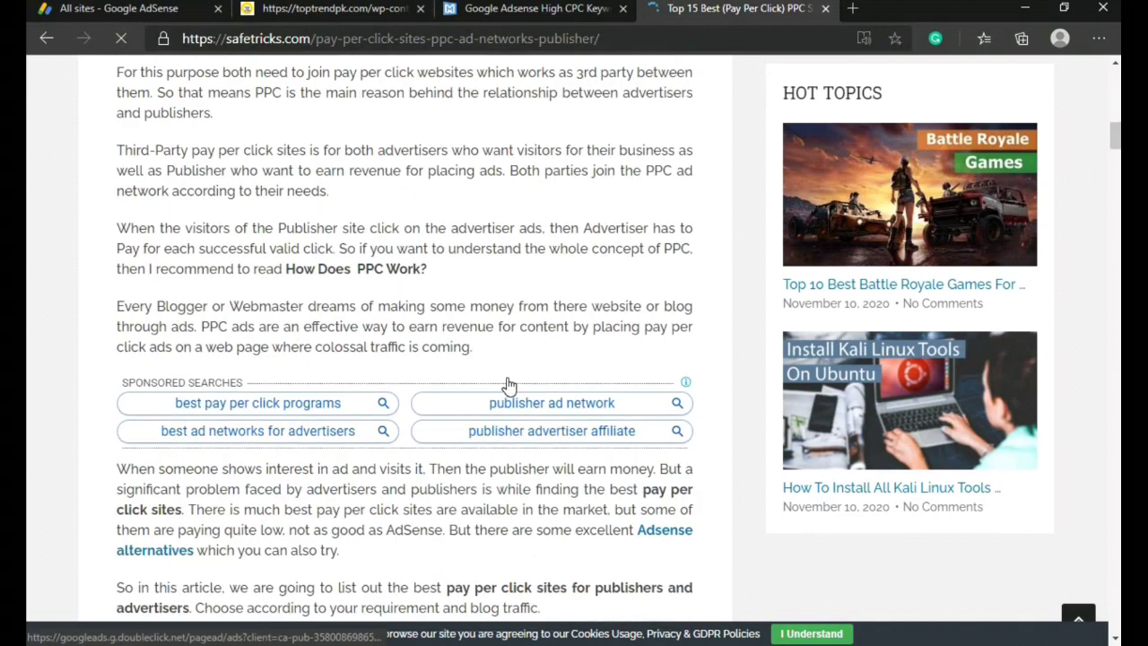
{"action": "scroll", "coordinate": [461, 405], "scroll_direction": "down", "scroll_amount": 12}
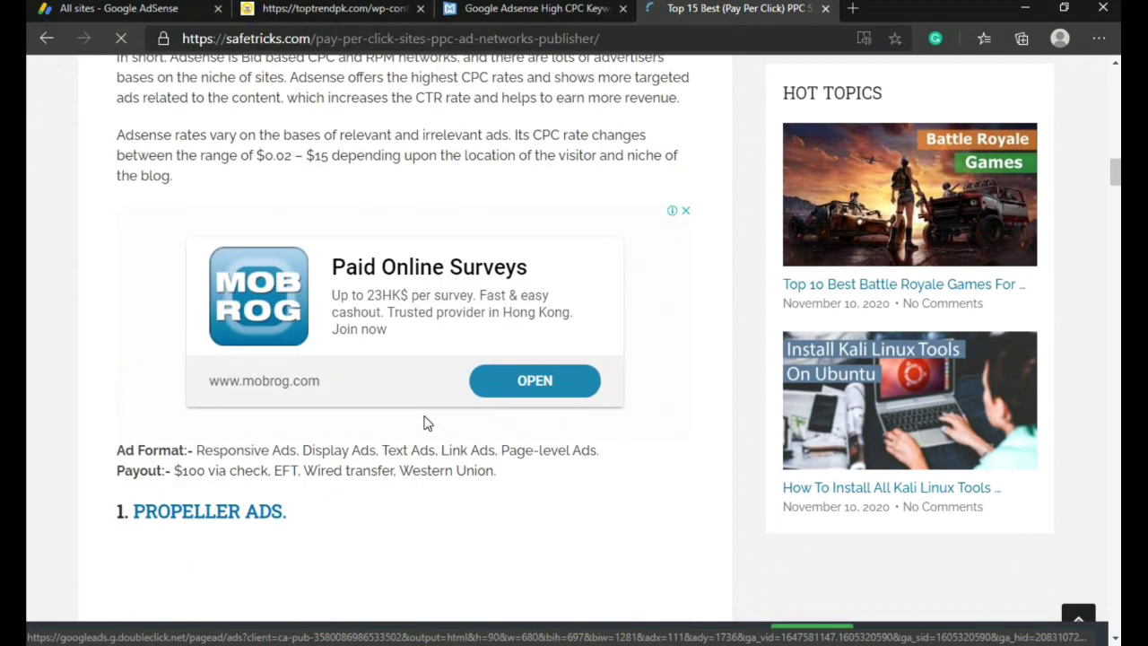
{"action": "scroll", "coordinate": [428, 414], "scroll_direction": "down", "scroll_amount": 9}
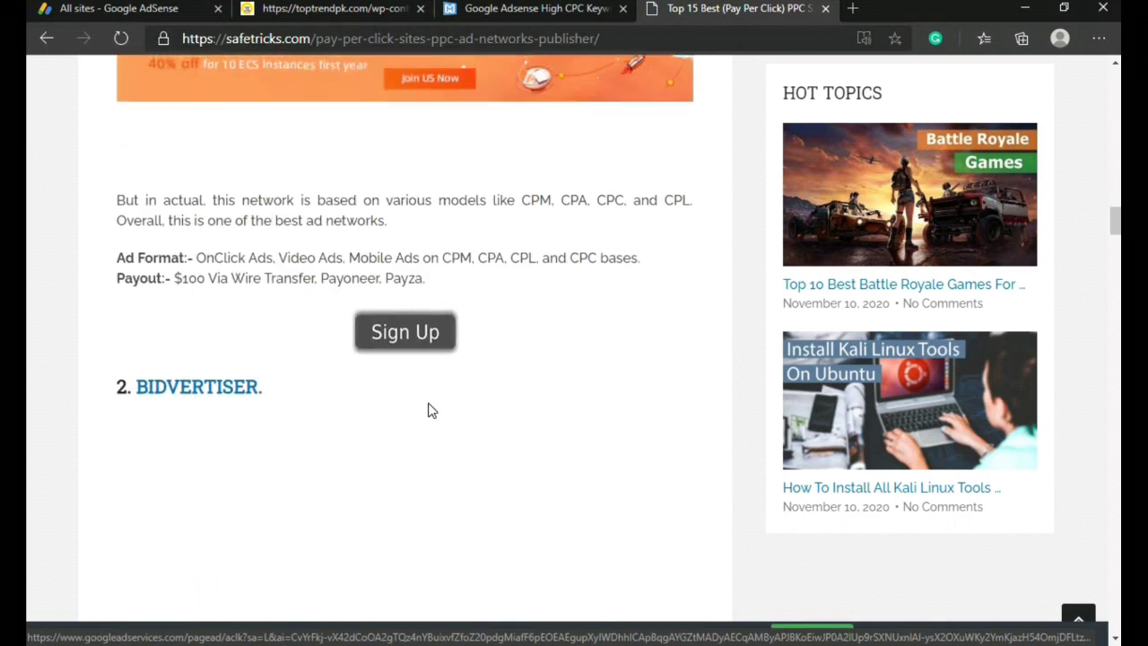
{"action": "scroll", "coordinate": [427, 409], "scroll_direction": "down", "scroll_amount": 9}
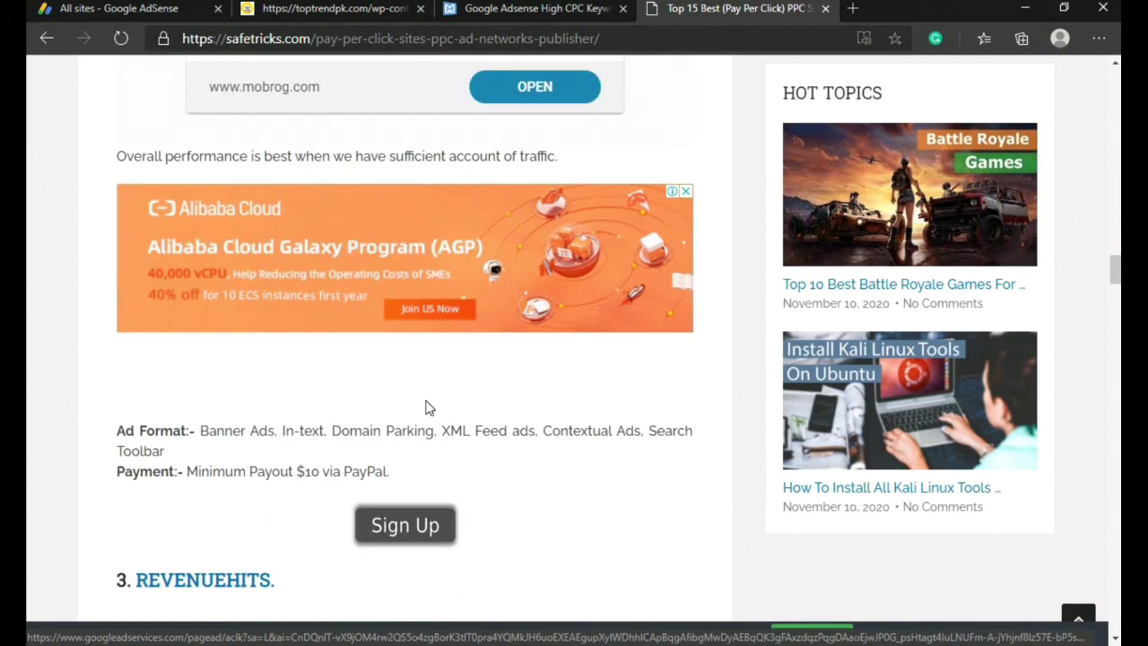
{"action": "scroll", "coordinate": [427, 409], "scroll_direction": "down", "scroll_amount": 9}
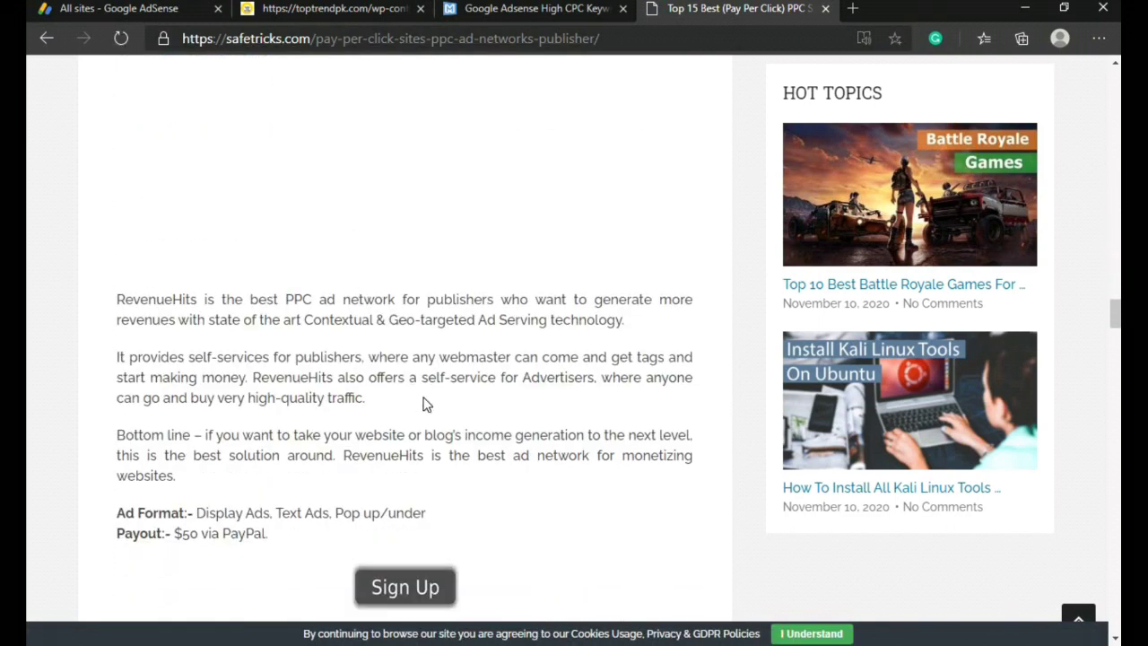
{"action": "scroll", "coordinate": [428, 401], "scroll_direction": "down", "scroll_amount": 9}
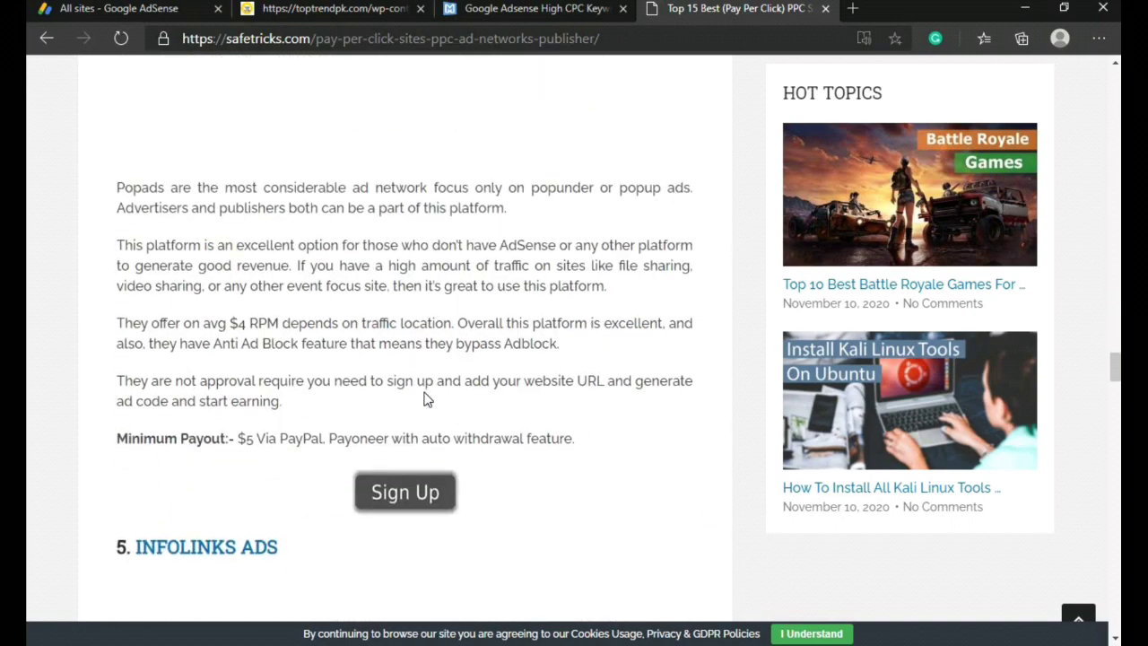
{"action": "scroll", "coordinate": [427, 404], "scroll_direction": "down", "scroll_amount": 3}
{"action": "scroll", "coordinate": [427, 404], "scroll_direction": "down", "scroll_amount": 7}
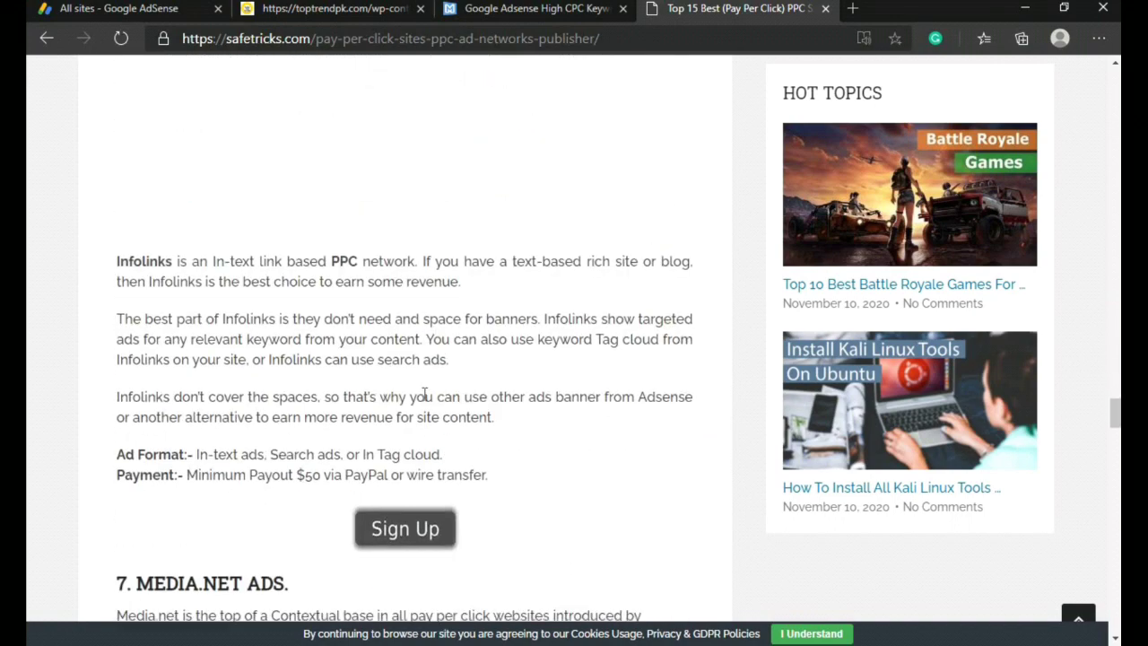
{"action": "scroll", "coordinate": [427, 398], "scroll_direction": "up", "scroll_amount": 3}
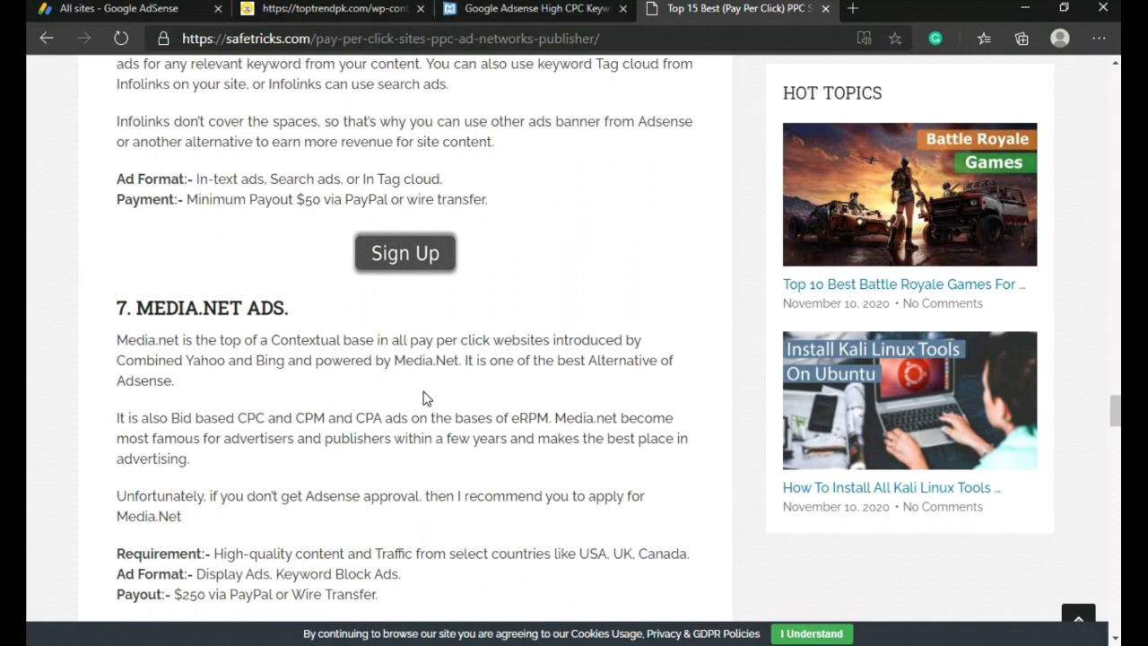
{"action": "scroll", "coordinate": [426, 398], "scroll_direction": "down", "scroll_amount": 8}
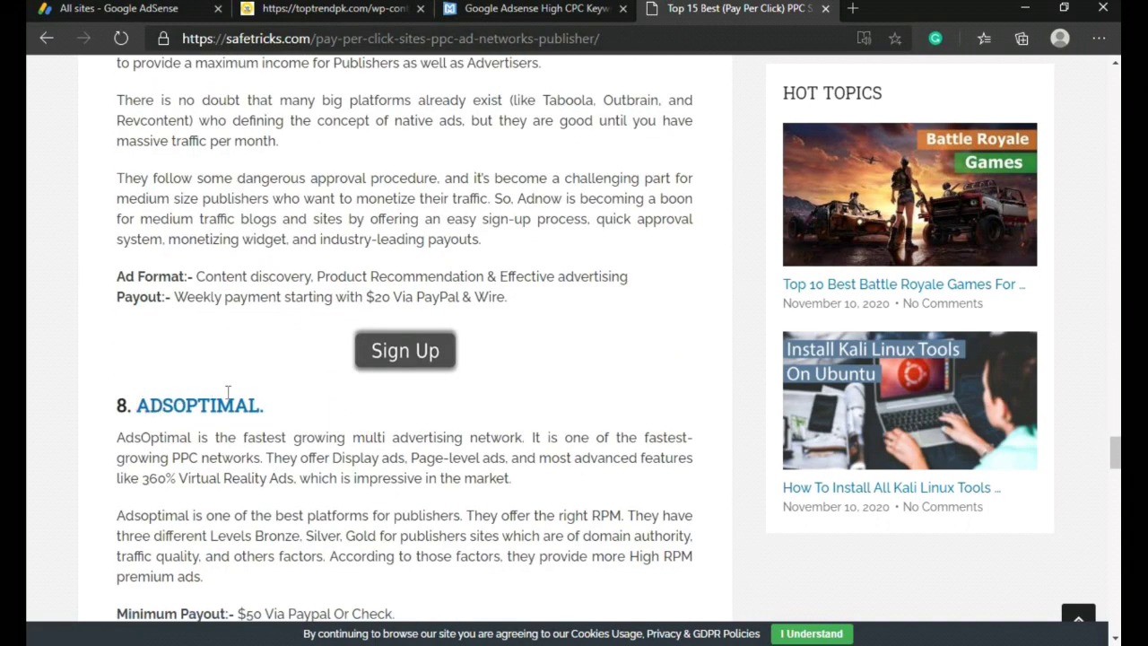
Step: Copy the network name "ADSOPTIMAL." from item 8 of the article and look over the entries below it
{"action": "left_click_drag", "start_coordinate": [228, 391], "coordinate": [282, 403]}
{"action": "right_click", "coordinate": [228, 393]}
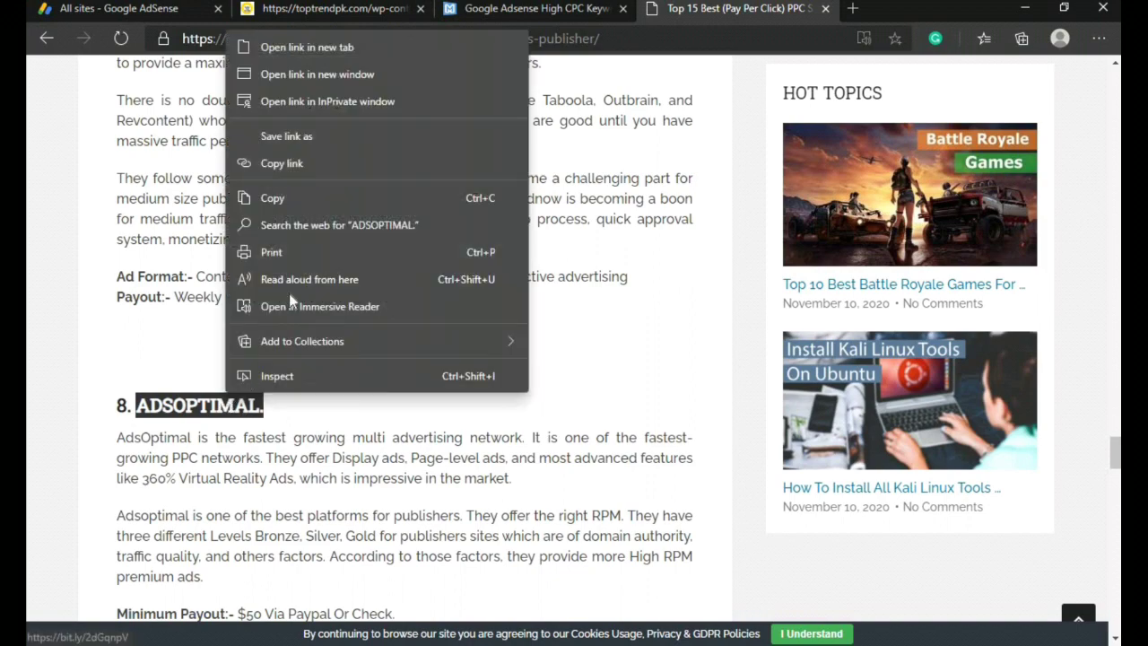
{"action": "left_click", "coordinate": [305, 198]}
{"action": "scroll", "coordinate": [264, 356], "scroll_direction": "down", "scroll_amount": 6}
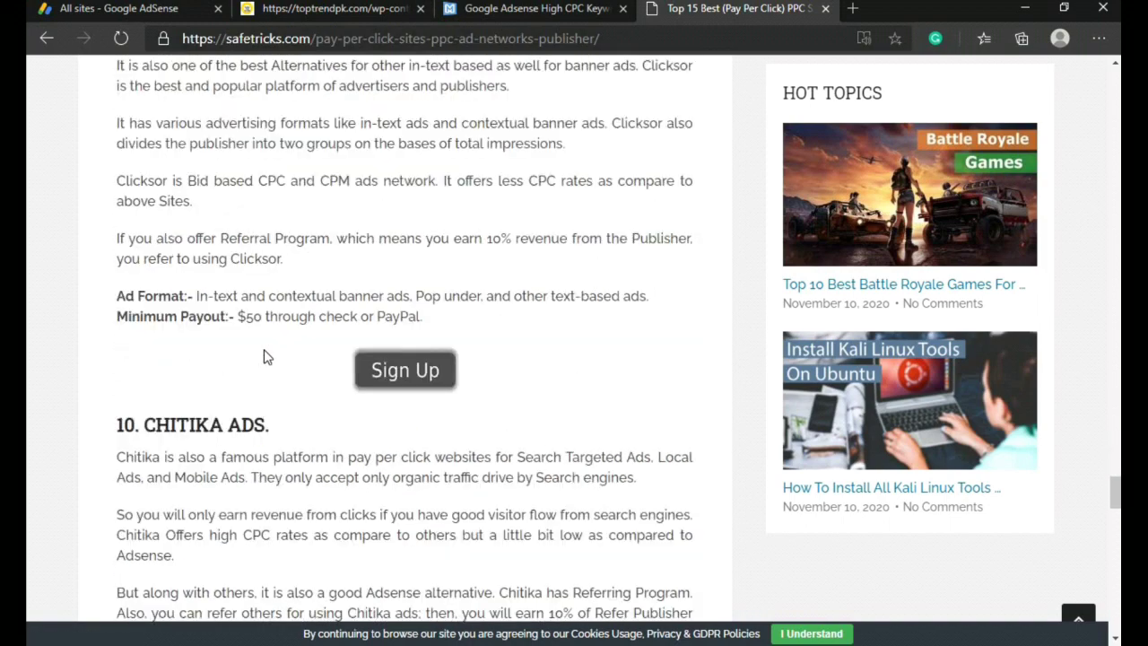
{"action": "scroll", "coordinate": [263, 356], "scroll_direction": "down", "scroll_amount": 3}
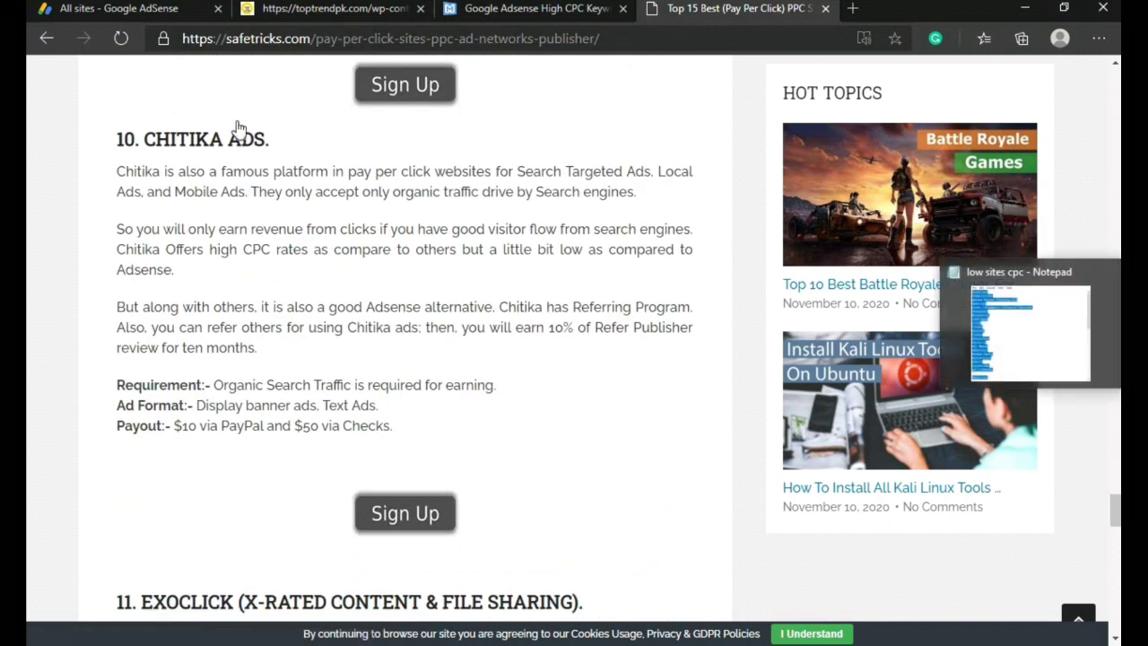
Step: Return to the AdSense Ad networks page and search it for the copied name "ADSOPTIMAL."
{"action": "left_click", "coordinate": [70, 9]}
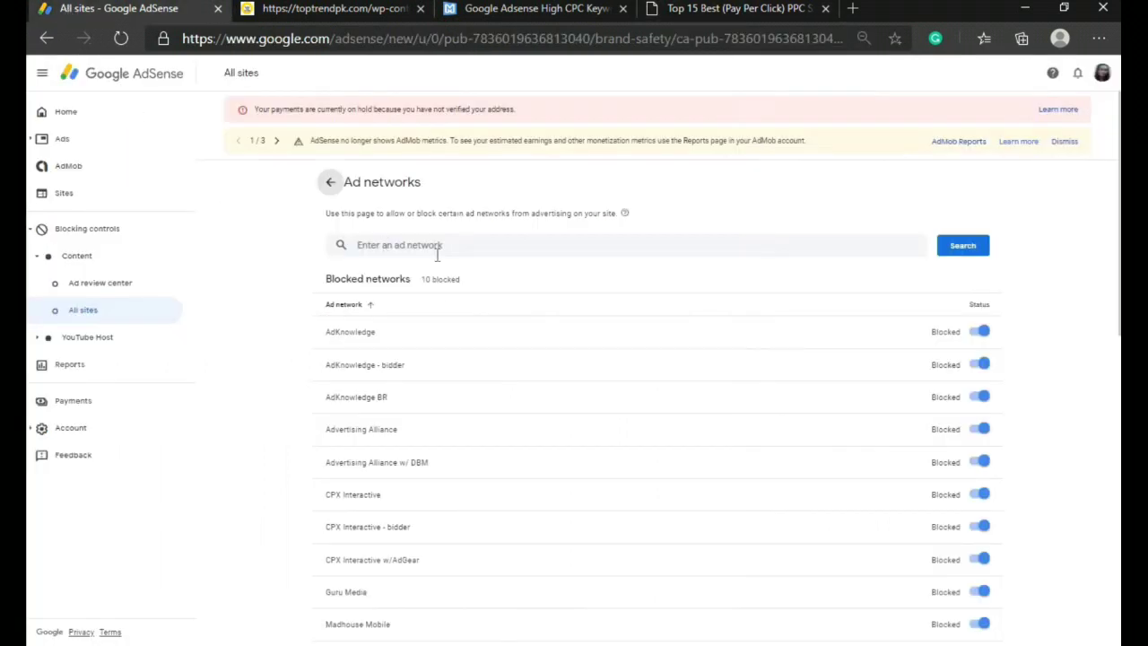
{"action": "left_click", "coordinate": [492, 242]}
{"action": "right_click", "coordinate": [492, 249]}
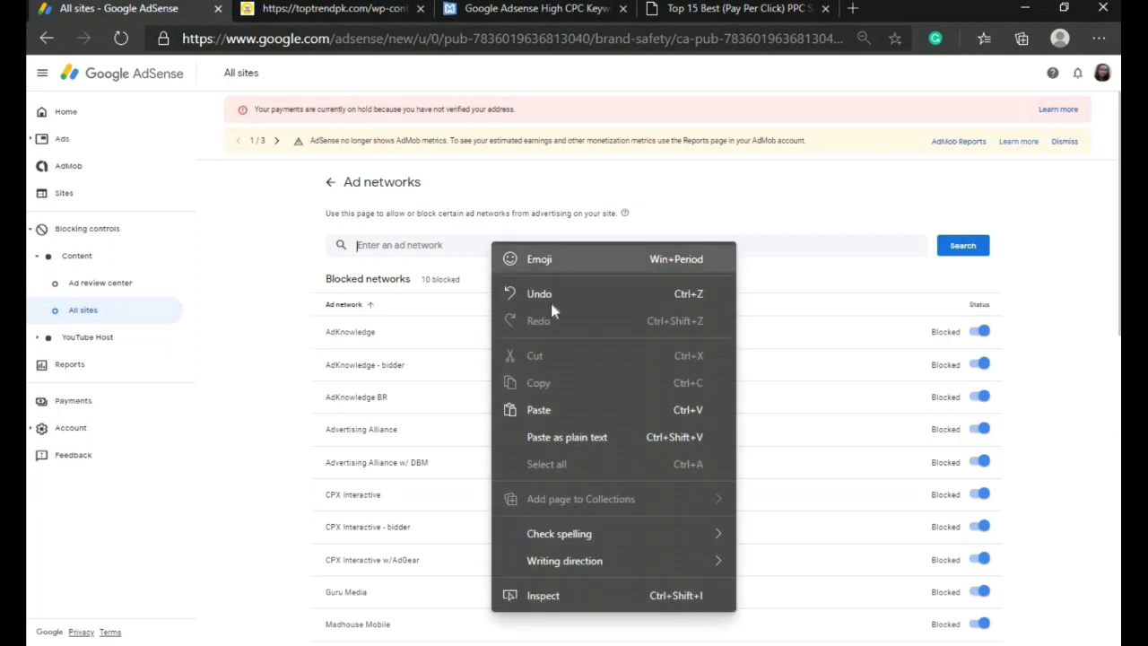
{"action": "left_click", "coordinate": [580, 413]}
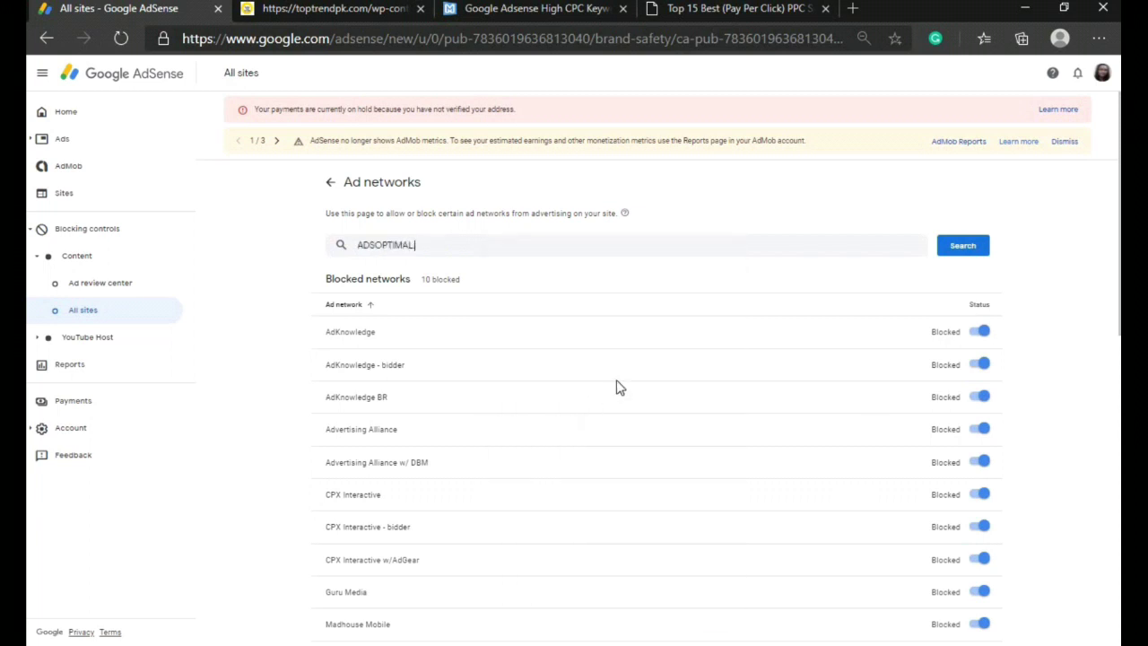
{"action": "left_click", "coordinate": [963, 248]}
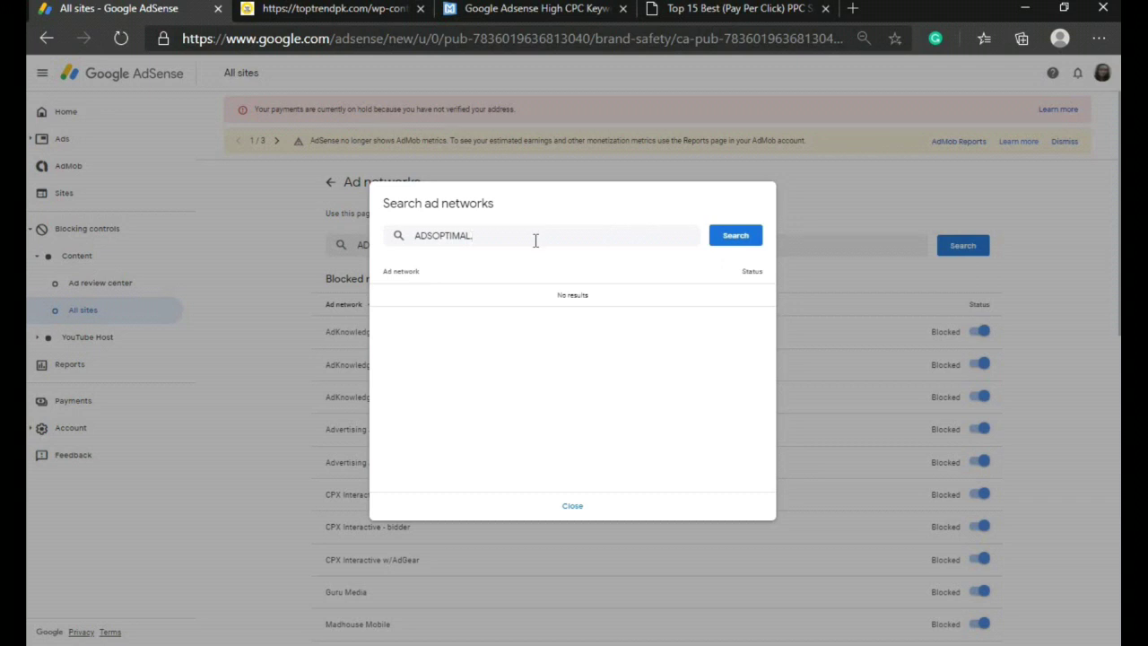
Step: Clear the query in the ad network search dialog and close the dialog
{"action": "key", "text": "BackSpace"}
{"action": "key", "text": "BackSpace"}
{"action": "key", "text": "BackSpace"}
{"action": "key", "text": "BackSpace"}
{"action": "key", "text": "BackSpace"}
{"action": "key", "text": "BackSpace"}
{"action": "key", "text": "BackSpace"}
{"action": "key", "text": "BackSpace"}
{"action": "key", "text": "BackSpace"}
{"action": "key", "text": "BackSpace"}
{"action": "left_click", "coordinate": [579, 505]}
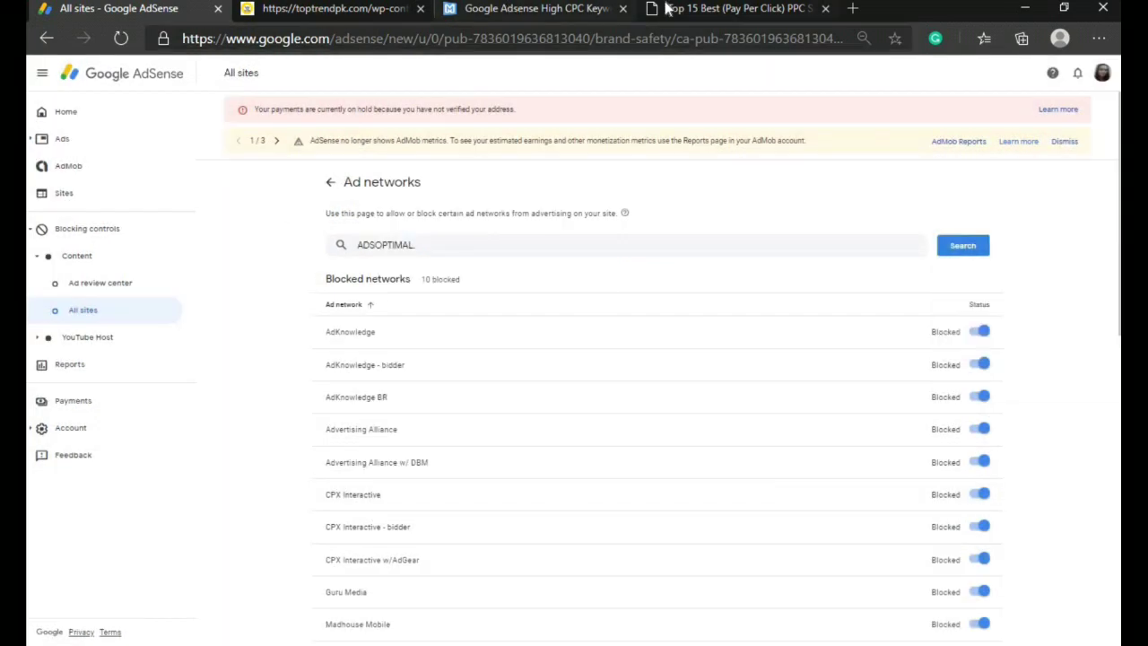
Step: Return to the safetricks.com article and copy the network name "CHITIKA ADS." from item 10
{"action": "left_click", "coordinate": [717, 8]}
{"action": "scroll", "coordinate": [116, 333], "scroll_direction": "down", "scroll_amount": 2}
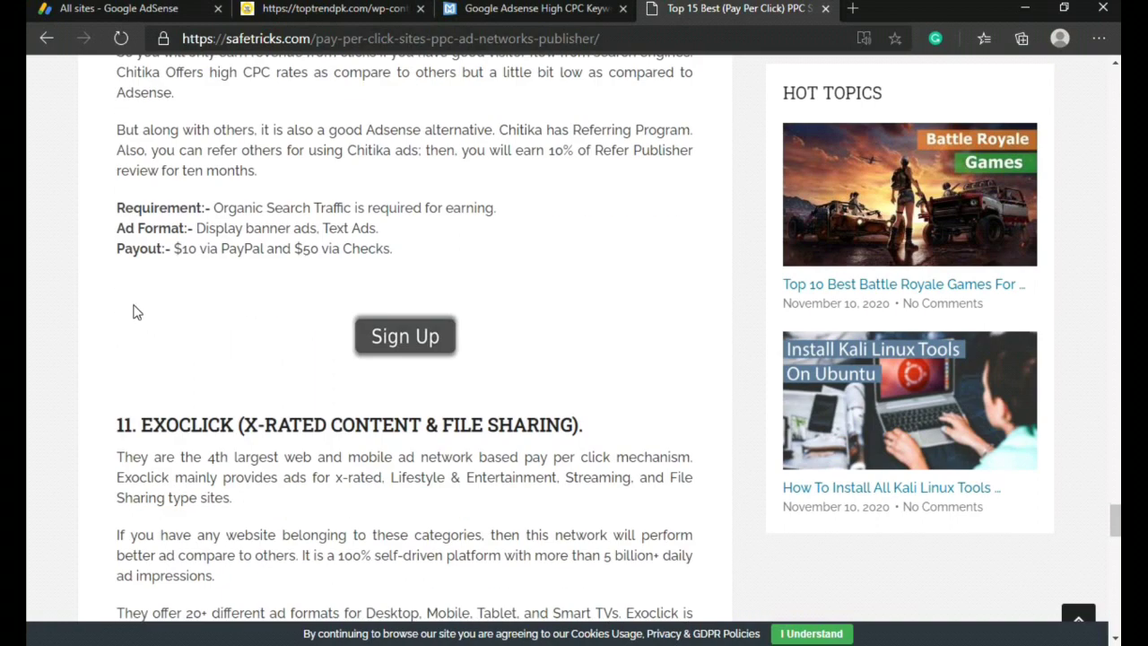
{"action": "scroll", "coordinate": [133, 311], "scroll_direction": "up", "scroll_amount": 1}
{"action": "scroll", "coordinate": [158, 220], "scroll_direction": "up", "scroll_amount": 2}
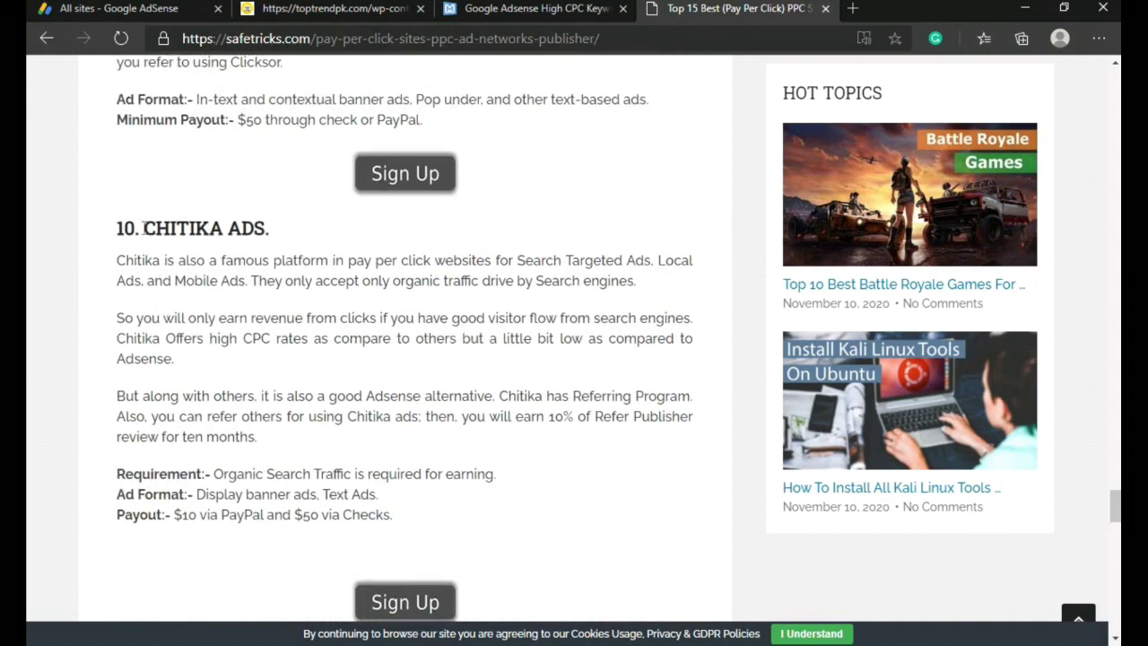
{"action": "left_click_drag", "start_coordinate": [144, 228], "coordinate": [291, 229]}
{"action": "right_click", "coordinate": [260, 232]}
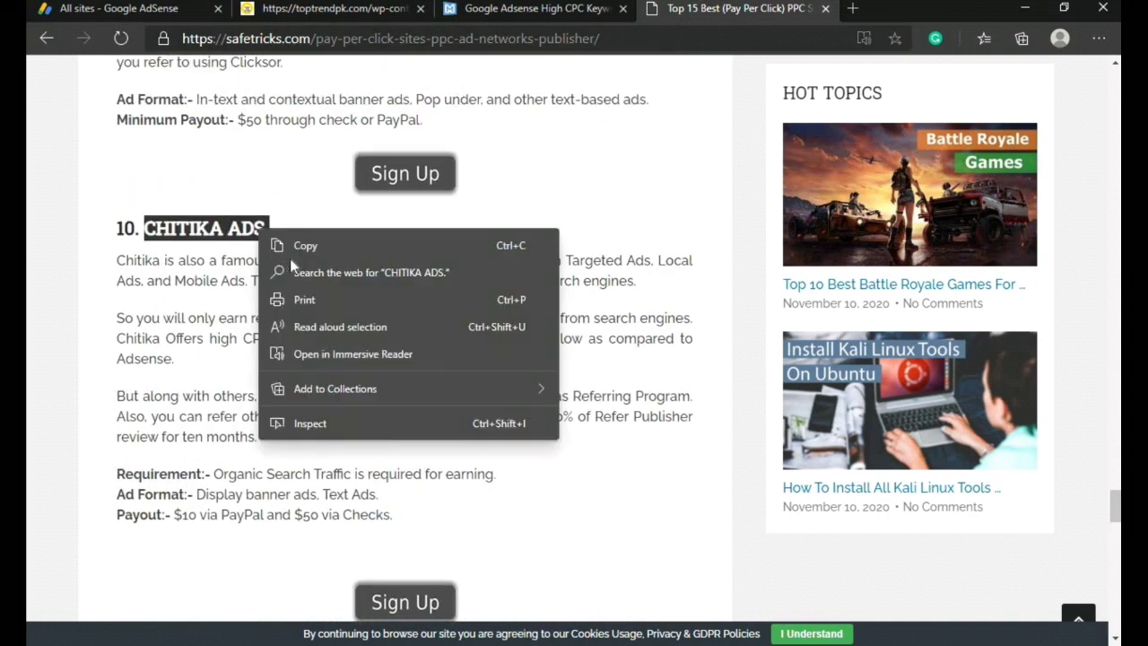
{"action": "left_click", "coordinate": [296, 247]}
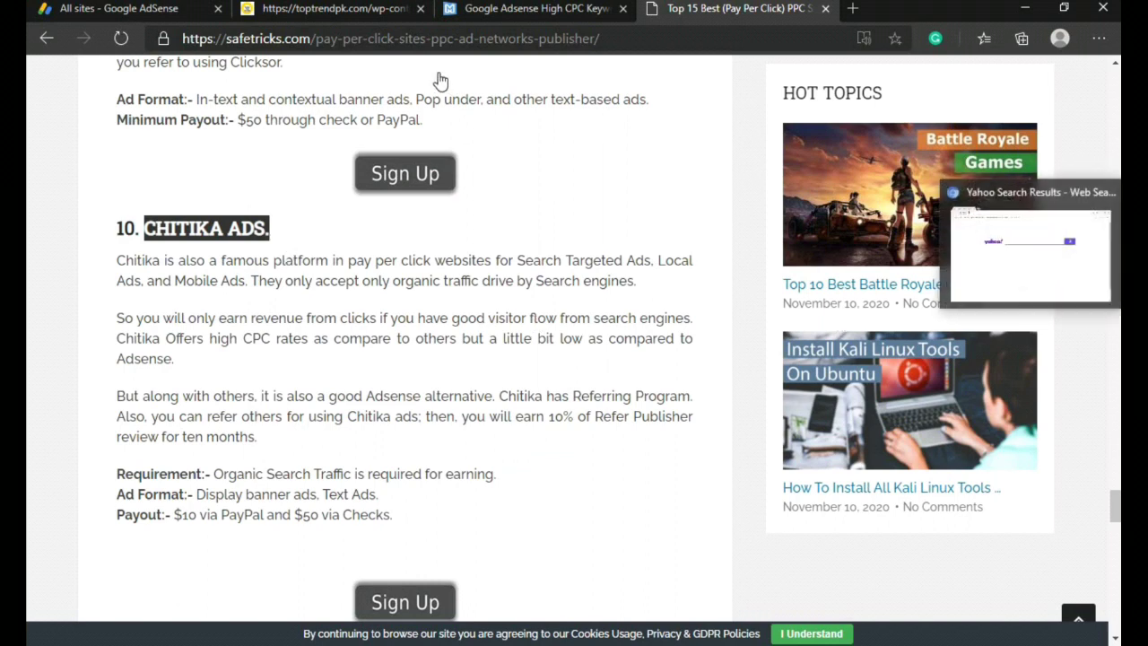
Step: Search the AdSense Ad networks page for "CHITIKA ADS." in place of the previous query, and close the search dialog
{"action": "left_click", "coordinate": [191, 7]}
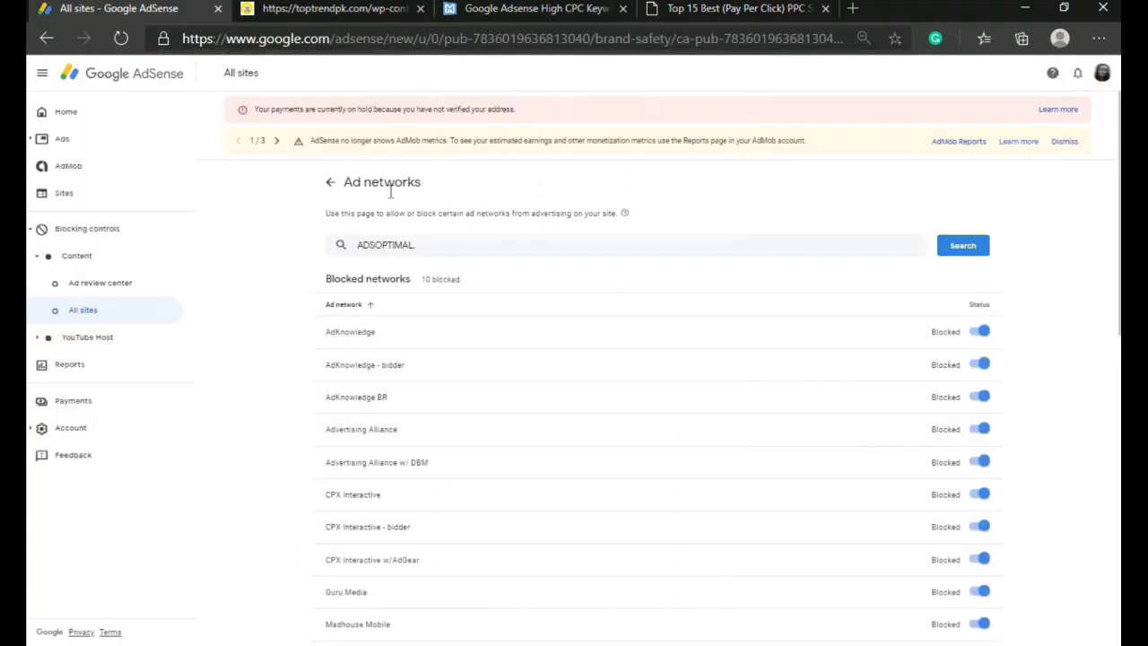
{"action": "left_click", "coordinate": [442, 243]}
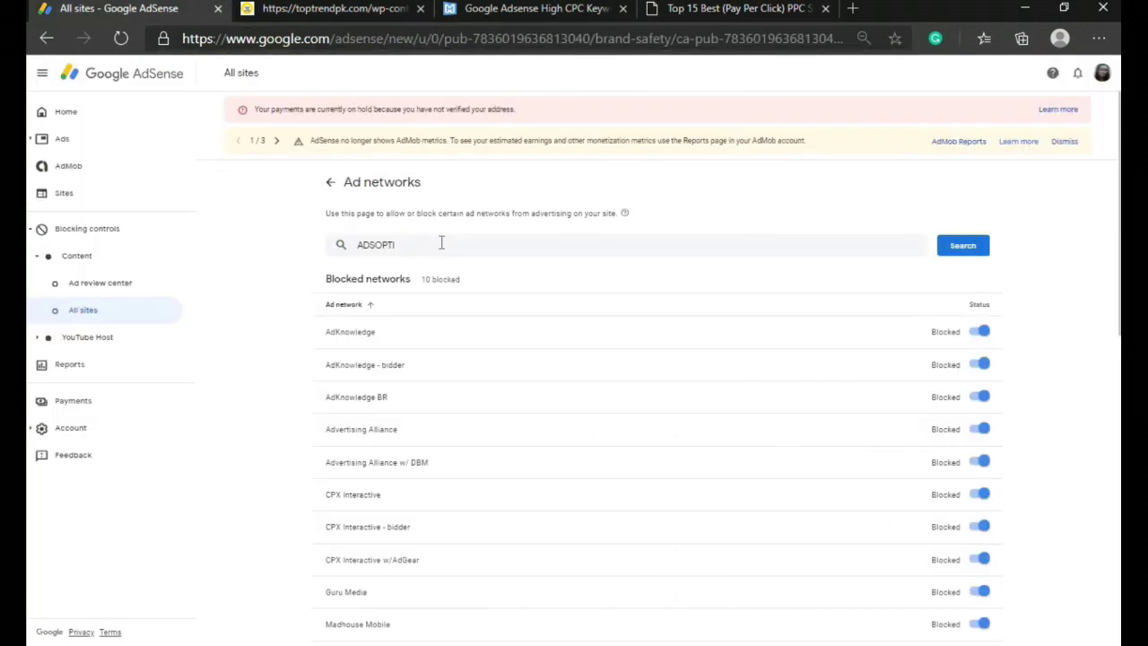
{"action": "key", "text": "BackSpace"}
{"action": "key", "text": "BackSpace"}
{"action": "key", "text": "BackSpace"}
{"action": "key", "text": "BackSpace"}
{"action": "key", "text": "BackSpace"}
{"action": "key", "text": "BackSpace"}
{"action": "key", "text": "BackSpace"}
{"action": "right_click", "coordinate": [441, 242]}
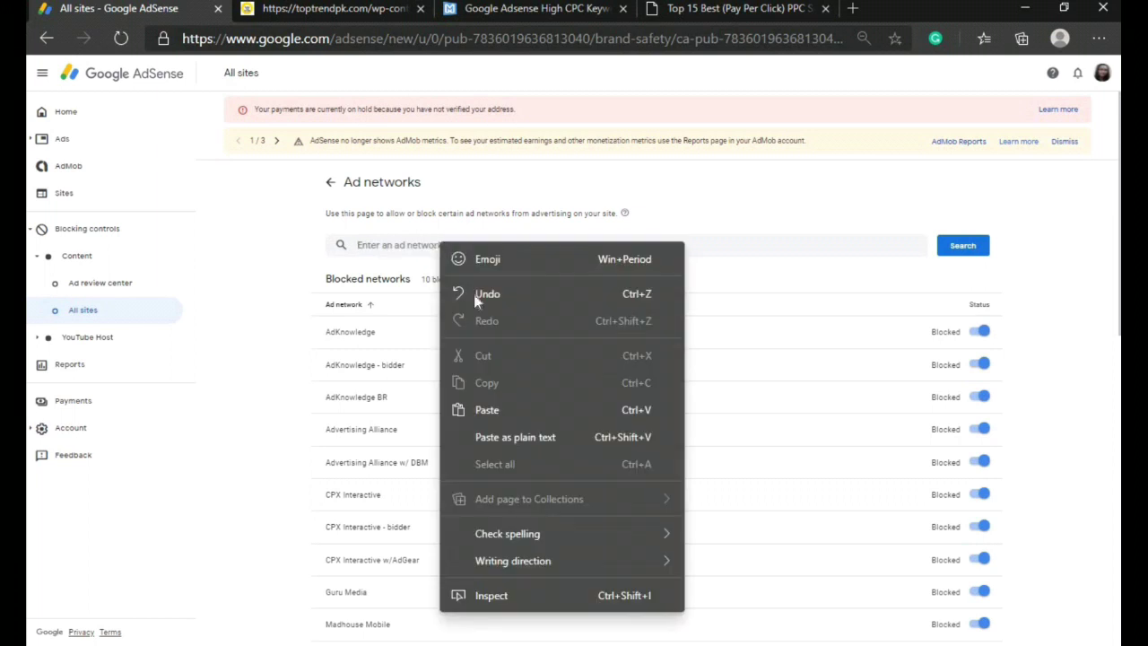
{"action": "left_click", "coordinate": [491, 405]}
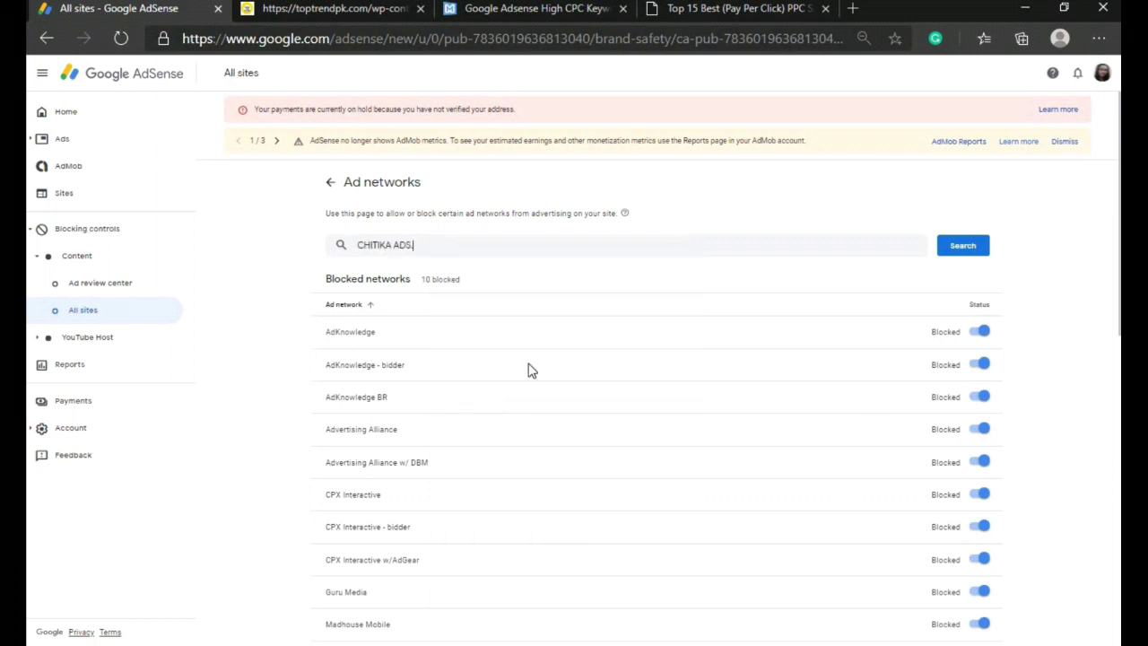
{"action": "left_click", "coordinate": [964, 248]}
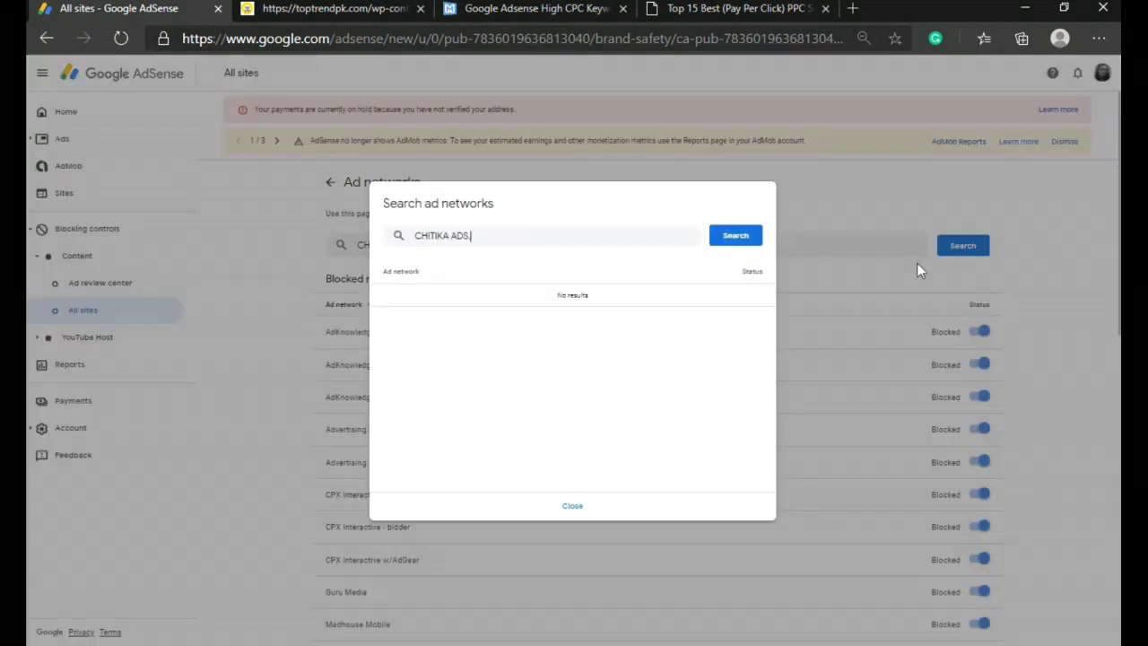
{"action": "left_click", "coordinate": [572, 506]}
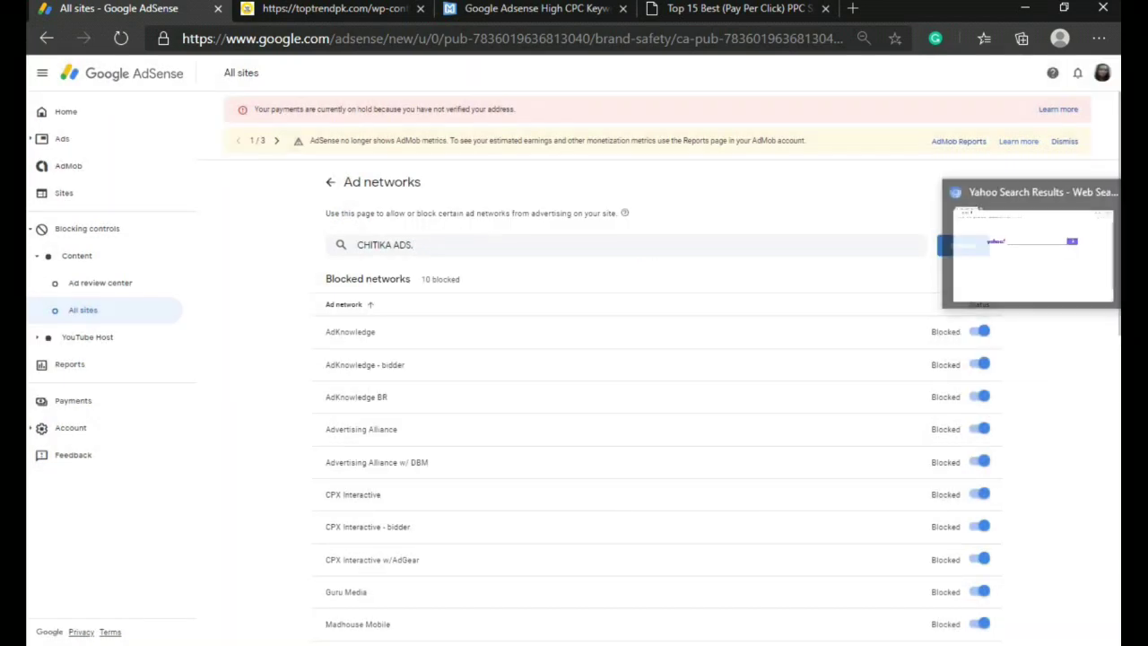
Step: Go back to the safetricks.com article and copy the item 11 heading text "EXOCLICK (X-RATED CONTENT & FILE SHARING)."
{"action": "key", "text": "alt+Tab"}
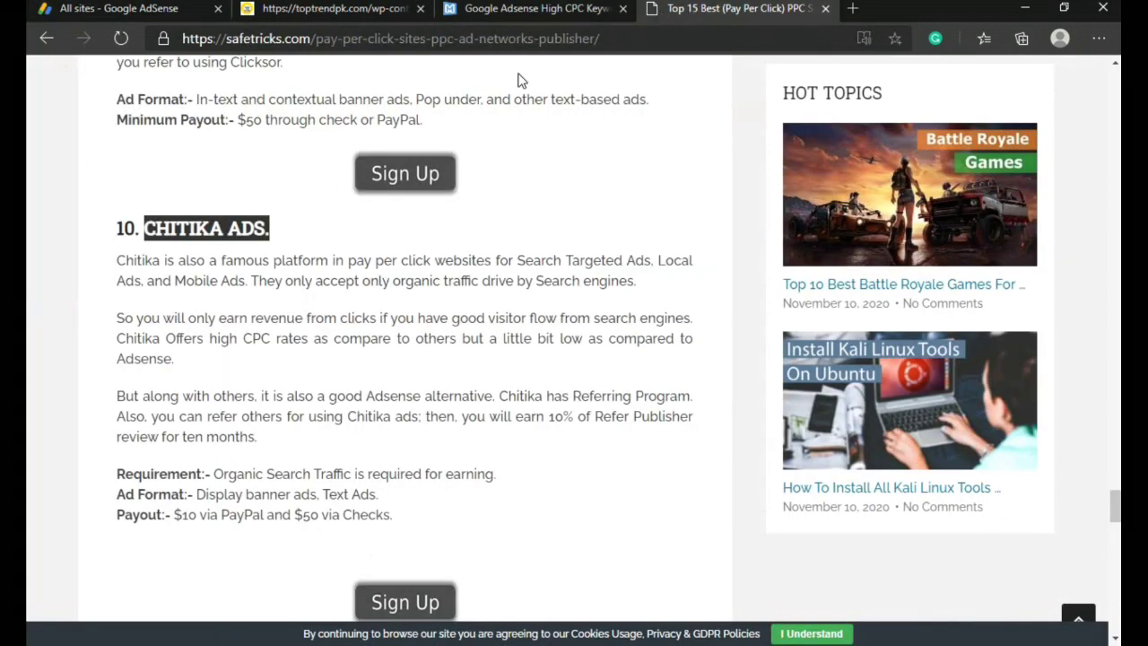
{"action": "scroll", "coordinate": [341, 242], "scroll_direction": "down", "scroll_amount": 5}
{"action": "scroll", "coordinate": [341, 274], "scroll_direction": "down", "scroll_amount": 1}
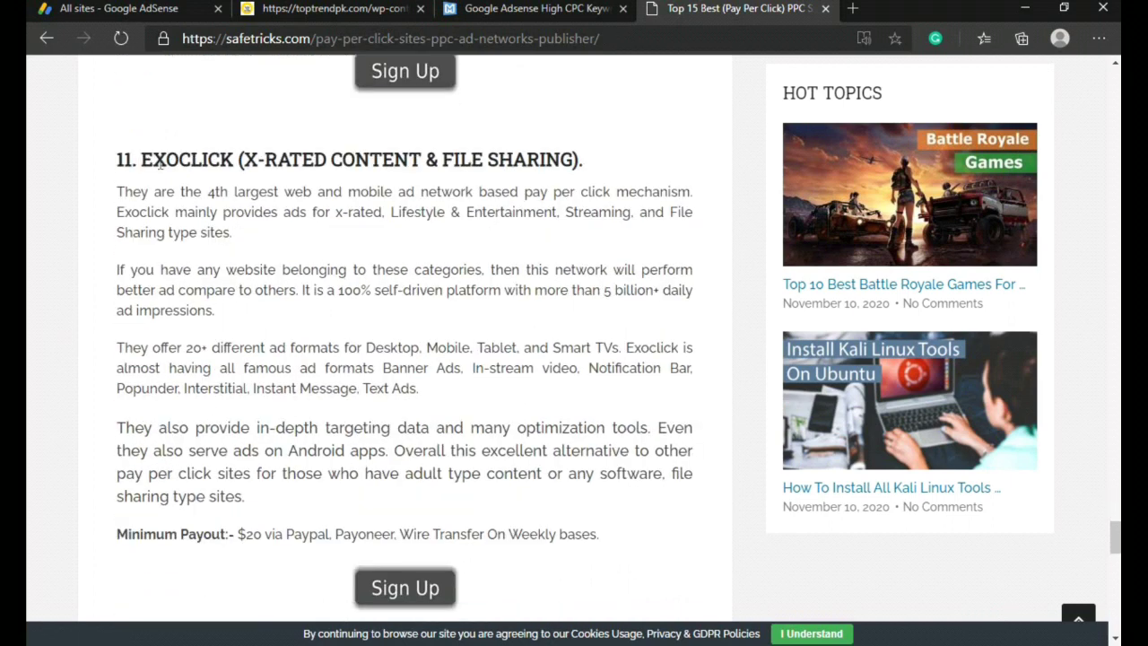
{"action": "left_click_drag", "start_coordinate": [160, 164], "coordinate": [584, 159]}
{"action": "right_click", "coordinate": [518, 160]}
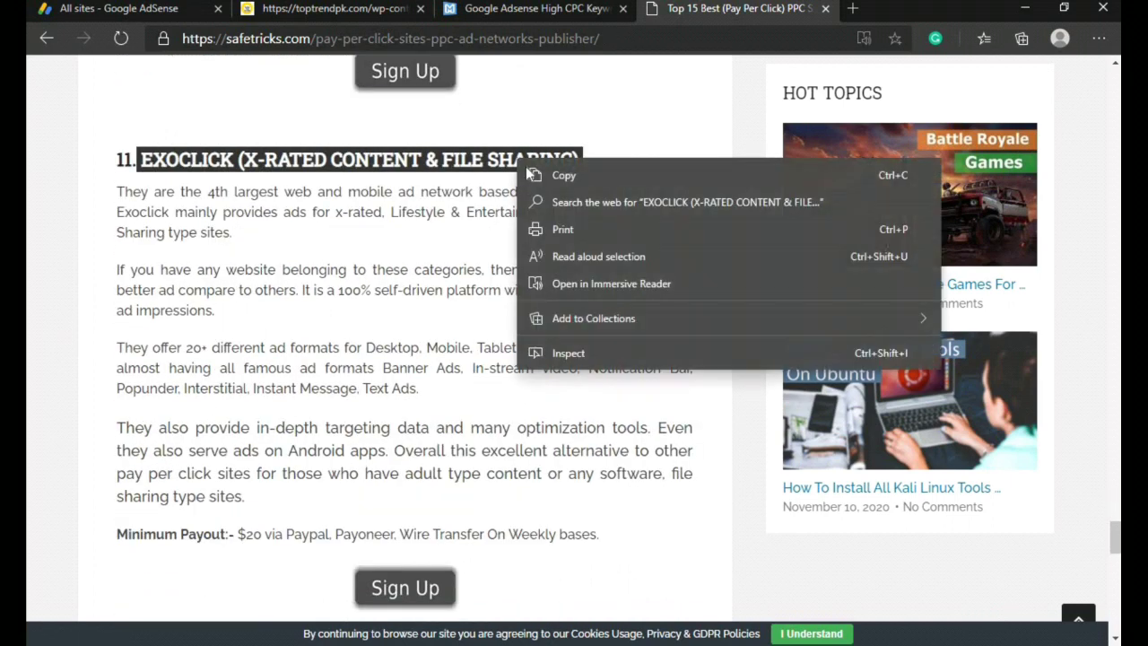
{"action": "left_click", "coordinate": [584, 177]}
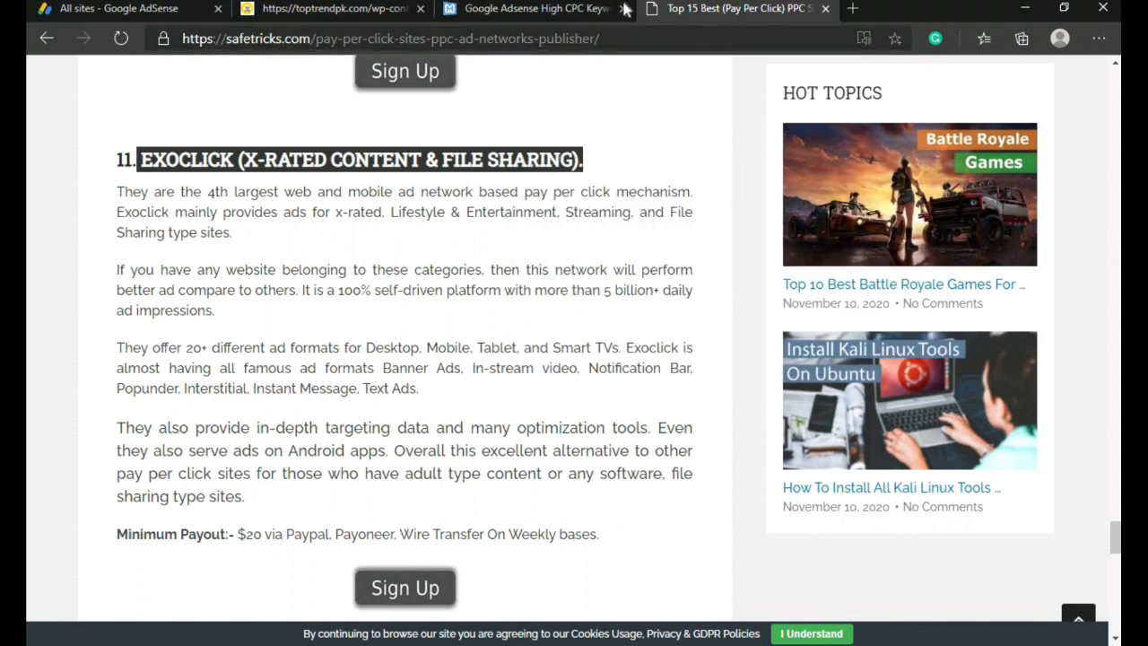
Step: Replace the AdSense ad network query with "EXOCLICK (X-RATED CONTENT & FILE SHARING).", run the search, and close the search dialog
{"action": "left_click", "coordinate": [184, 11]}
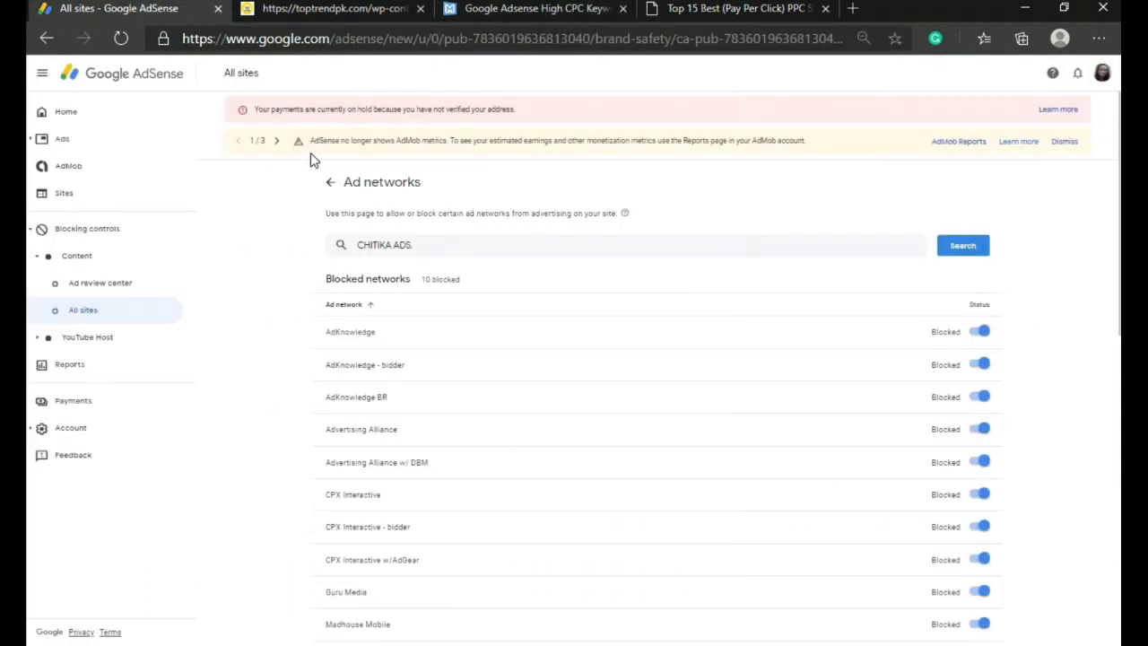
{"action": "key", "text": "BackSpace"}
{"action": "key", "text": "BackSpace"}
{"action": "key", "text": "BackSpace"}
{"action": "key", "text": "BackSpace"}
{"action": "key", "text": "BackSpace"}
{"action": "key", "text": "BackSpace"}
{"action": "key", "text": "BackSpace"}
{"action": "key", "text": "BackSpace"}
{"action": "key", "text": "BackSpace"}
{"action": "key", "text": "BackSpace"}
{"action": "key", "text": "BackSpace"}
{"action": "right_click", "coordinate": [436, 249]}
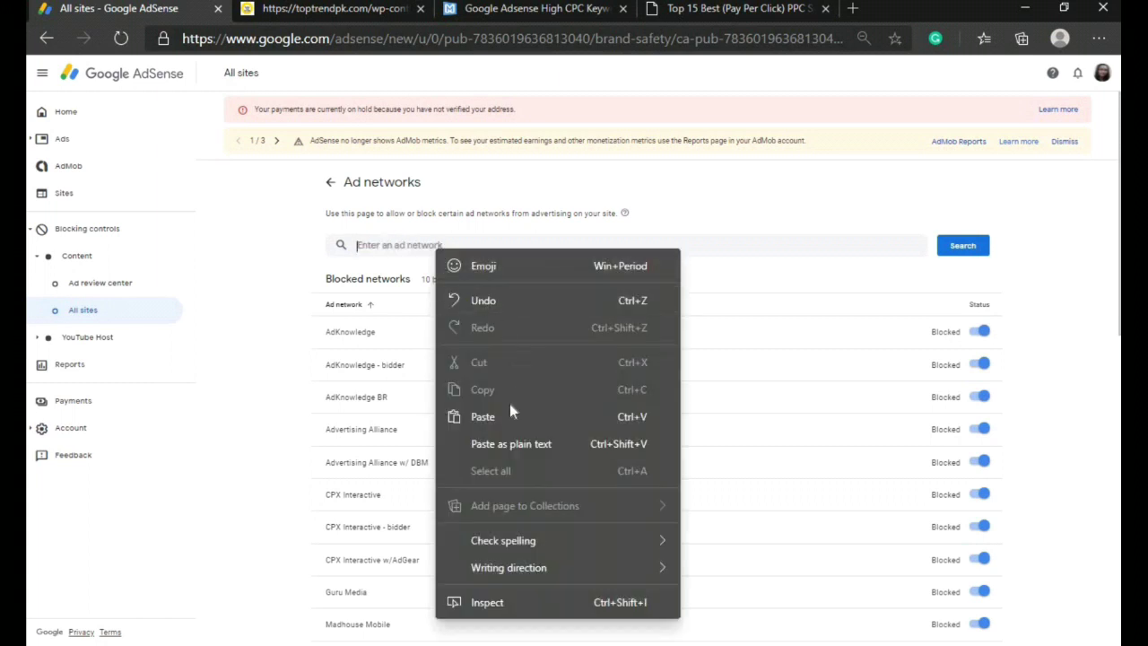
{"action": "left_click", "coordinate": [510, 413]}
{"action": "left_click", "coordinate": [951, 248]}
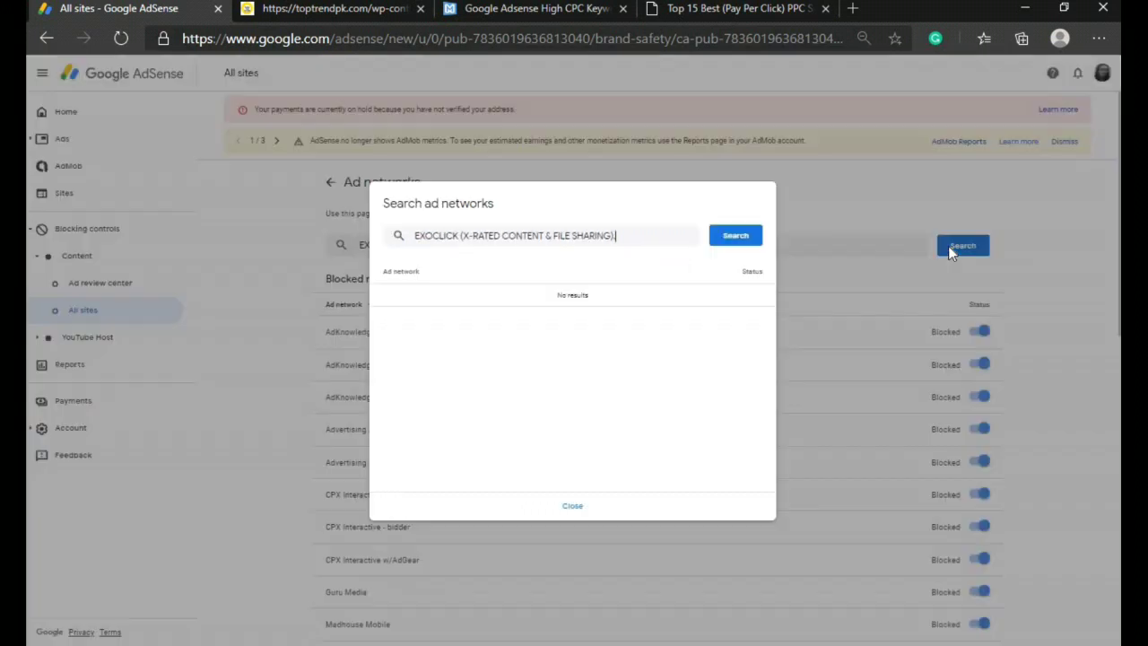
{"action": "left_click", "coordinate": [584, 509]}
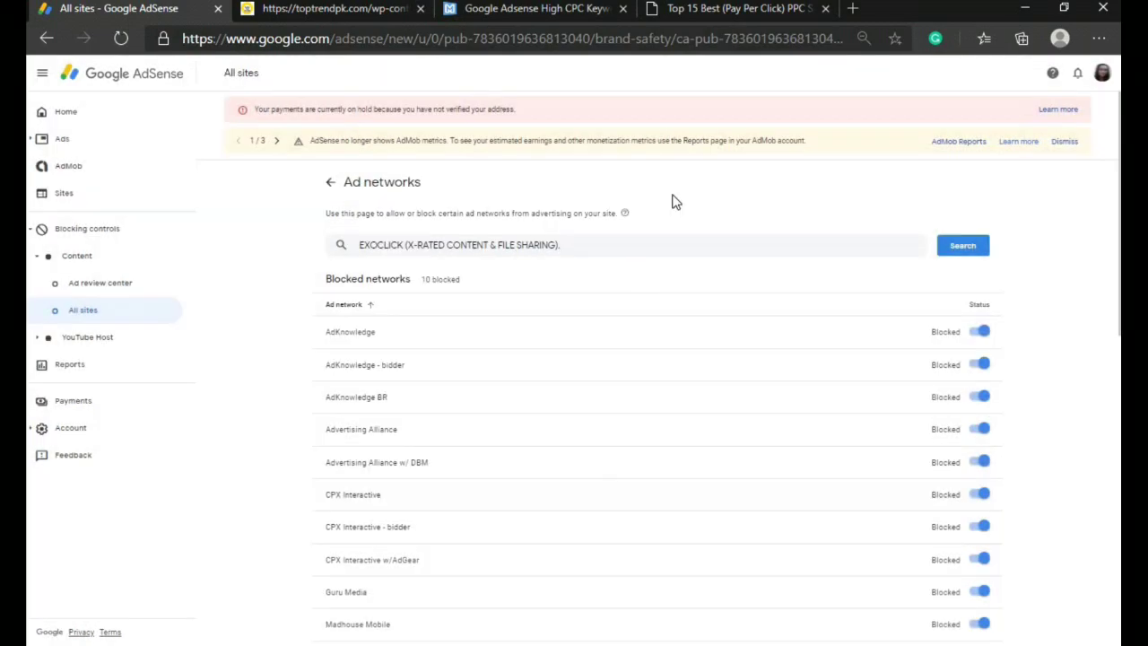
Step: Return to the safetricks.com article and copy the network name "MEDIA.NET ADS." from item 7
{"action": "left_click", "coordinate": [742, 6]}
{"action": "scroll", "coordinate": [643, 189], "scroll_direction": "up", "scroll_amount": 15}
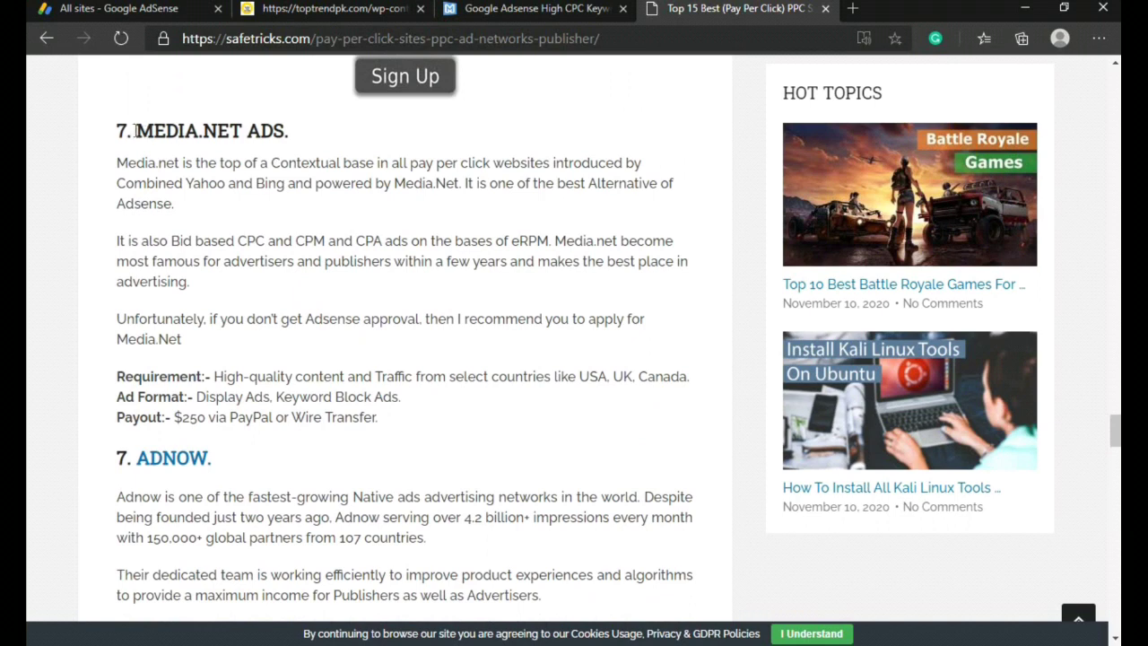
{"action": "left_click_drag", "start_coordinate": [136, 131], "coordinate": [355, 138]}
{"action": "right_click", "coordinate": [265, 123]}
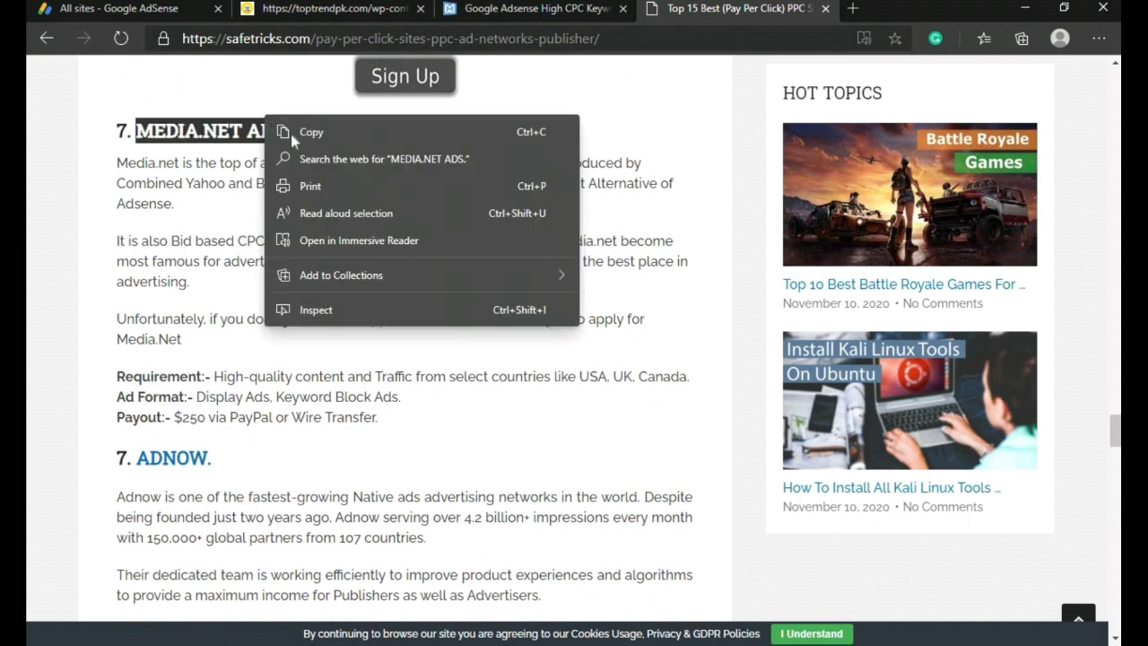
{"action": "left_click", "coordinate": [321, 130]}
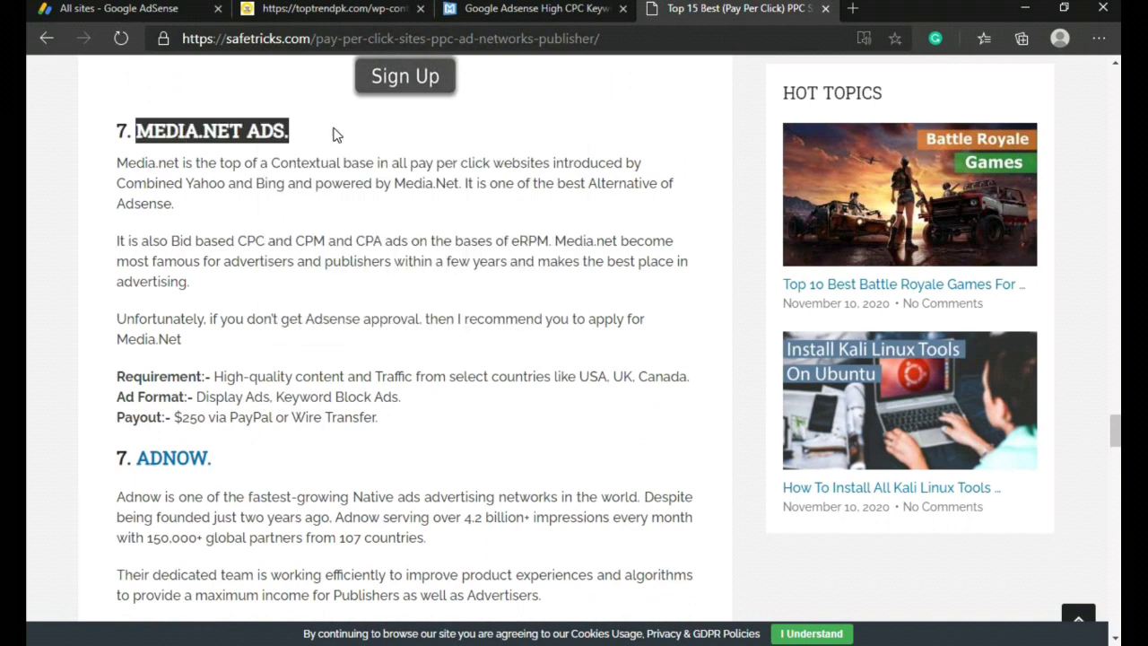
Step: Search the AdSense Ad networks page for the copied name "MEDIA.NET ADS." in place of the previous query
{"action": "left_click", "coordinate": [135, 9]}
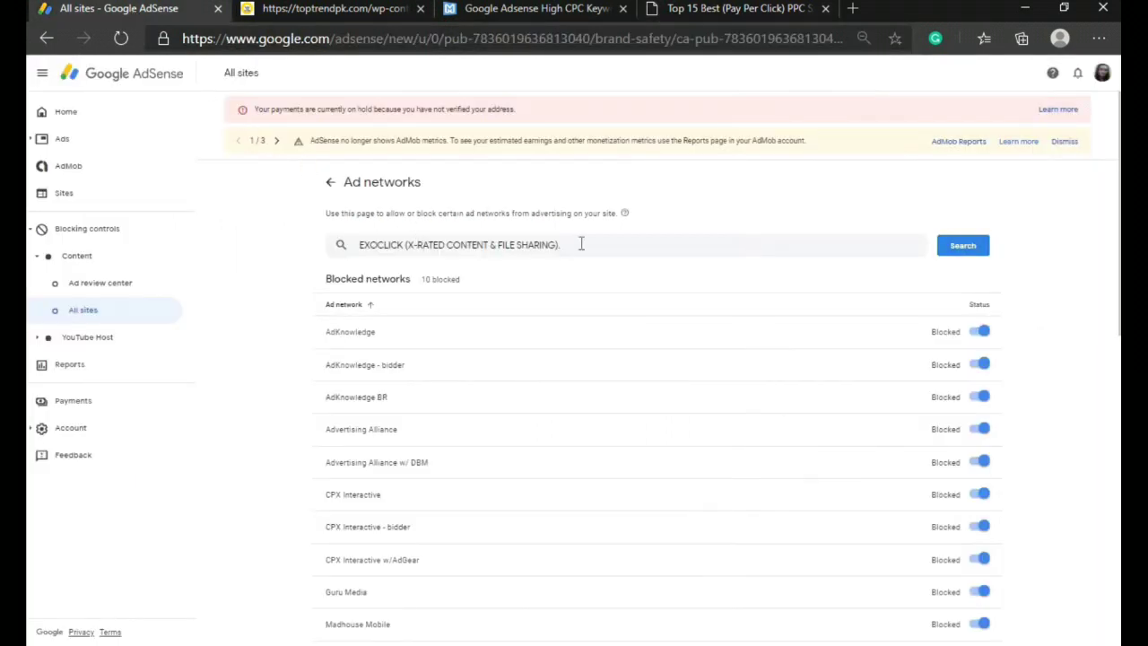
{"action": "left_click_drag", "start_coordinate": [581, 244], "coordinate": [277, 222]}
{"action": "key", "text": "BackSpace"}
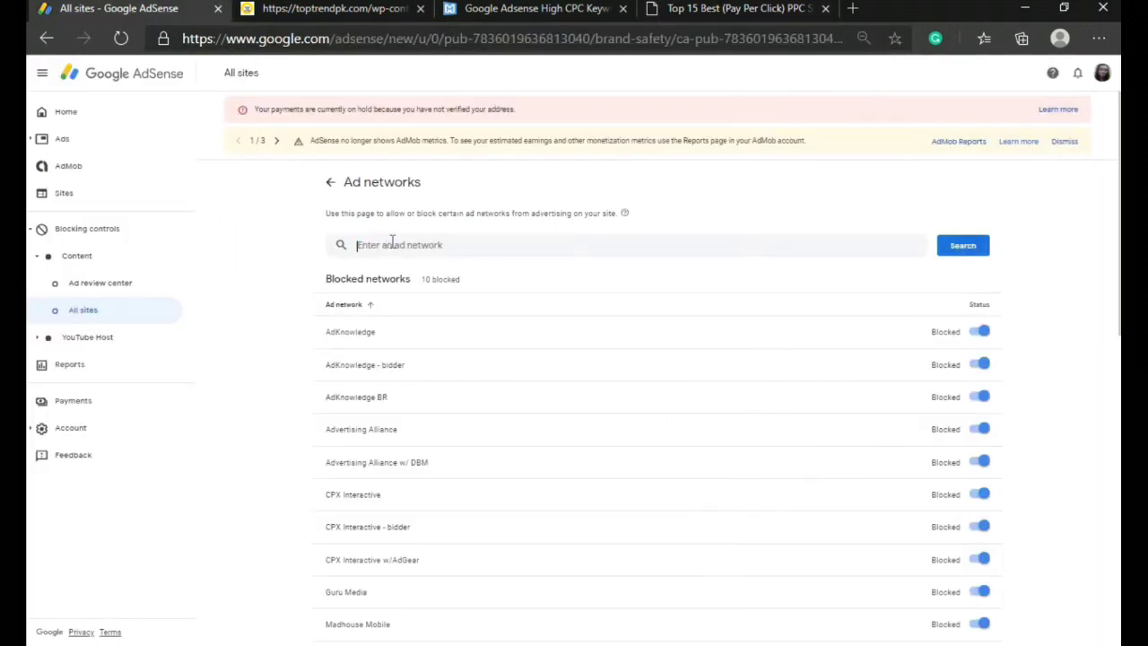
{"action": "right_click", "coordinate": [392, 244]}
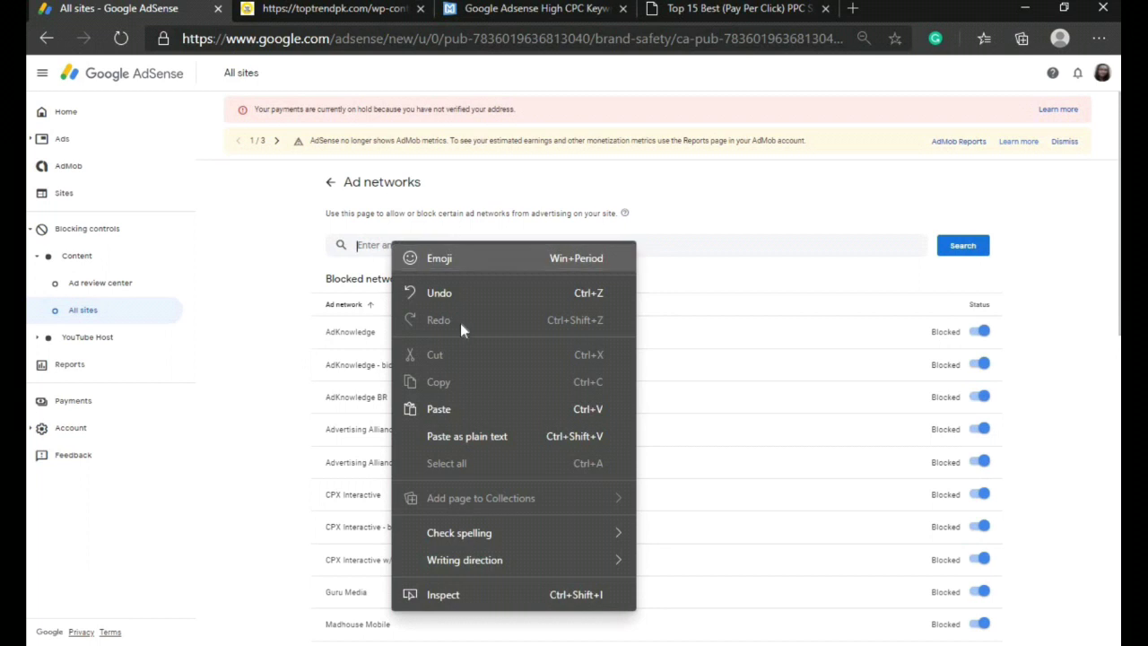
{"action": "left_click", "coordinate": [461, 403]}
{"action": "left_click", "coordinate": [981, 252]}
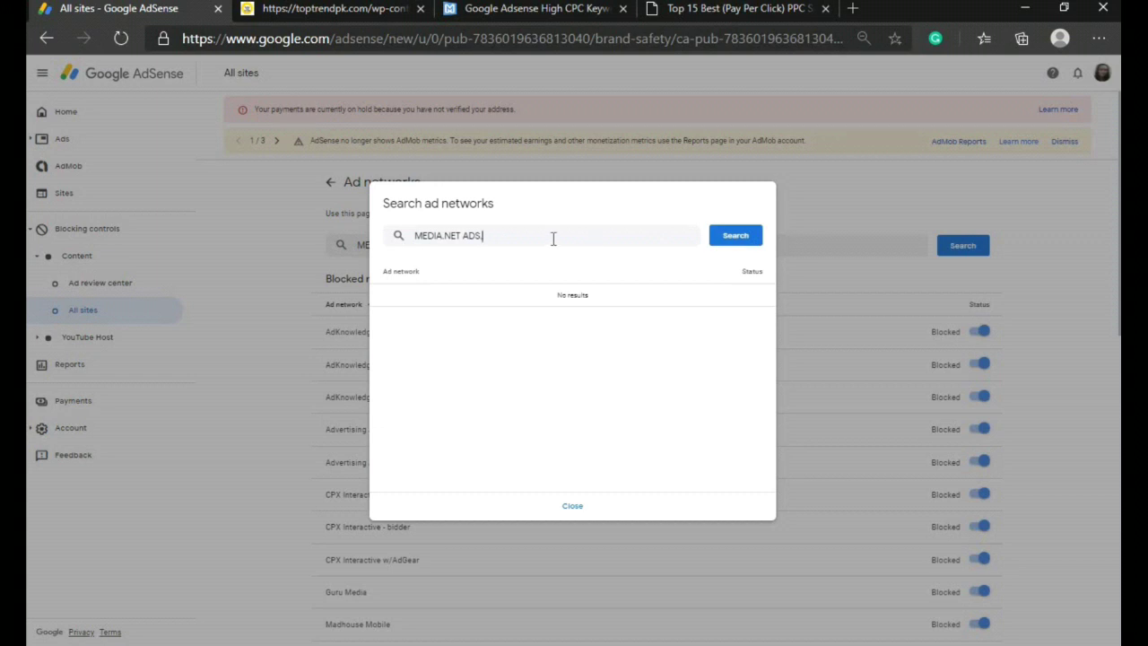
Step: Clear "MEDIA.NET ADS." from the ad network search dialog and close the dialog
{"action": "key", "text": "BackSpace"}
{"action": "key", "text": "BackSpace"}
{"action": "key", "text": "BackSpace"}
{"action": "key", "text": "BackSpace"}
{"action": "key", "text": "BackSpace"}
{"action": "key", "text": "BackSpace"}
{"action": "key", "text": "BackSpace"}
{"action": "key", "text": "BackSpace"}
{"action": "key", "text": "BackSpace"}
{"action": "key", "text": "BackSpace"}
{"action": "key", "text": "BackSpace"}
{"action": "key", "text": "BackSpace"}
{"action": "key", "text": "BackSpace"}
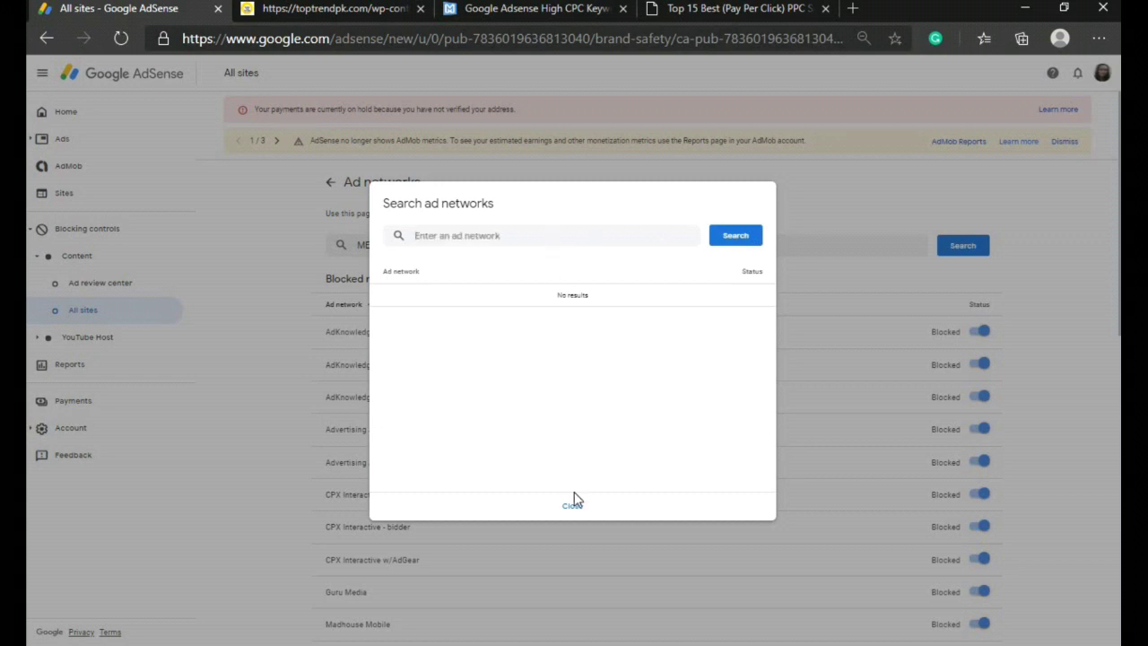
{"action": "left_click", "coordinate": [573, 505]}
Step: Look through the blocked networks, the Preferences section and the All ad networks list on the Ad networks page
{"action": "scroll", "coordinate": [631, 401], "scroll_direction": "down", "scroll_amount": 1}
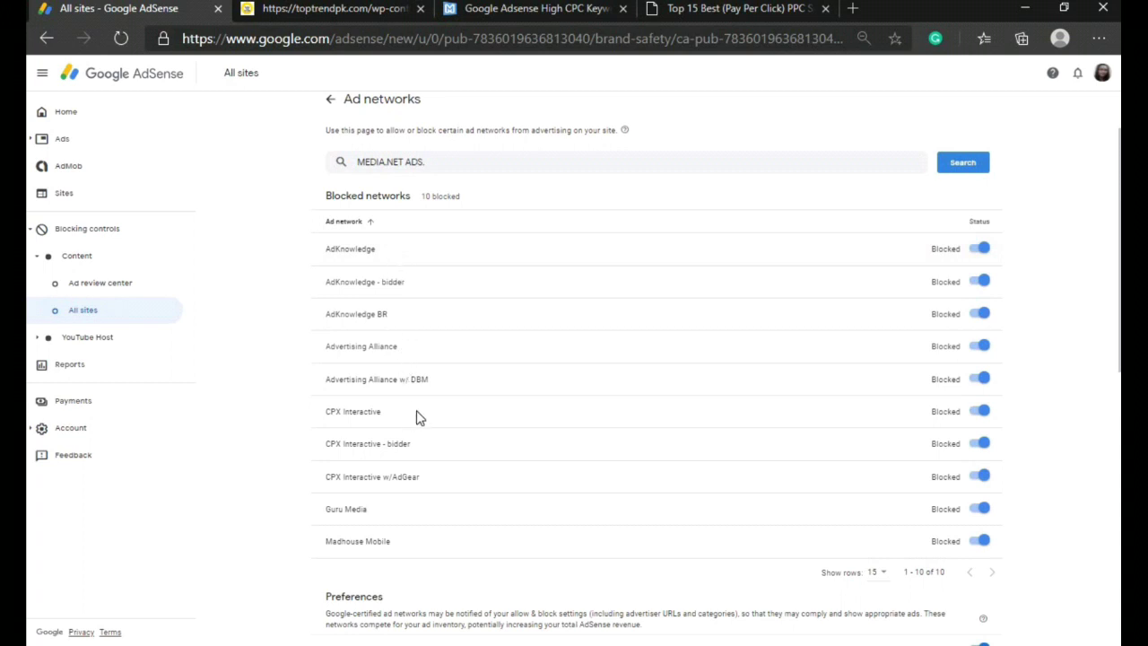
{"action": "scroll", "coordinate": [446, 454], "scroll_direction": "down", "scroll_amount": 2}
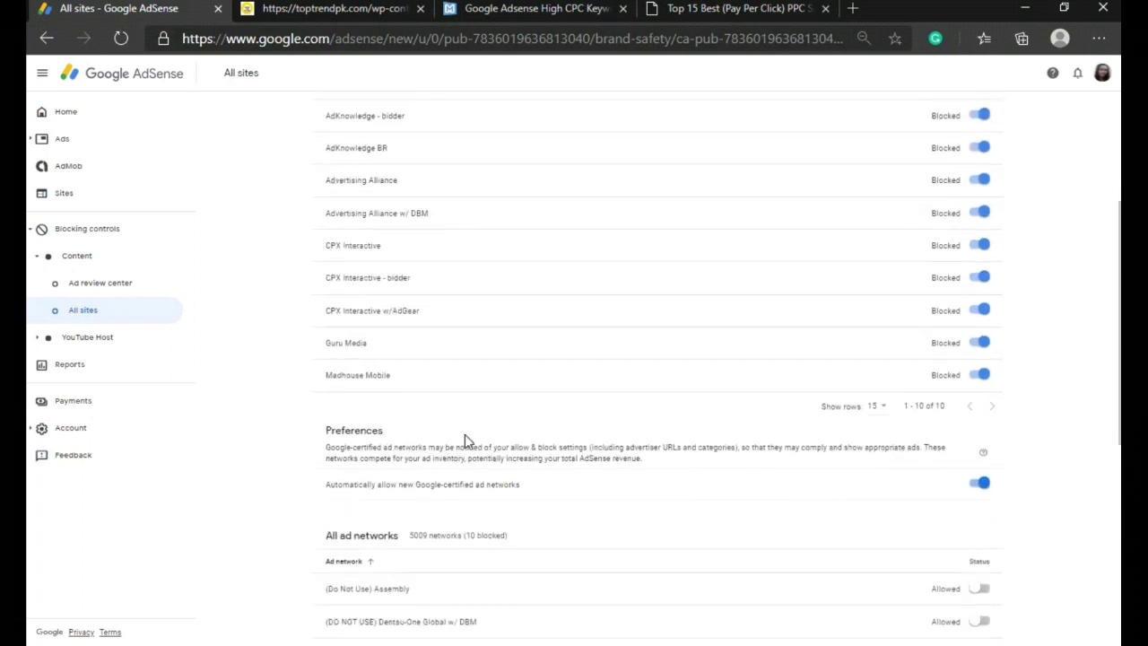
{"action": "scroll", "coordinate": [466, 425], "scroll_direction": "down", "scroll_amount": 3}
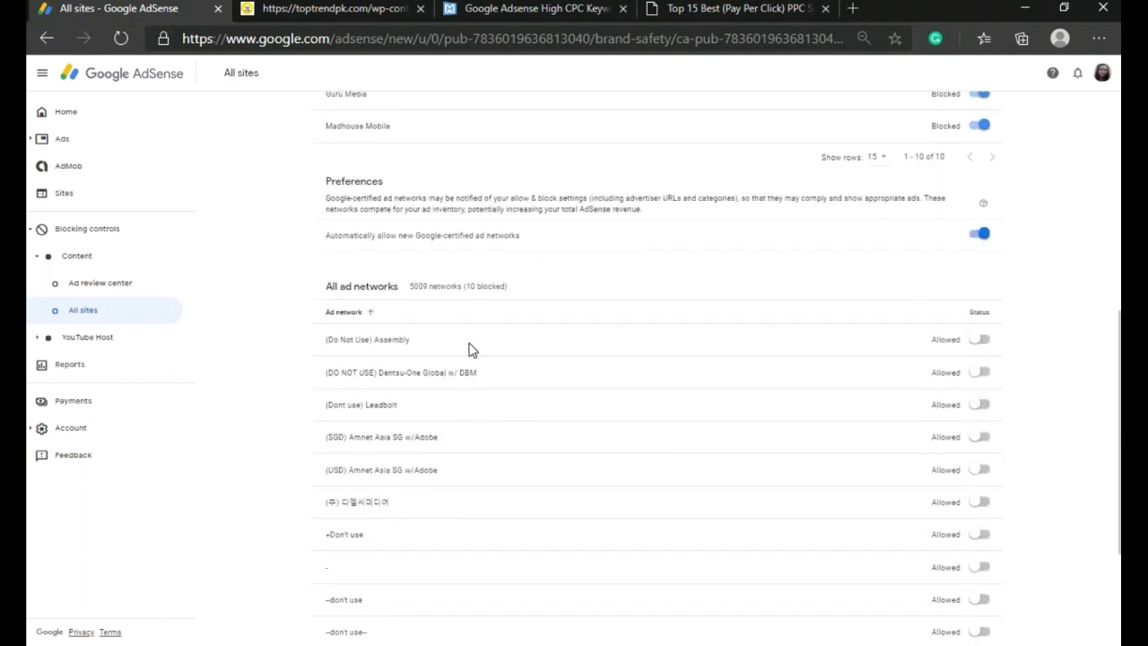
{"action": "scroll", "coordinate": [479, 367], "scroll_direction": "down", "scroll_amount": 1}
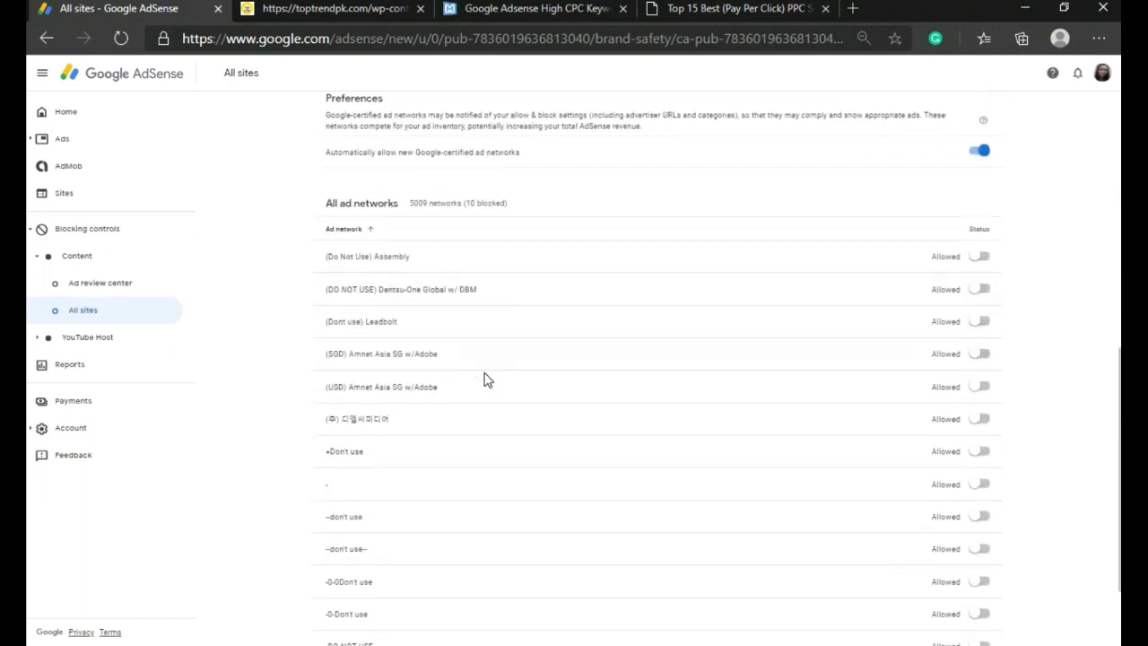
{"action": "scroll", "coordinate": [485, 379], "scroll_direction": "down", "scroll_amount": 1}
{"action": "scroll", "coordinate": [486, 385], "scroll_direction": "down", "scroll_amount": 1}
{"action": "scroll", "coordinate": [864, 322], "scroll_direction": "up", "scroll_amount": 8}
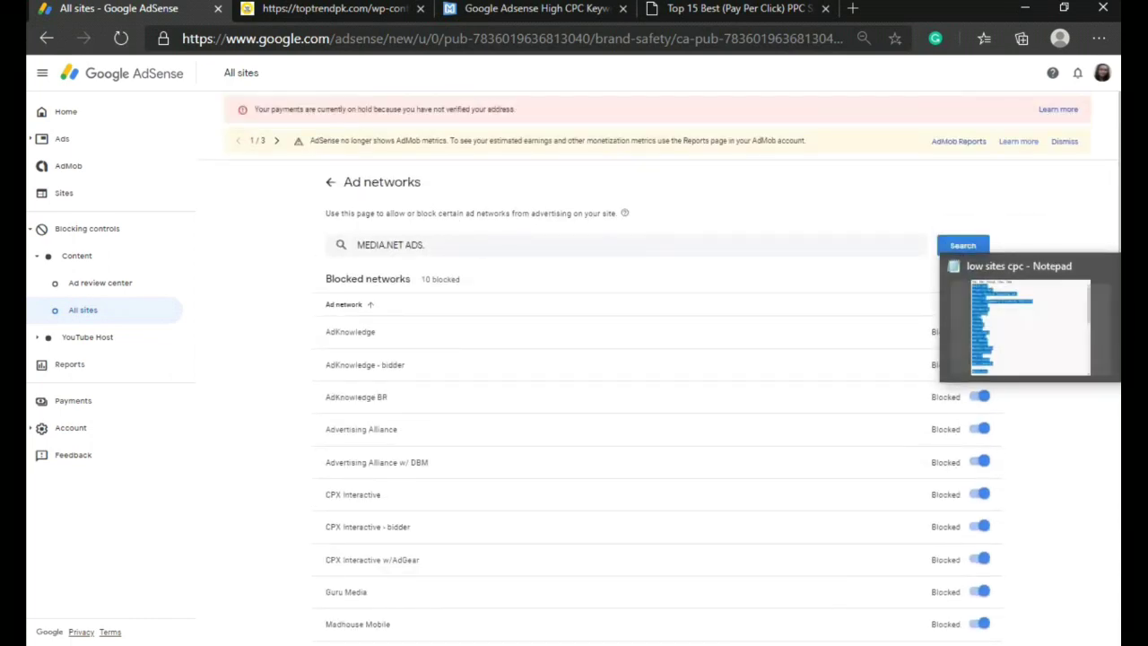
Step: Switch to the "low sites cpc" Notepad file, copy the first entry "Media.net", and minimize the file to return to AdSense
{"action": "left_click", "coordinate": [1134, 320]}
{"action": "left_click", "coordinate": [603, 300]}
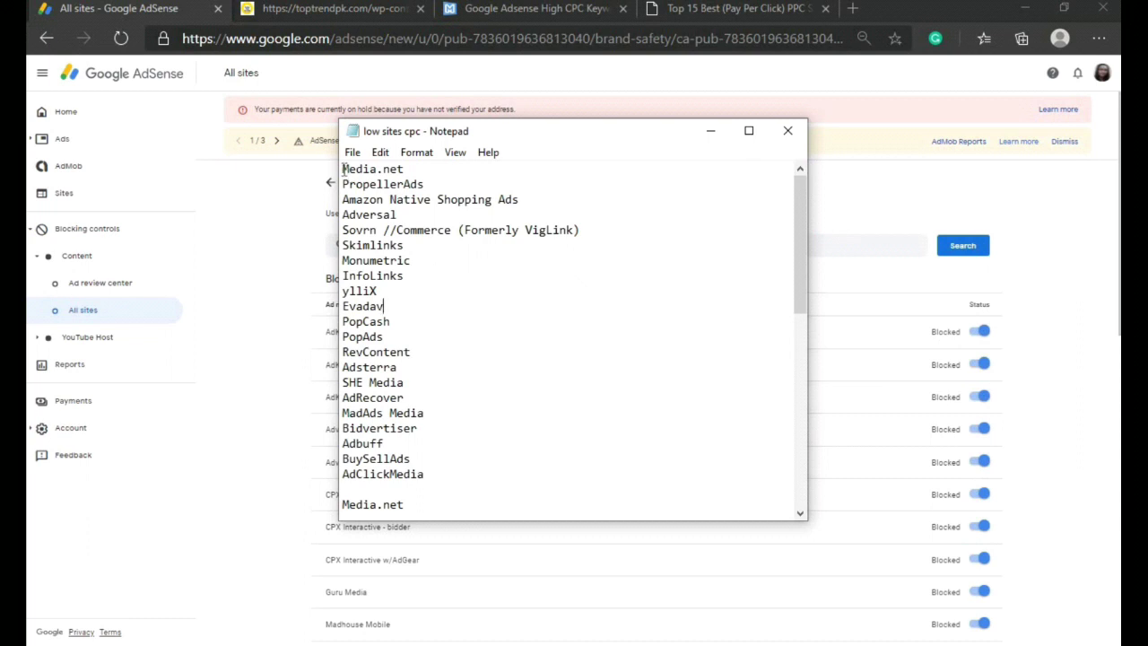
{"action": "left_click_drag", "start_coordinate": [342, 169], "coordinate": [408, 171]}
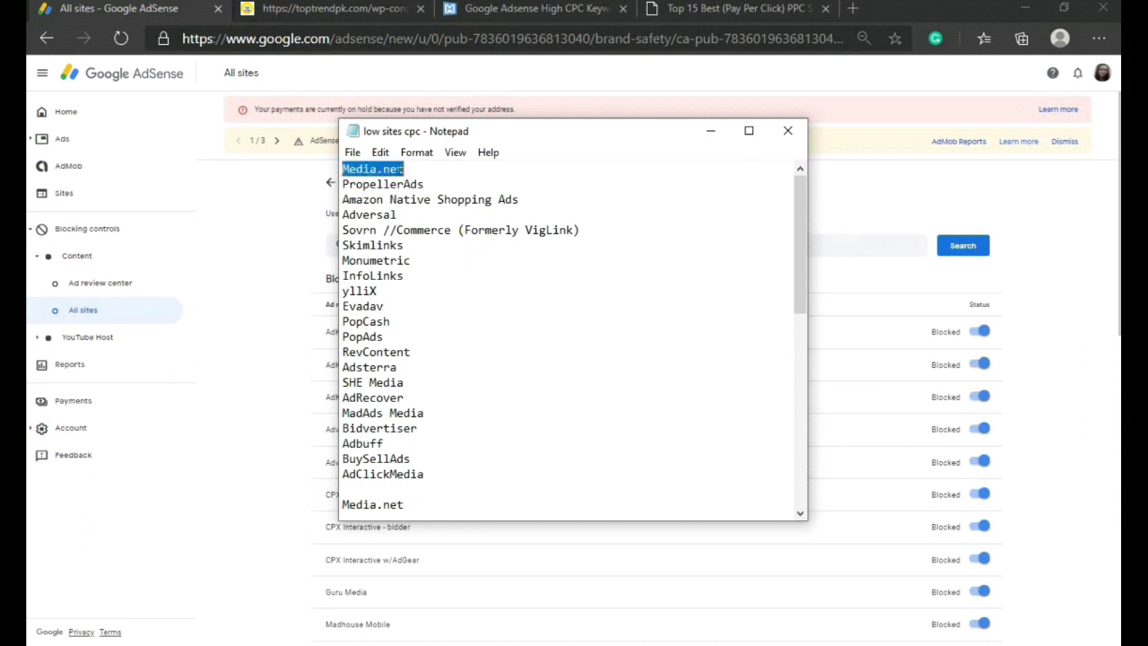
{"action": "right_click", "coordinate": [386, 170]}
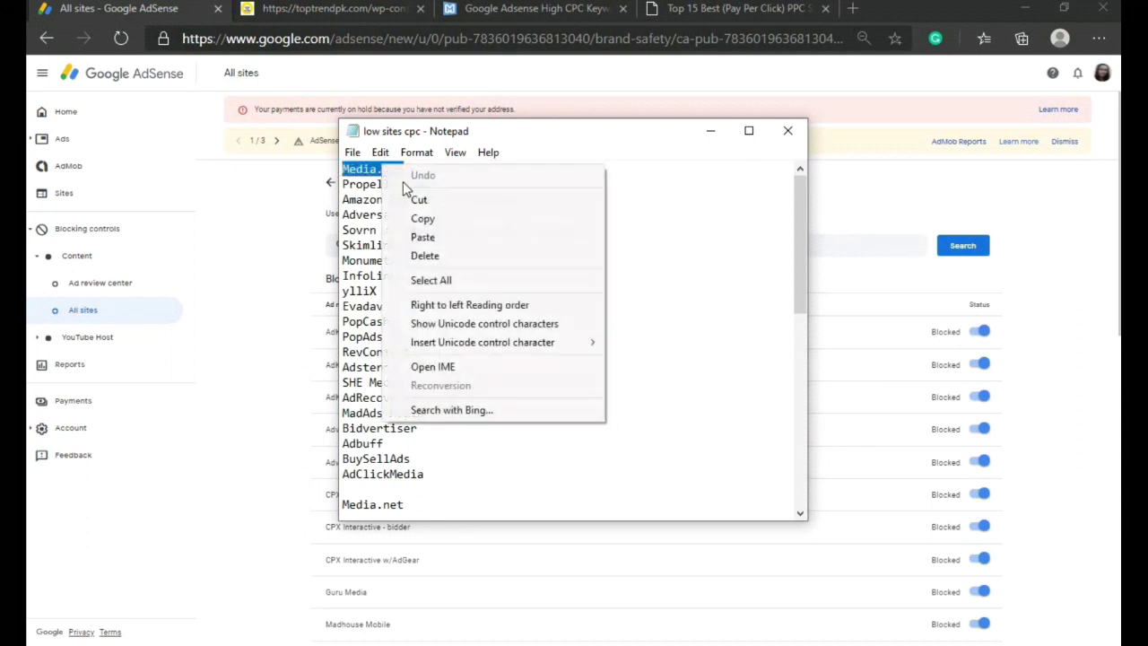
{"action": "left_click", "coordinate": [439, 218]}
{"action": "left_click", "coordinate": [711, 131]}
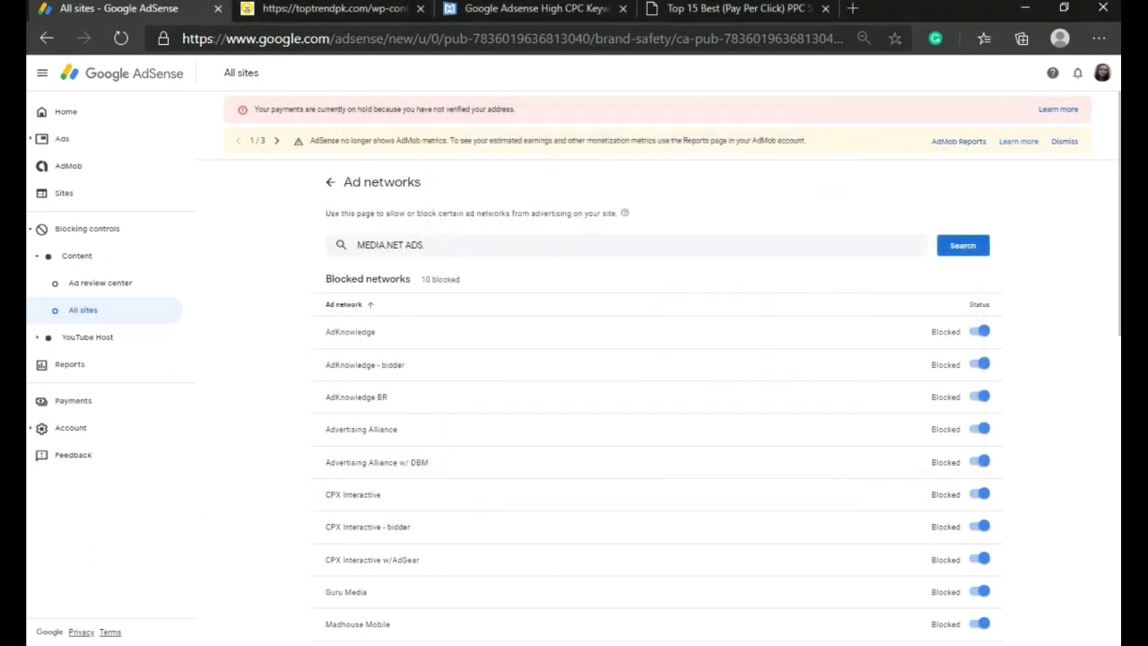
Step: Shorten the ad network query to "MEDIA.NET" and run the search
{"action": "key", "text": "BackSpace"}
{"action": "key", "text": "BackSpace"}
{"action": "key", "text": "BackSpace"}
{"action": "key", "text": "BackSpace"}
{"action": "key", "text": "BackSpace"}
{"action": "key", "text": "Return"}
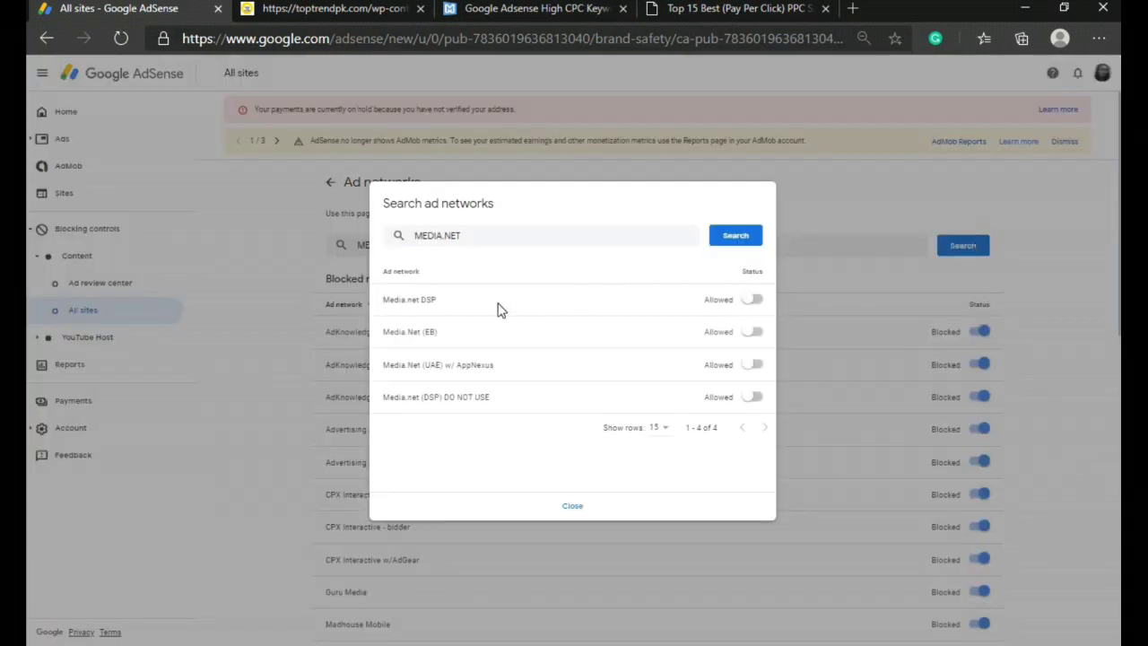
Step: Block all four Media.net networks in the search results, including Media.Net (EB) and Media.Net (UAE) w/ AppNexus, and close the dialog
{"action": "left_click", "coordinate": [754, 332]}
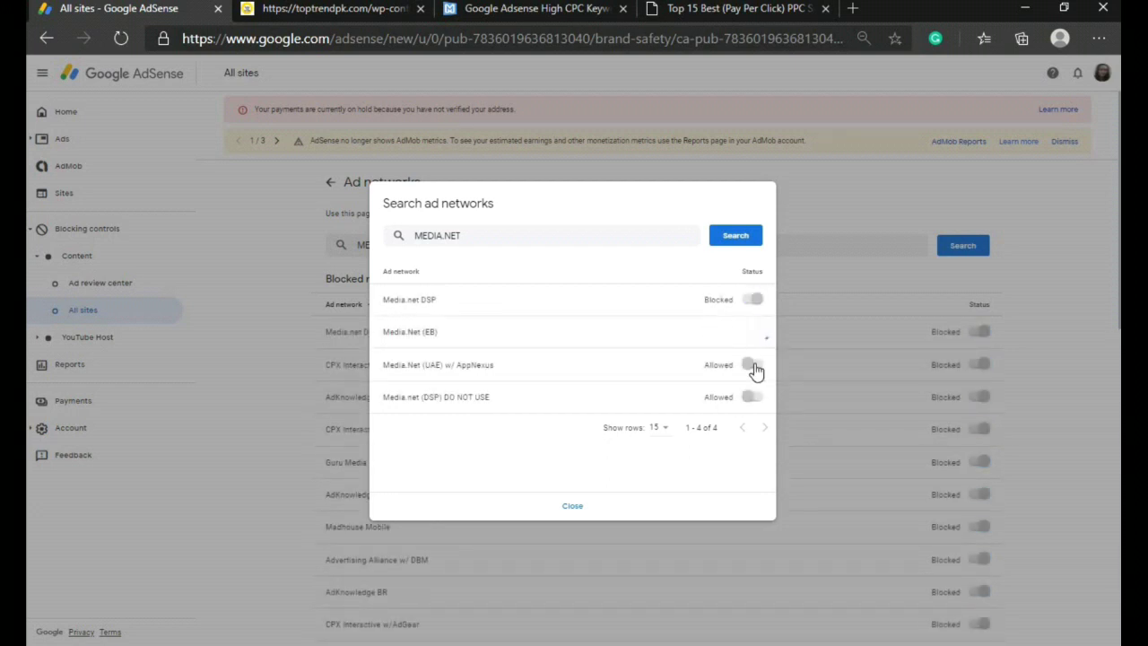
{"action": "left_click", "coordinate": [754, 367]}
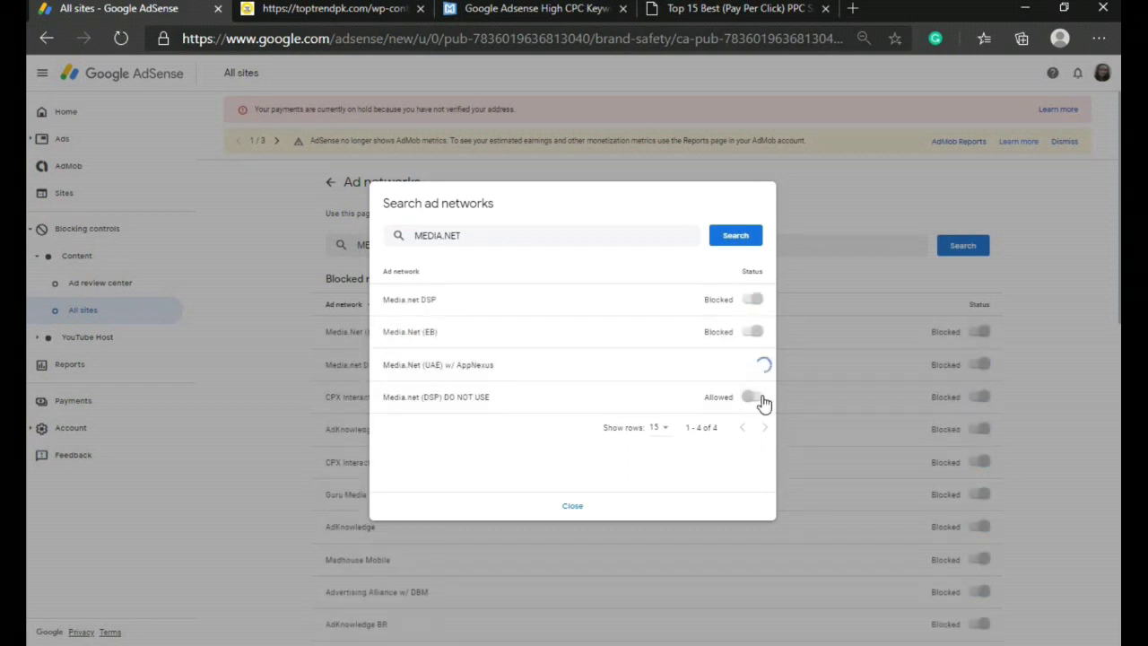
{"action": "left_click", "coordinate": [757, 399]}
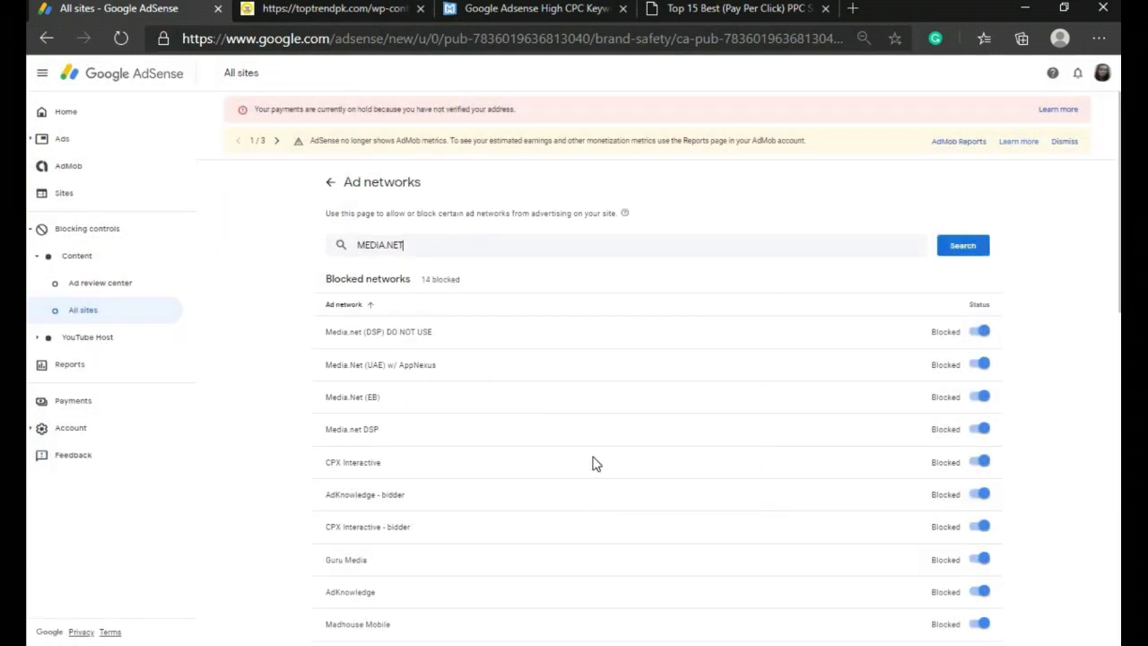
Step: Set the four Media.net entries in the blocked networks list back to Allowed
{"action": "left_click", "coordinate": [981, 368]}
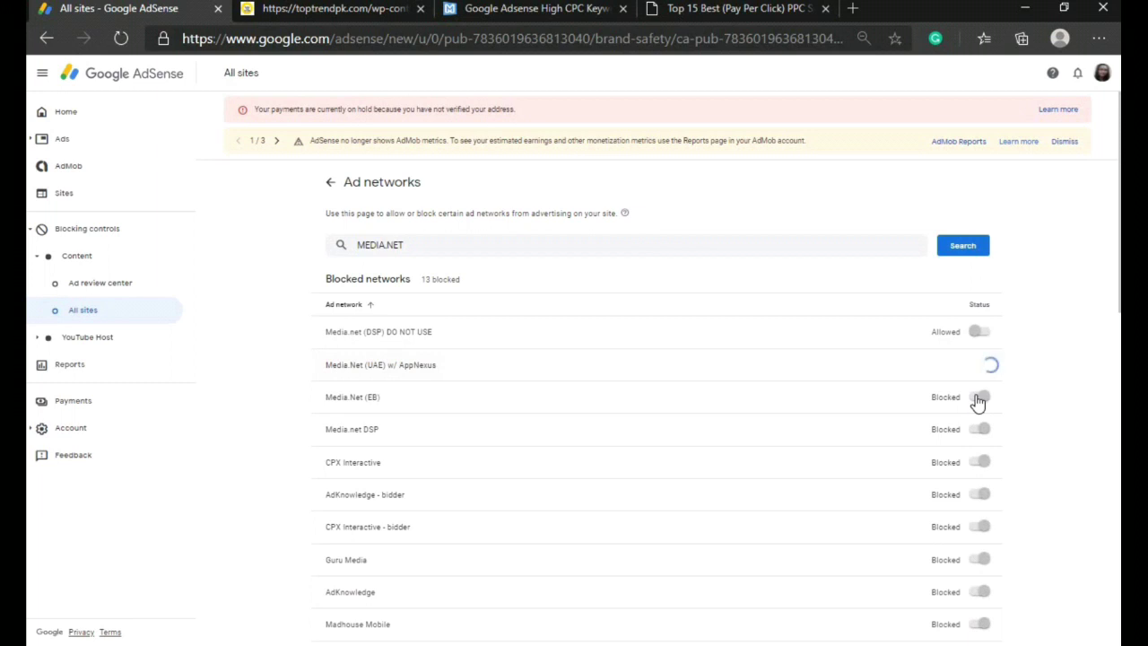
{"action": "left_click", "coordinate": [978, 400]}
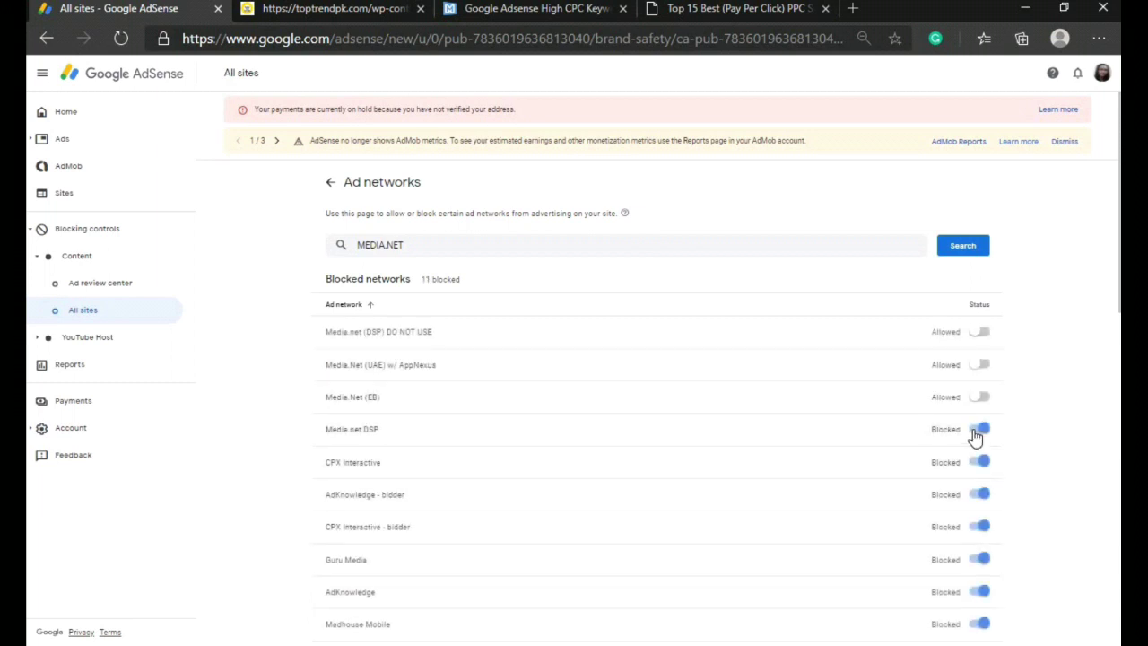
{"action": "left_click", "coordinate": [977, 432]}
Step: Look through the remaining blocked networks, the Preferences section and the first page of the All ad networks list
{"action": "scroll", "coordinate": [1076, 385], "scroll_direction": "down", "scroll_amount": 6}
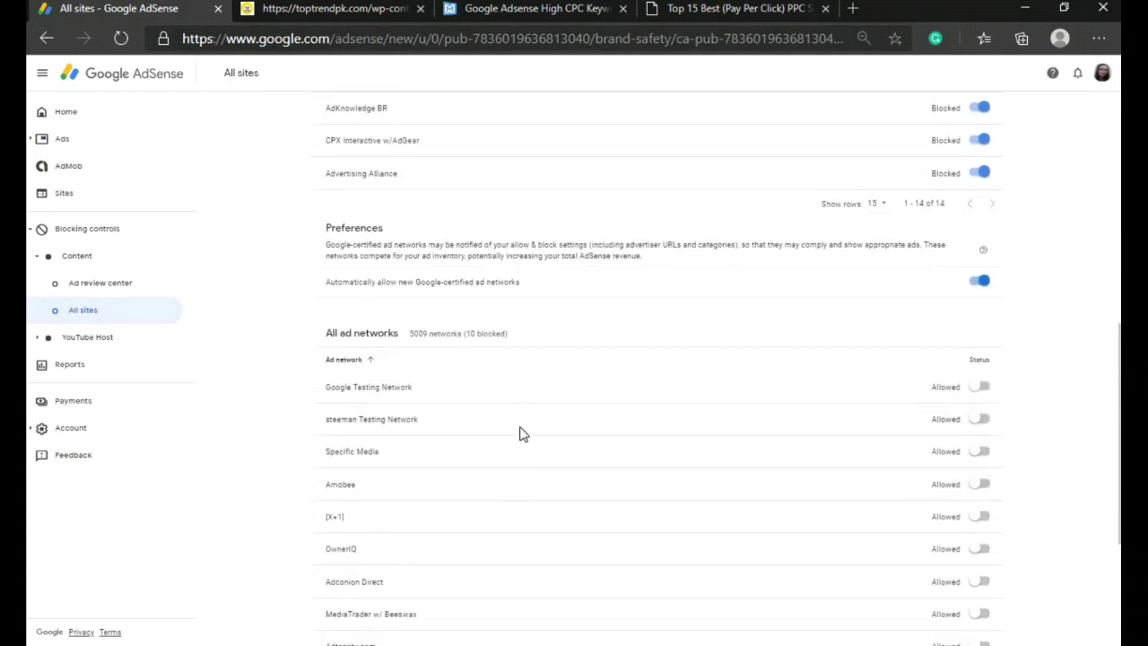
{"action": "scroll", "coordinate": [524, 434], "scroll_direction": "down", "scroll_amount": 2}
{"action": "scroll", "coordinate": [526, 453], "scroll_direction": "down", "scroll_amount": 1}
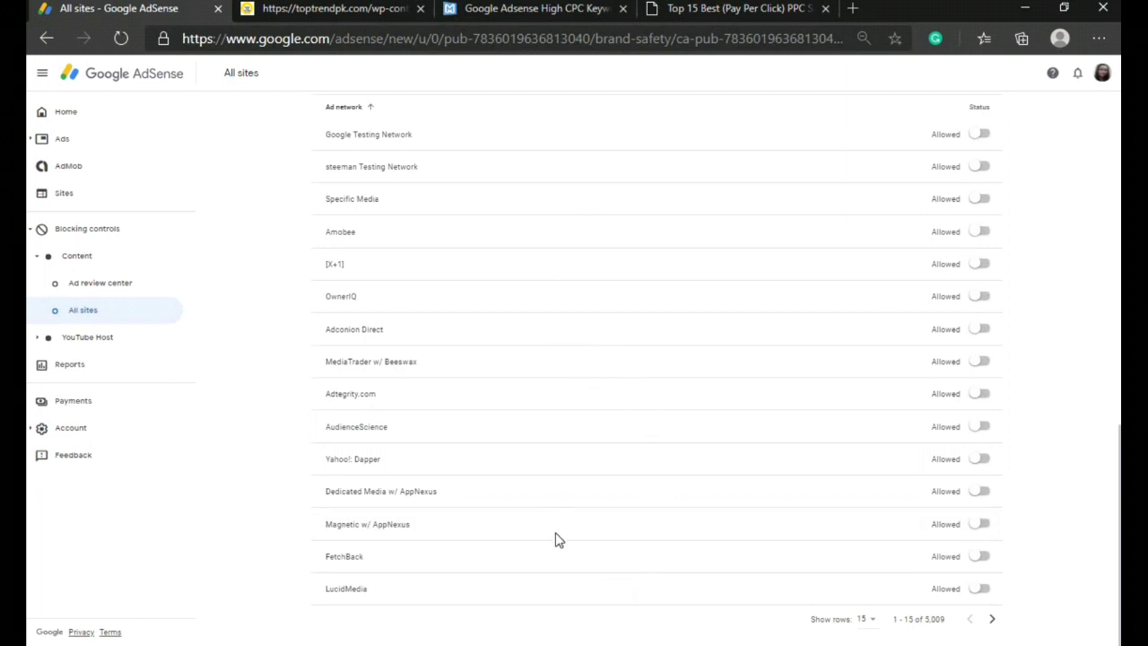
Step: Review the network names in the "low sites cpc" Notepad file, minimize it, and open the AdSense Home page
{"action": "left_click", "coordinate": [1007, 368]}
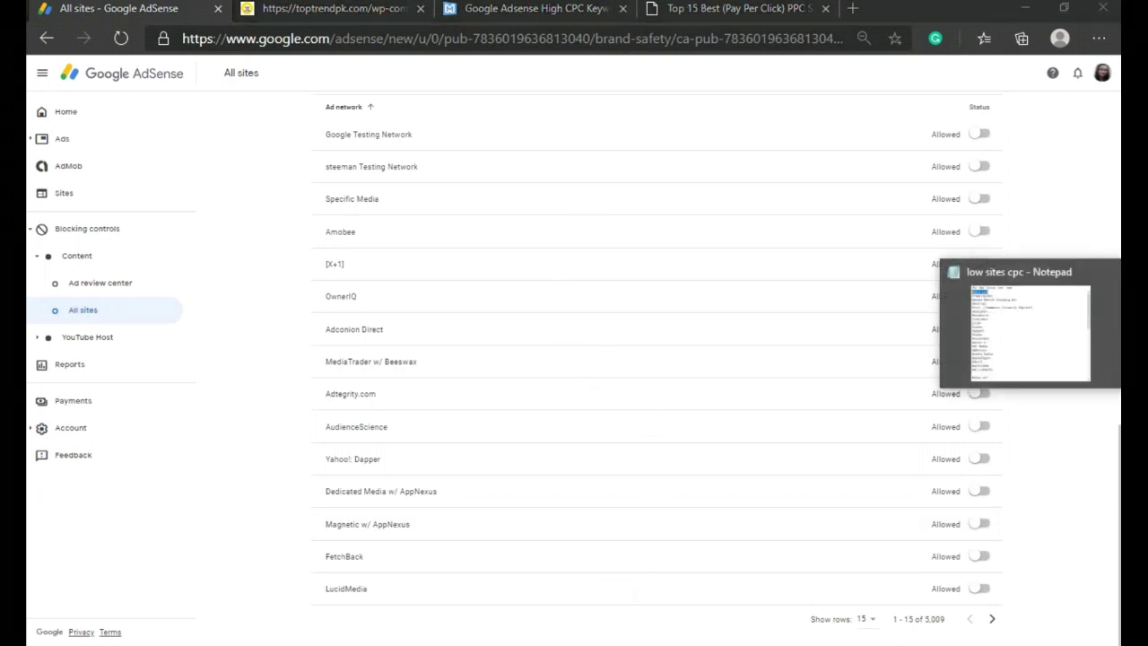
{"action": "scroll", "coordinate": [579, 426], "scroll_direction": "down", "scroll_amount": 1}
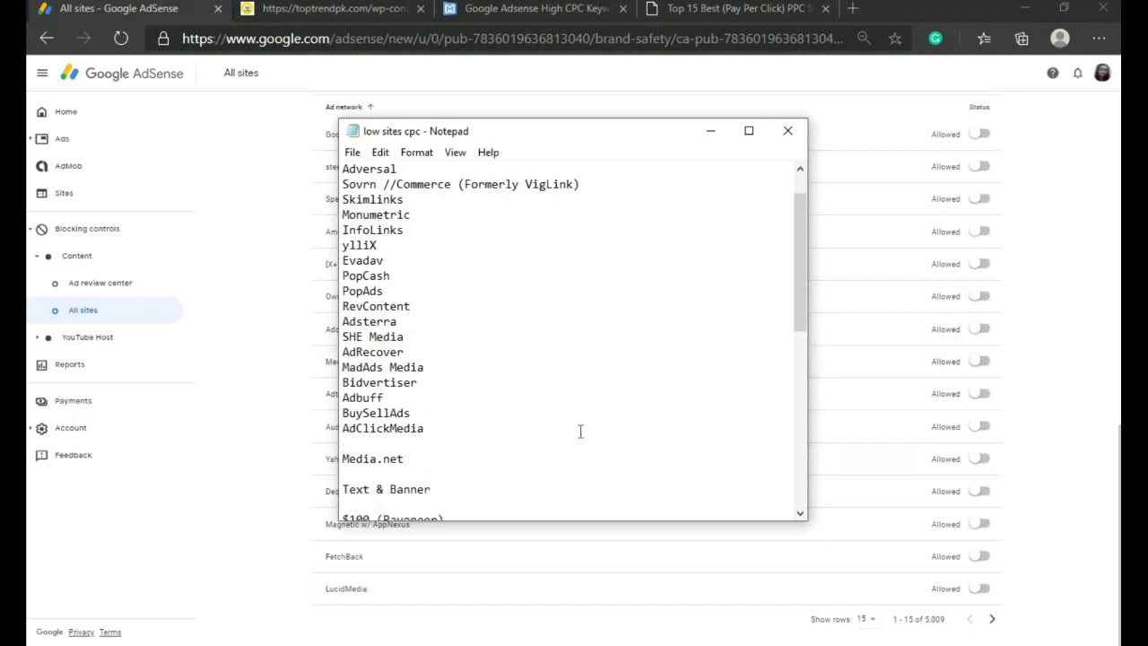
{"action": "scroll", "coordinate": [584, 431], "scroll_direction": "up", "scroll_amount": 1}
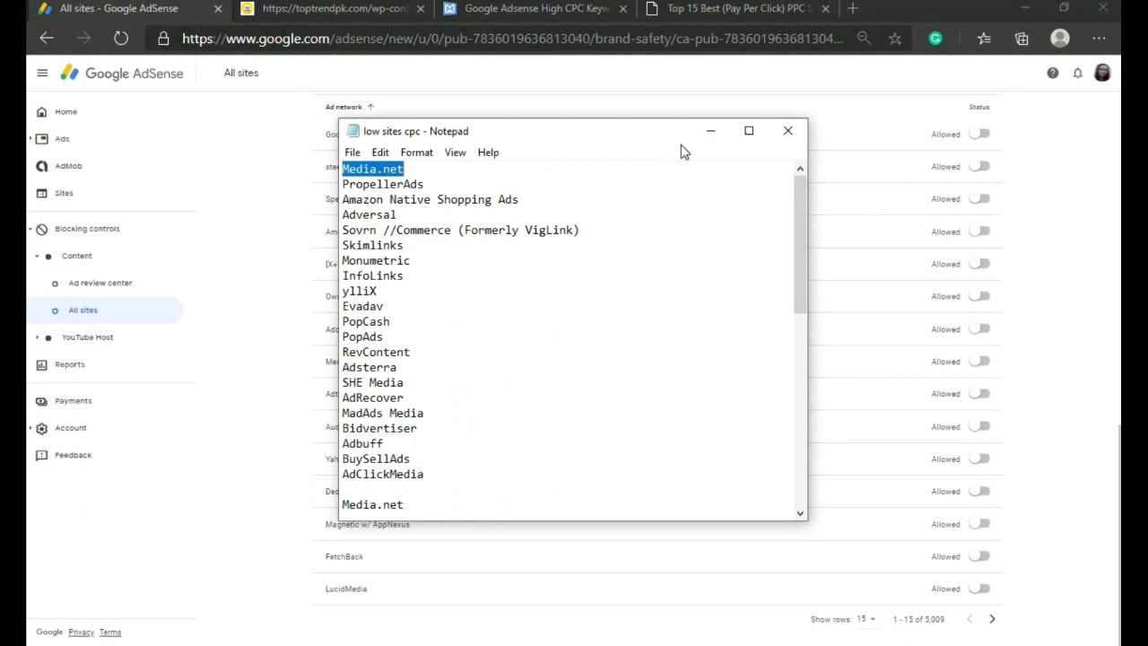
{"action": "left_click", "coordinate": [709, 133]}
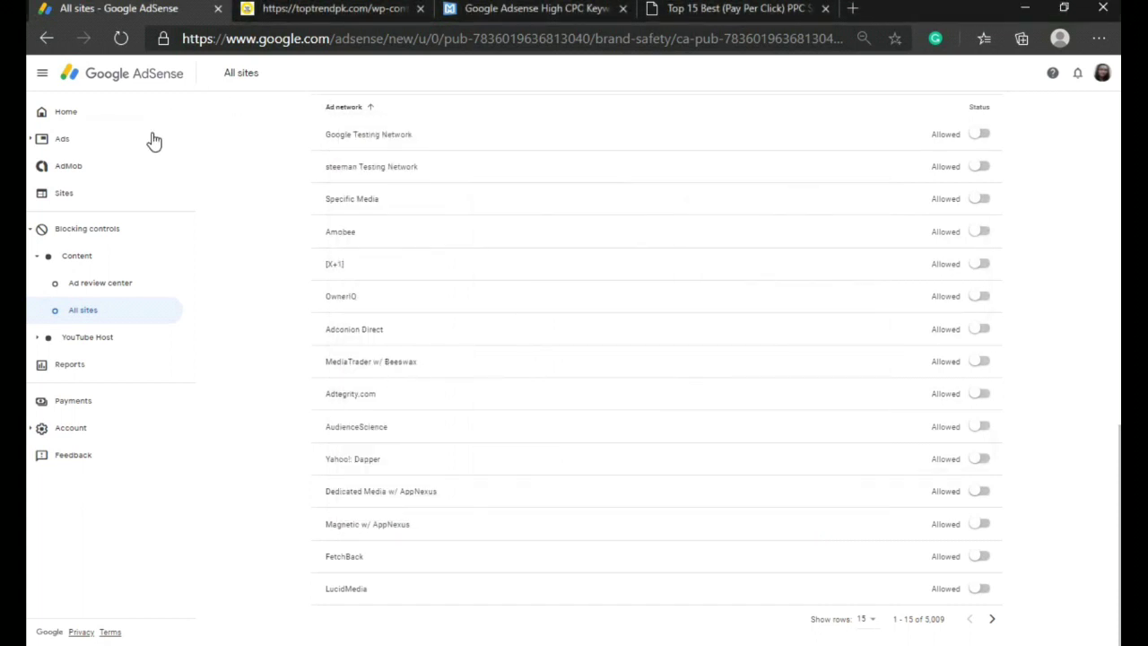
{"action": "left_click", "coordinate": [96, 122]}
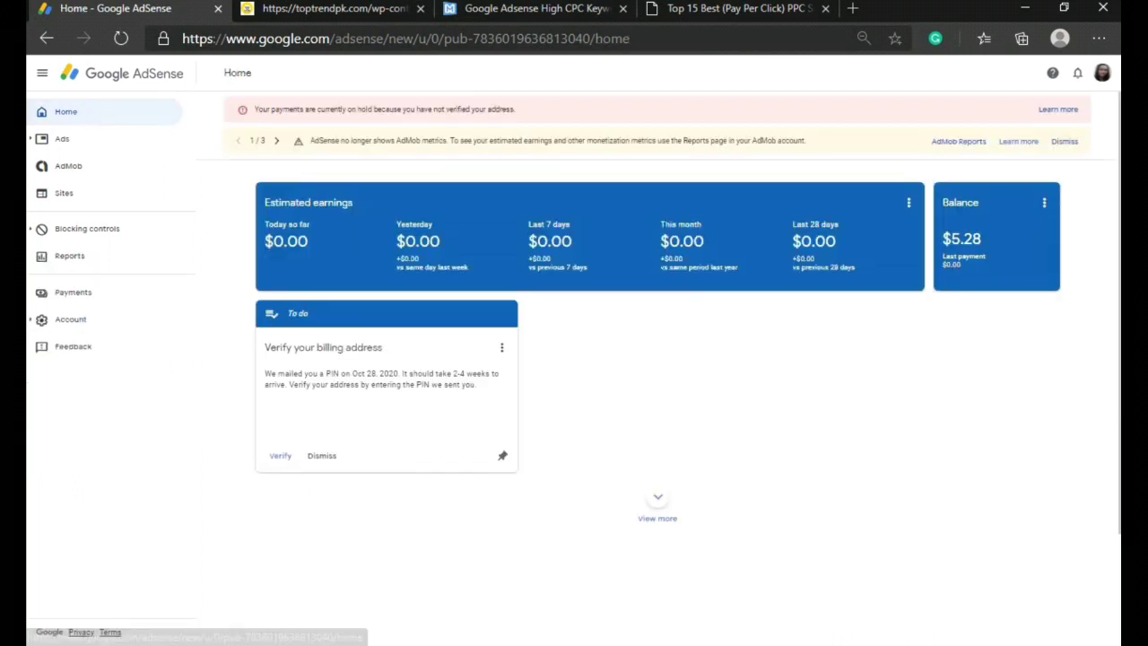